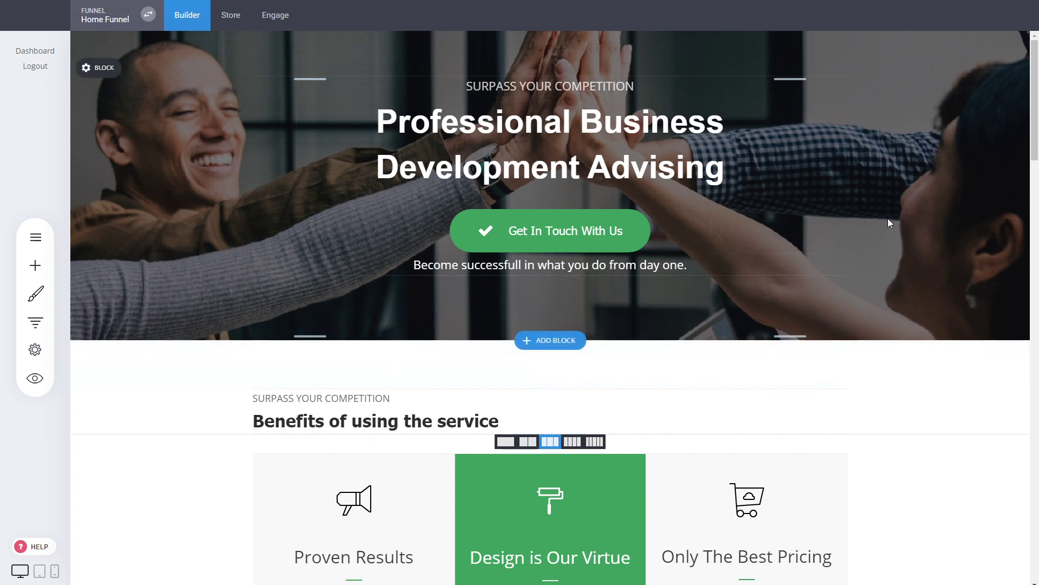
# - Check the funnel steps overview, then open the block library to add a block below the hero
pyautogui.click(35, 322)
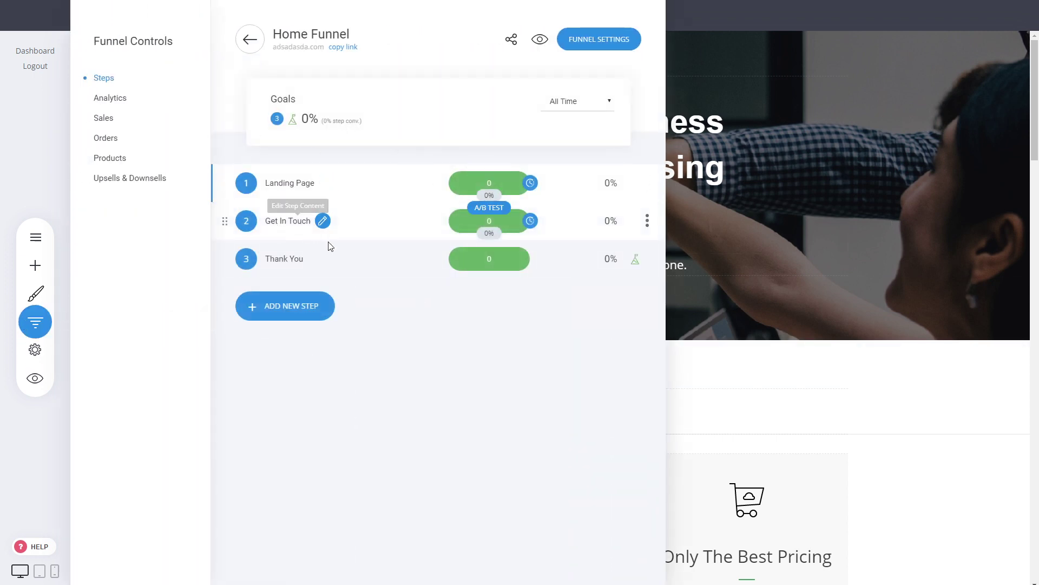
pyautogui.click(825, 287)
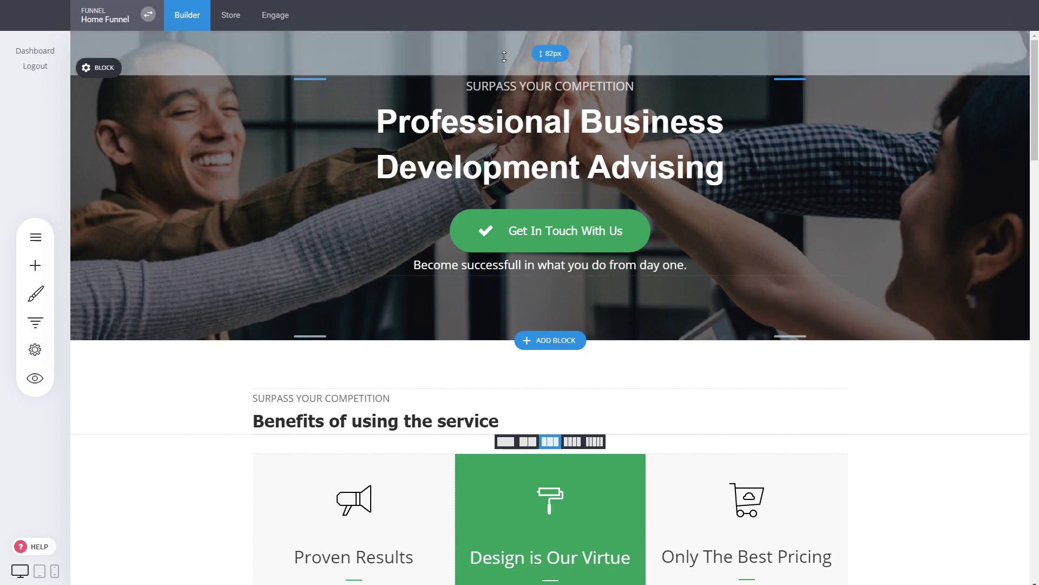
pyautogui.moveTo(750, 343)
pyautogui.moveTo(732, 277)
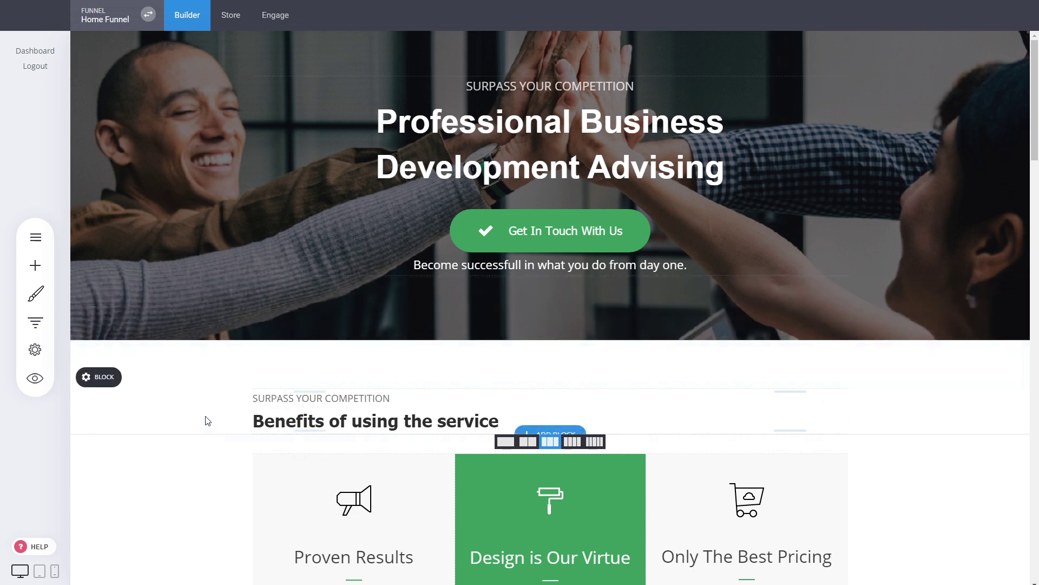
pyautogui.moveTo(241, 383)
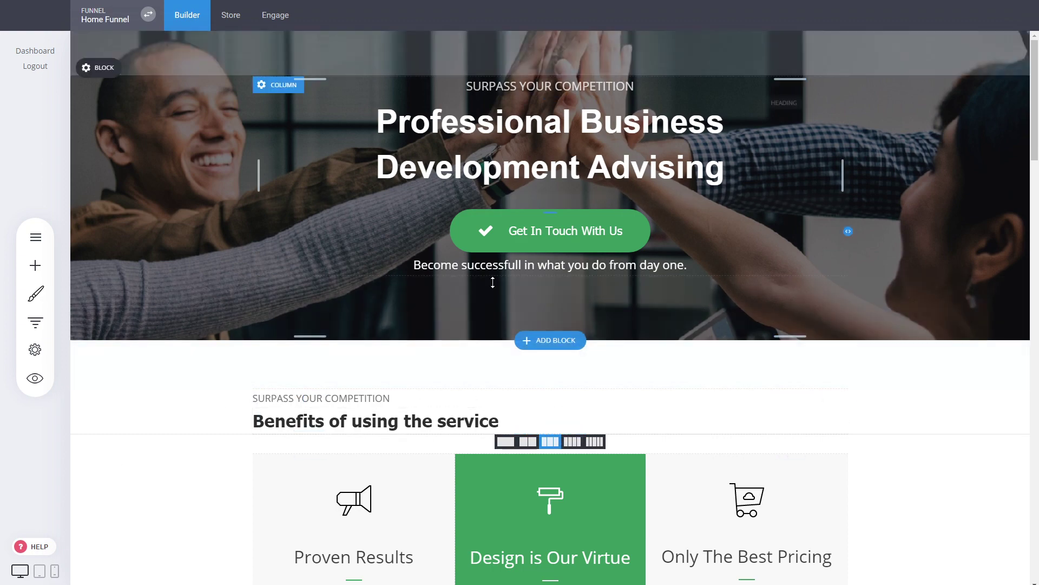
pyautogui.click(574, 345)
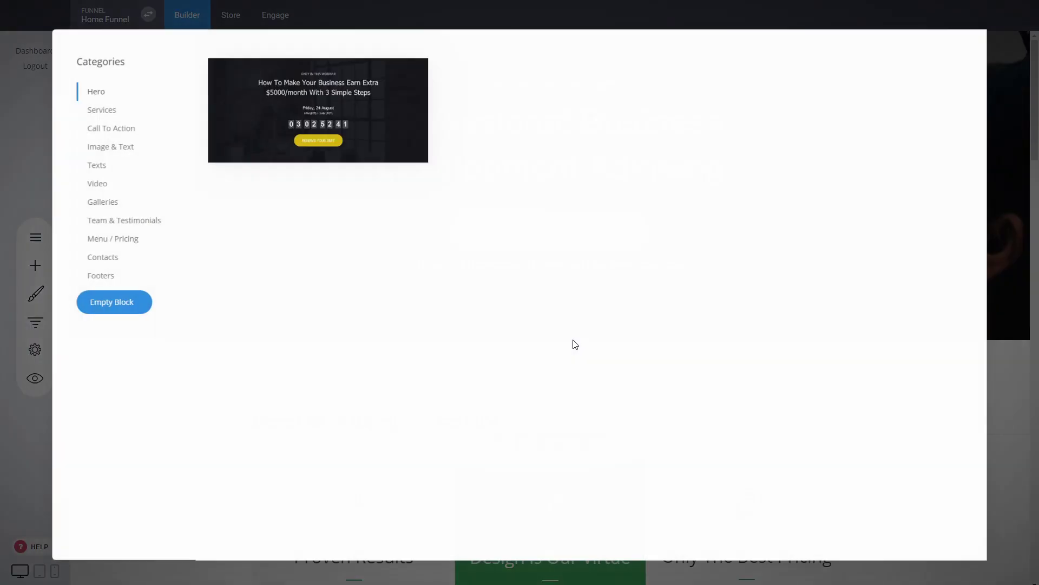
# - Insert the company bar template from the Footers category below the hero
pyautogui.click(98, 275)
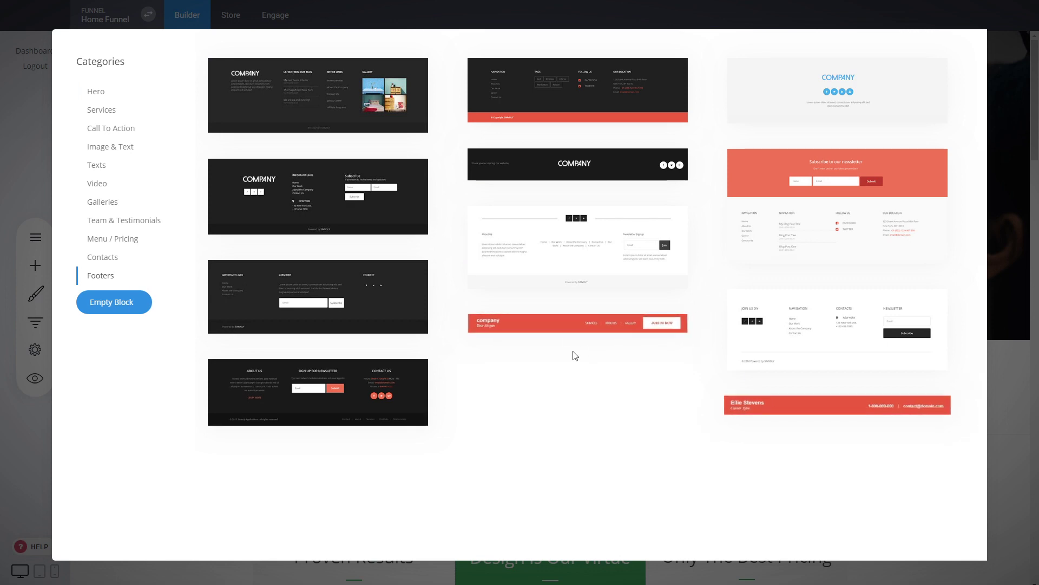
pyautogui.click(566, 332)
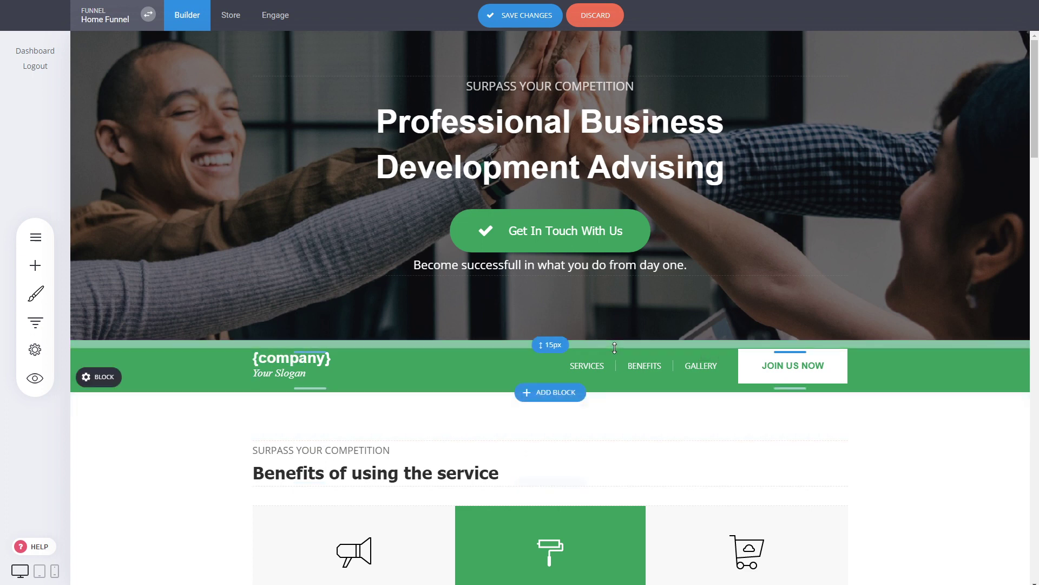
# - Make the header block full-width with extra left and right padding
pyautogui.moveTo(623, 349); pyautogui.dragTo(623, 352)
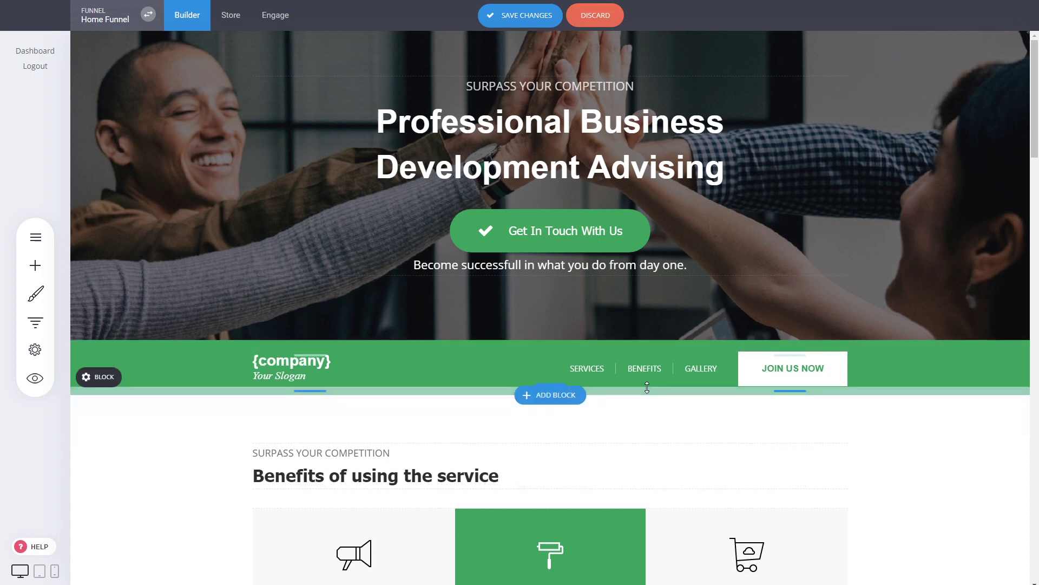
pyautogui.moveTo(117, 383)
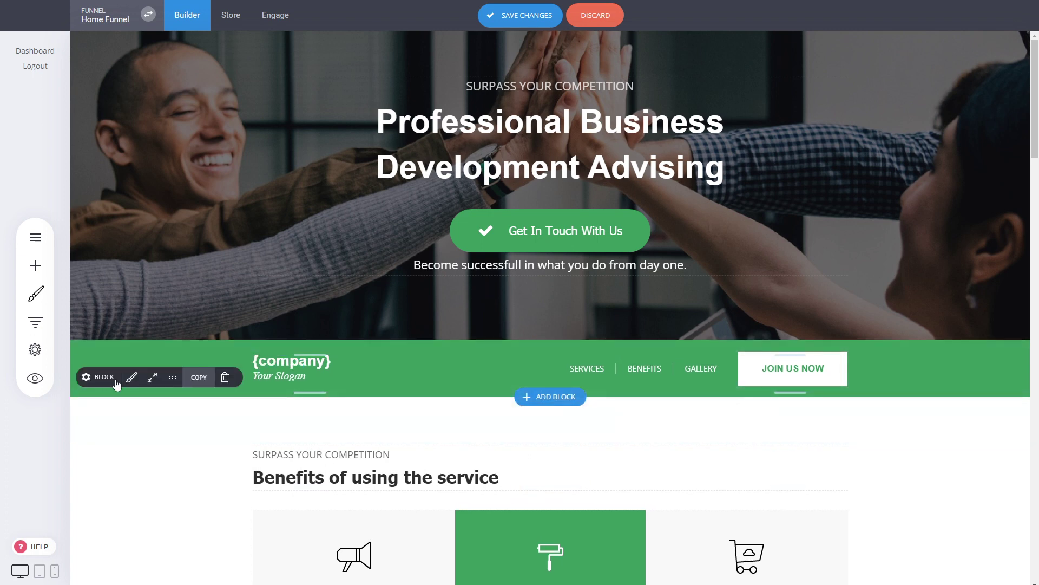
pyautogui.click(152, 379)
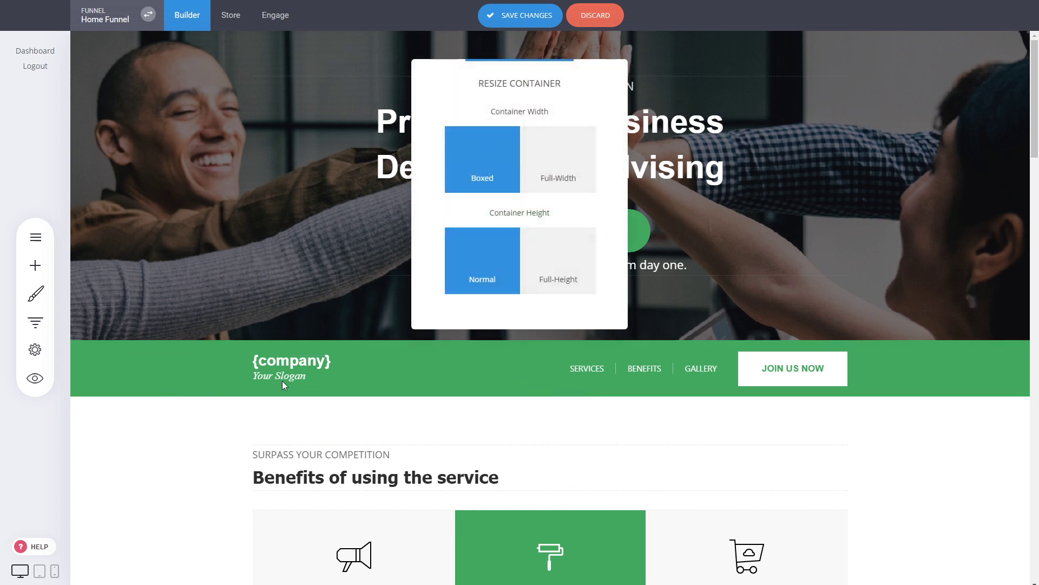
pyautogui.click(566, 171)
pyautogui.click(260, 410)
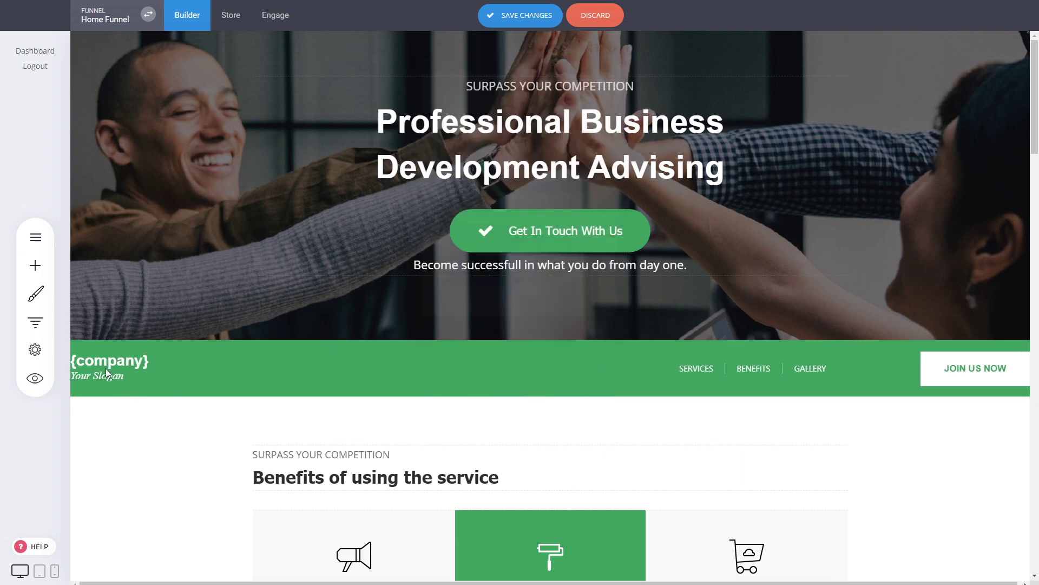
pyautogui.moveTo(76, 360); pyautogui.dragTo(107, 358)
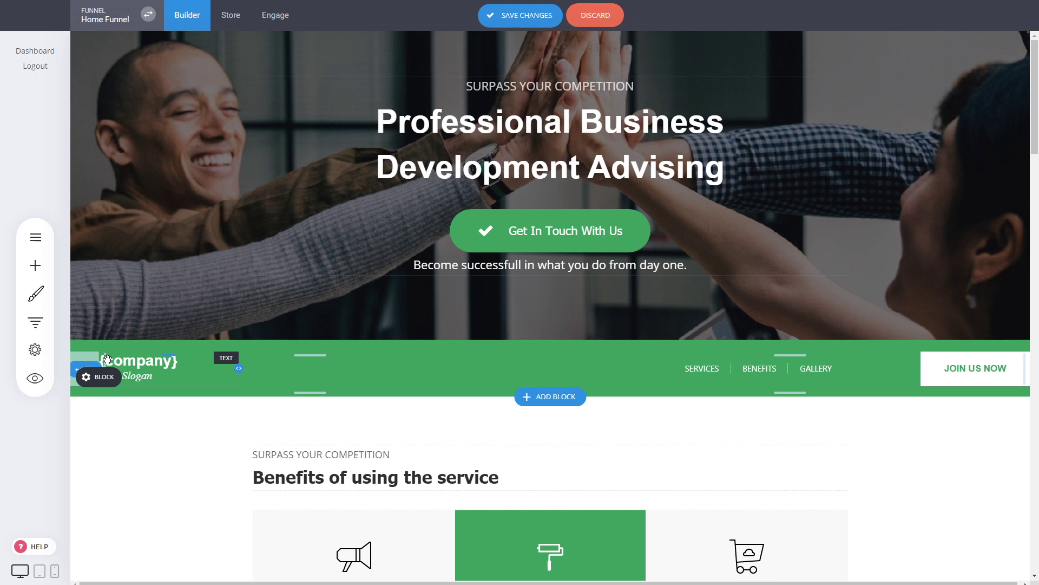
pyautogui.moveTo(1027, 368); pyautogui.dragTo(981, 366)
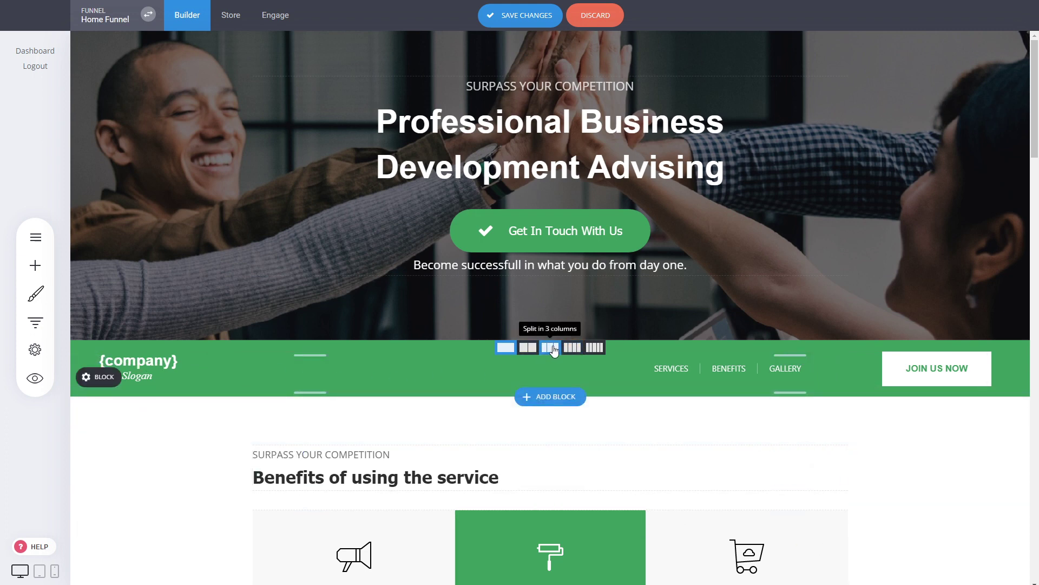
# - Split the header into three columns: widened logo left, centred menu middle, Join Us Now right
pyautogui.click(553, 350)
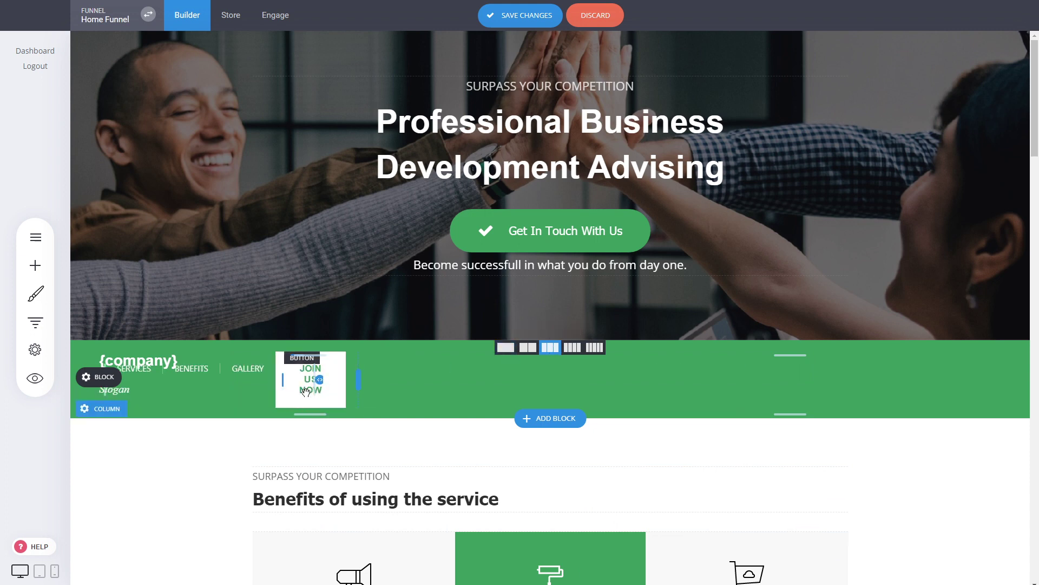
pyautogui.moveTo(304, 394); pyautogui.dragTo(807, 384)
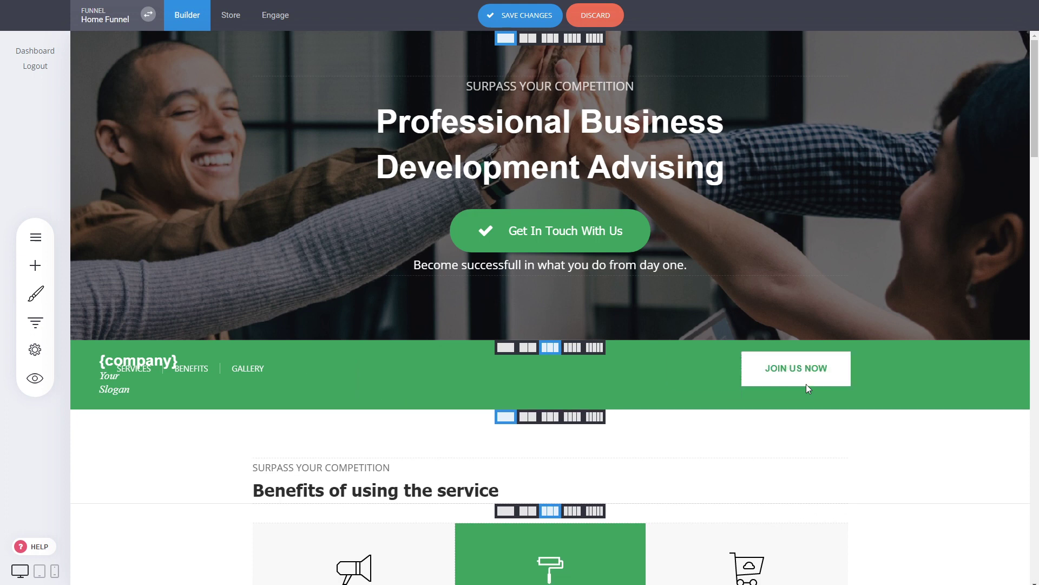
pyautogui.moveTo(228, 374); pyautogui.dragTo(574, 370)
pyautogui.click(468, 336)
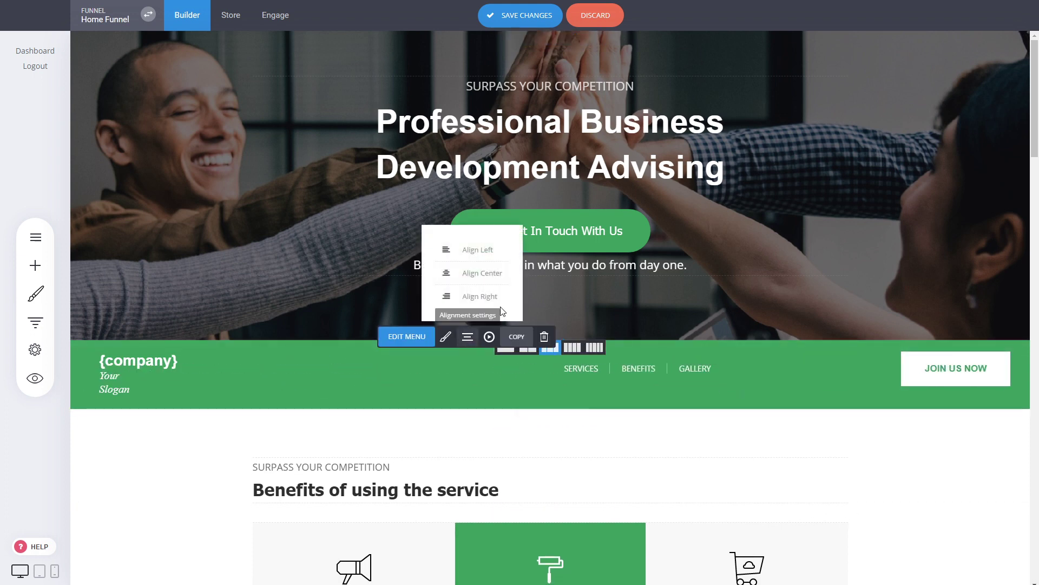
pyautogui.click(484, 273)
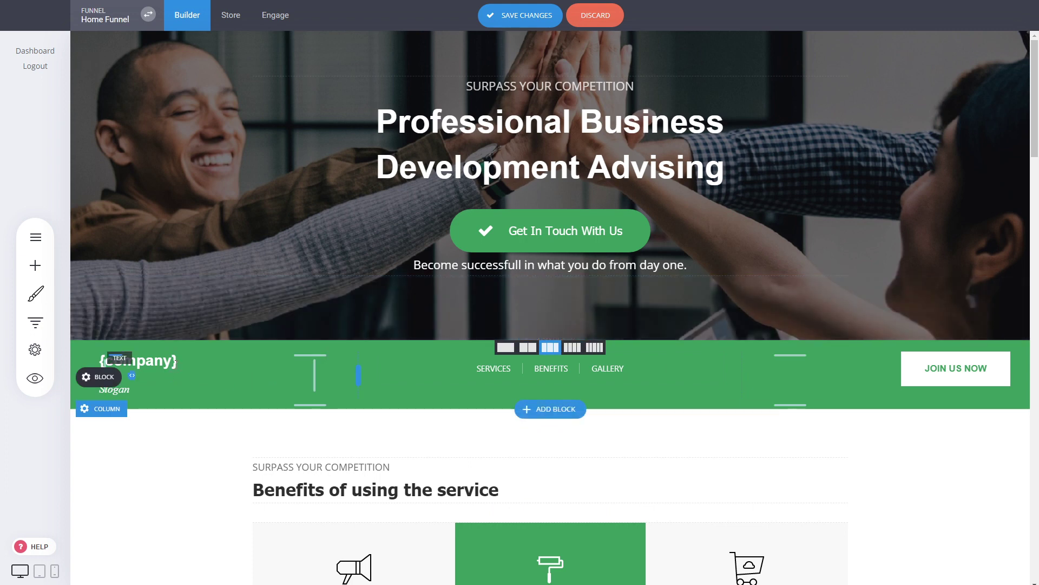
pyautogui.moveTo(128, 375); pyautogui.dragTo(235, 368)
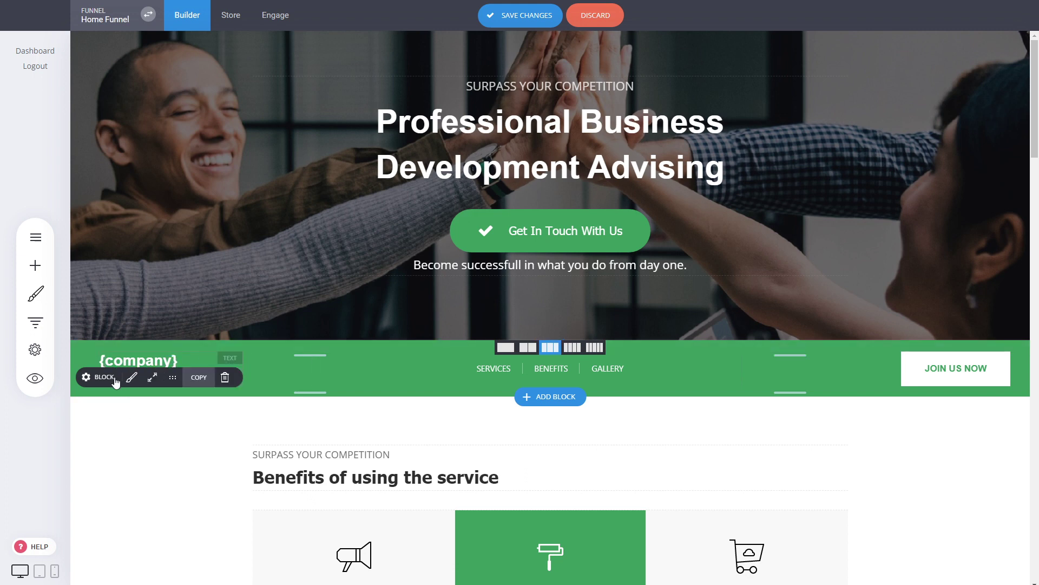
# - Place a Social Media widget beside the Join Us Now button
pyautogui.click(47, 263)
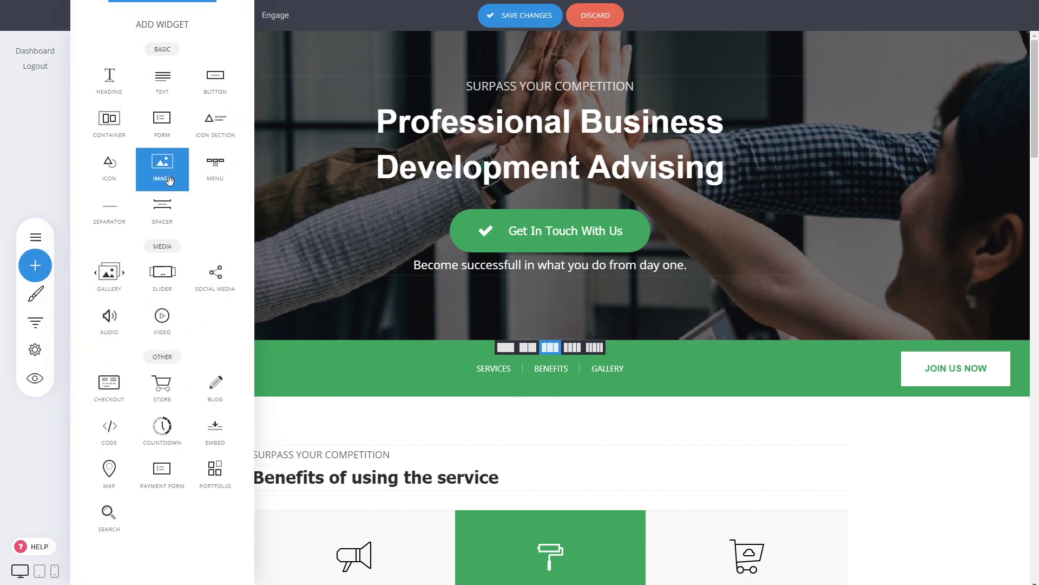
pyautogui.click(612, 461)
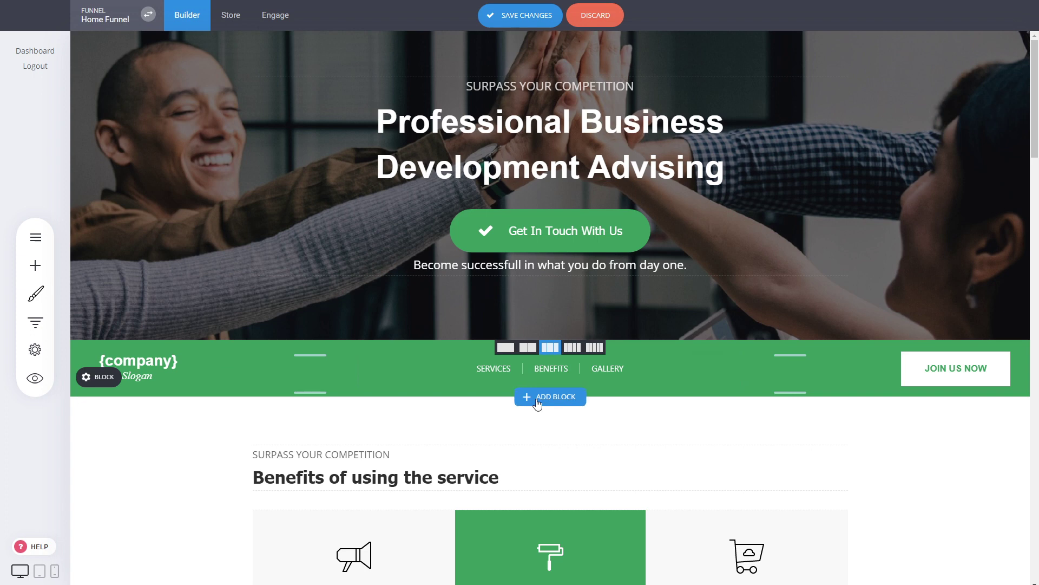
pyautogui.click(36, 265)
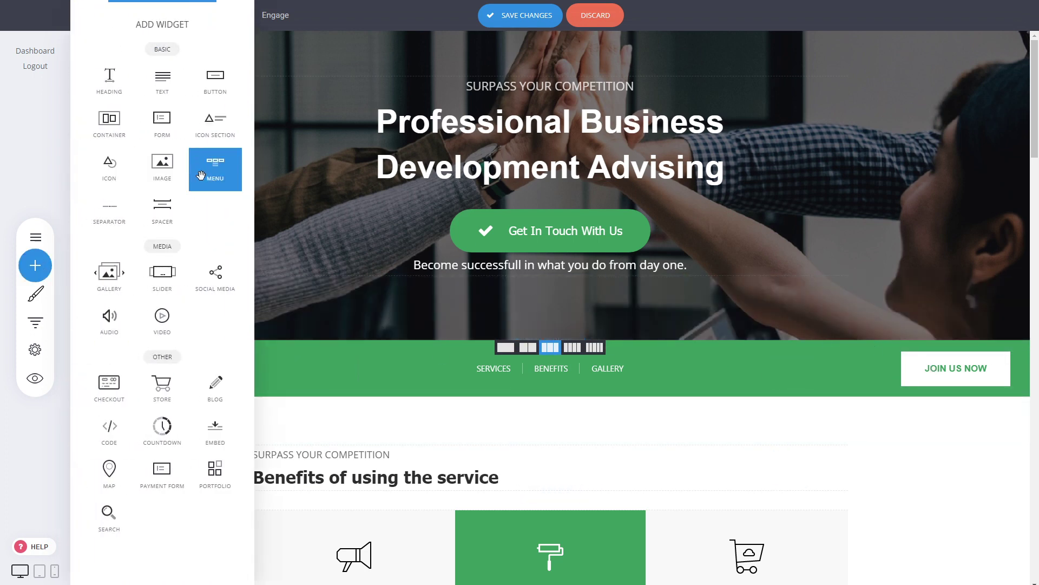
pyautogui.moveTo(205, 273); pyautogui.dragTo(1002, 367)
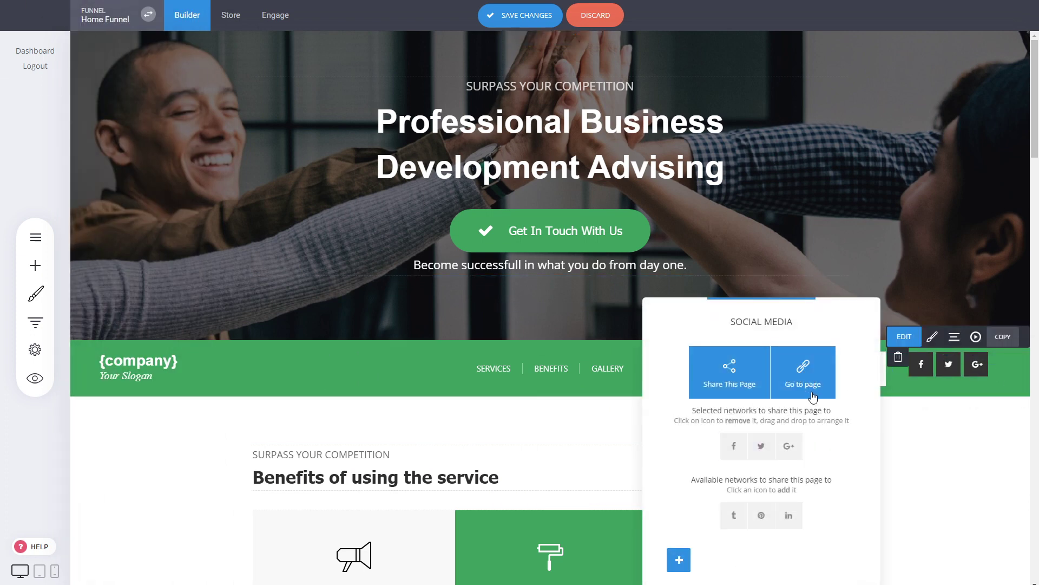
# - Shrink the social buttons to 14px and give them 11px top padding
pyautogui.click(951, 428)
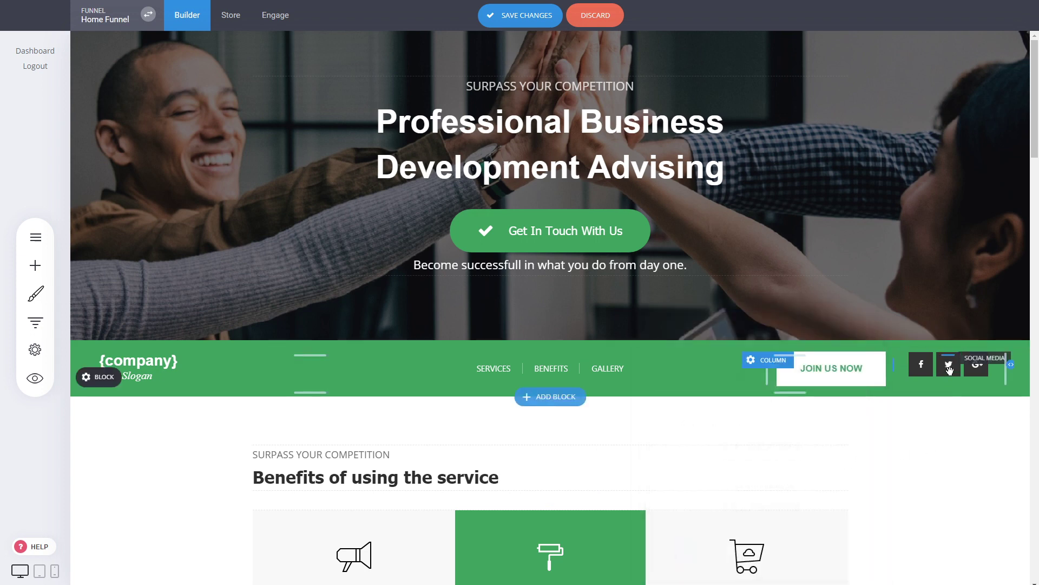
pyautogui.click(932, 336)
pyautogui.moveTo(776, 361); pyautogui.dragTo(773, 362)
pyautogui.click(954, 408)
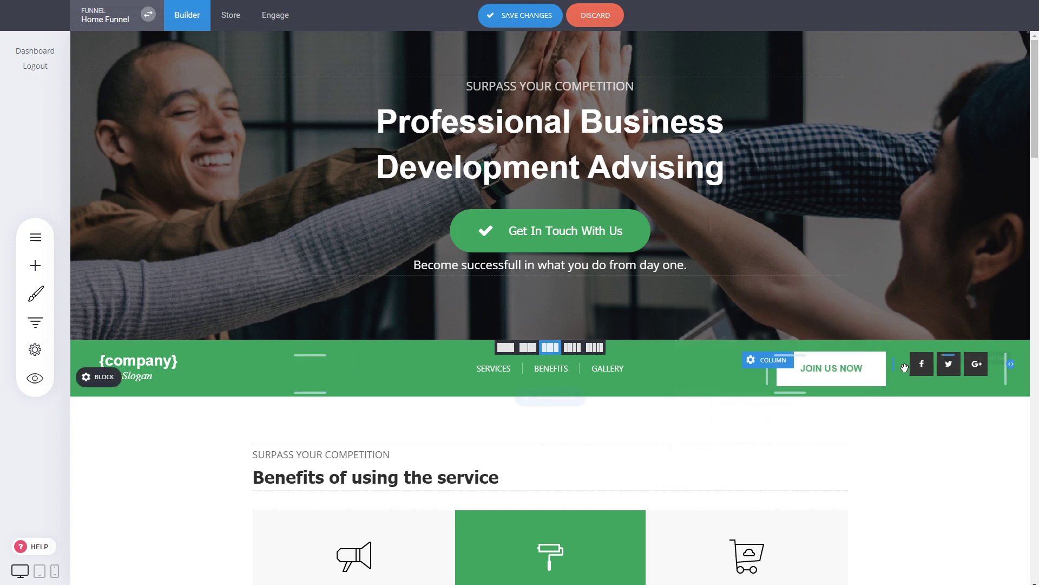
pyautogui.moveTo(946, 355); pyautogui.dragTo(947, 362)
# - Make the social buttons round with a white background and green icons
pyautogui.click(933, 342)
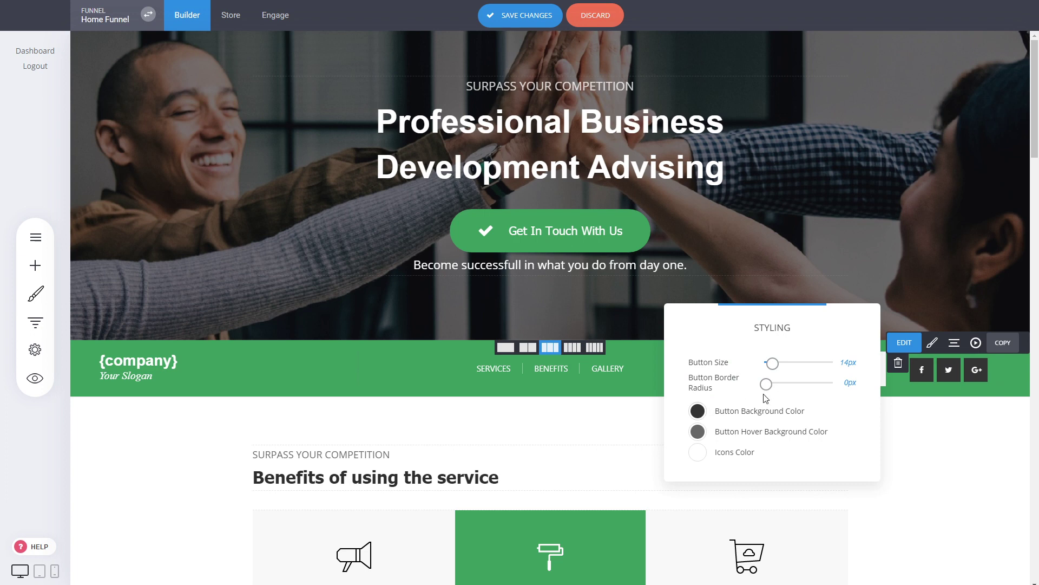
pyautogui.moveTo(766, 384); pyautogui.dragTo(839, 385)
pyautogui.click(698, 411)
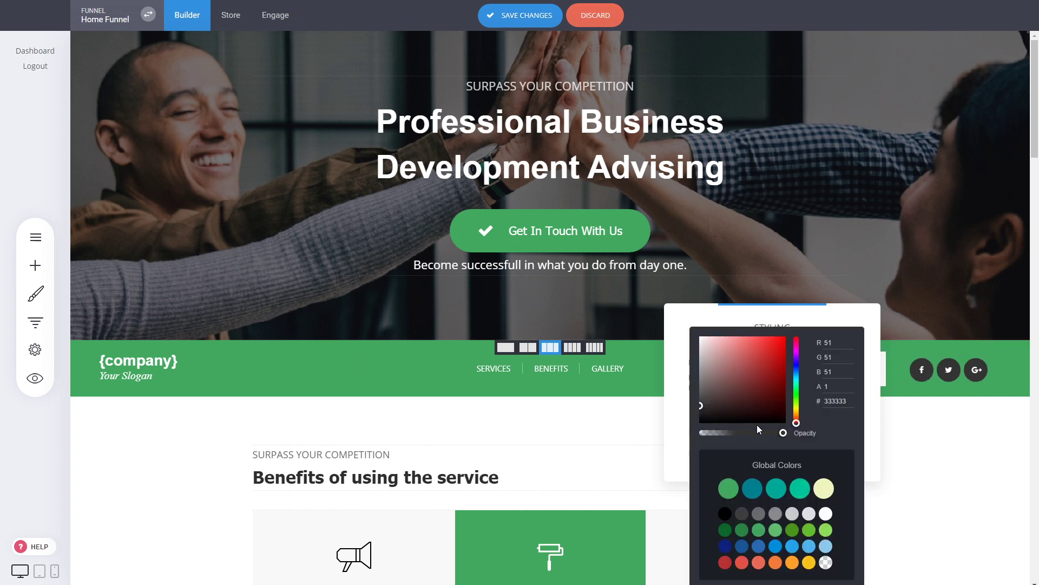
pyautogui.click(825, 514)
pyautogui.click(782, 317)
pyautogui.click(696, 410)
pyautogui.click(690, 412)
pyautogui.click(698, 453)
pyautogui.click(729, 489)
pyautogui.click(906, 439)
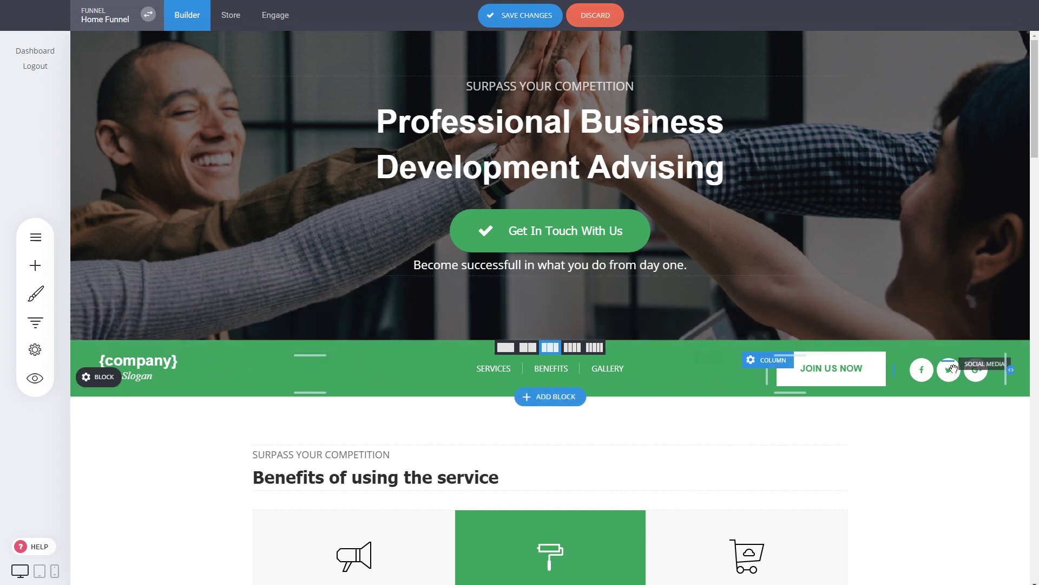
# - Add a little bottom spacing, centre the header column content, and save the Home Funnel page
pyautogui.moveTo(882, 391); pyautogui.dragTo(882, 392)
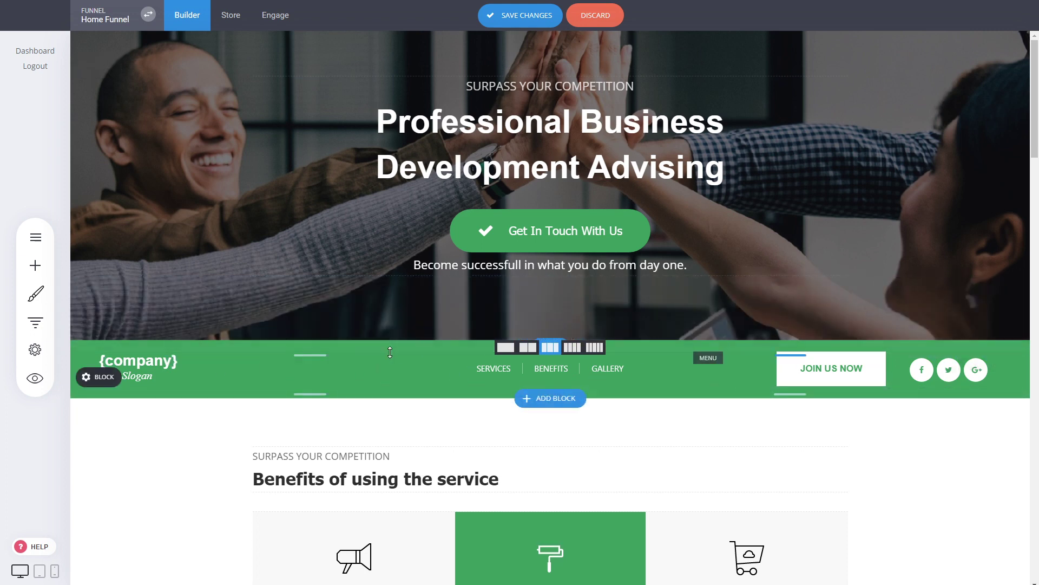
pyautogui.click(379, 358)
pyautogui.click(568, 337)
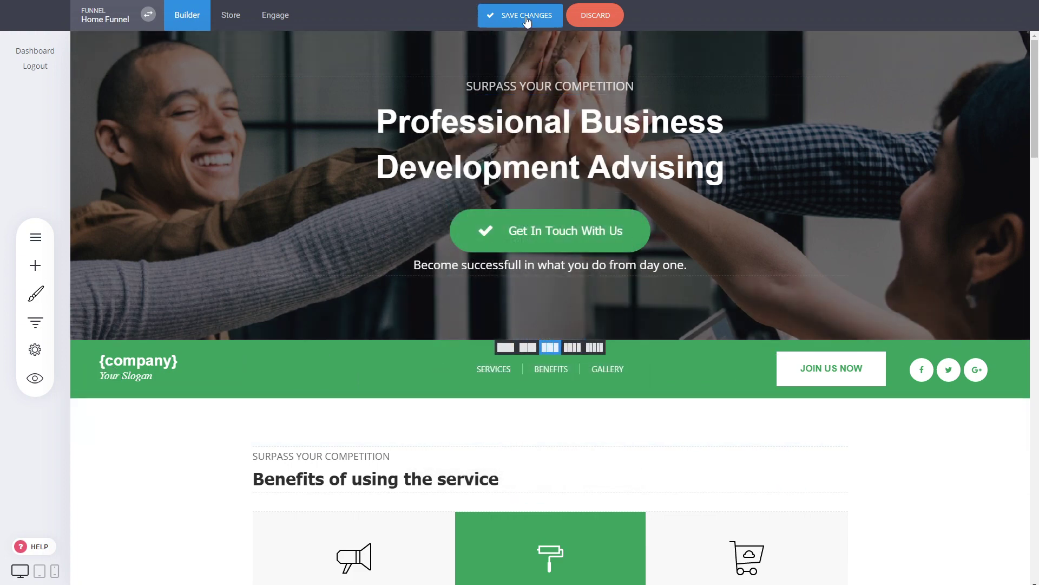
pyautogui.click(527, 22)
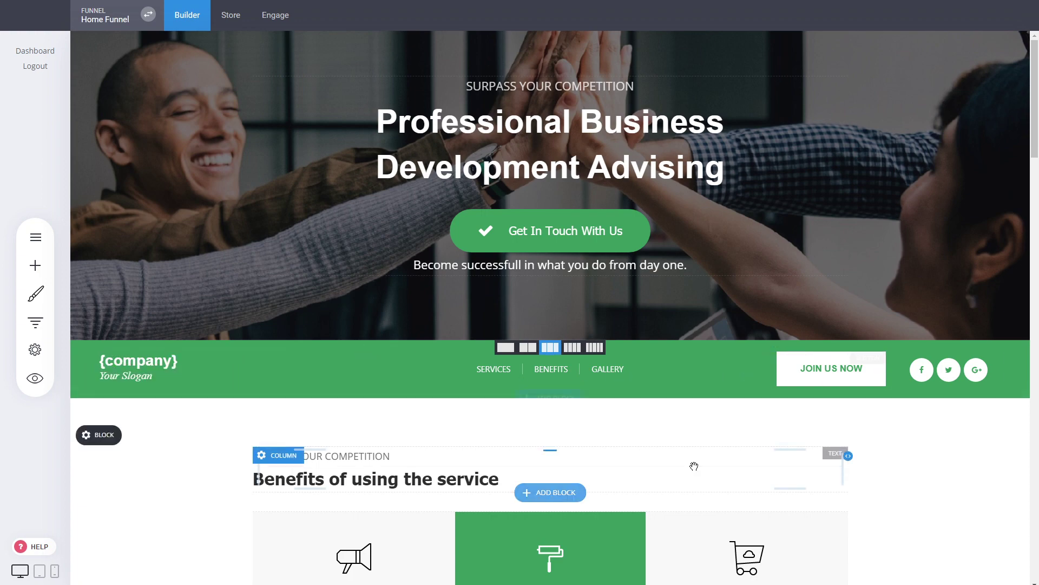
# - Move the header above the hero, save, and keep the menu horizontal after trying Burger
pyautogui.moveTo(172, 379); pyautogui.dragTo(205, 87)
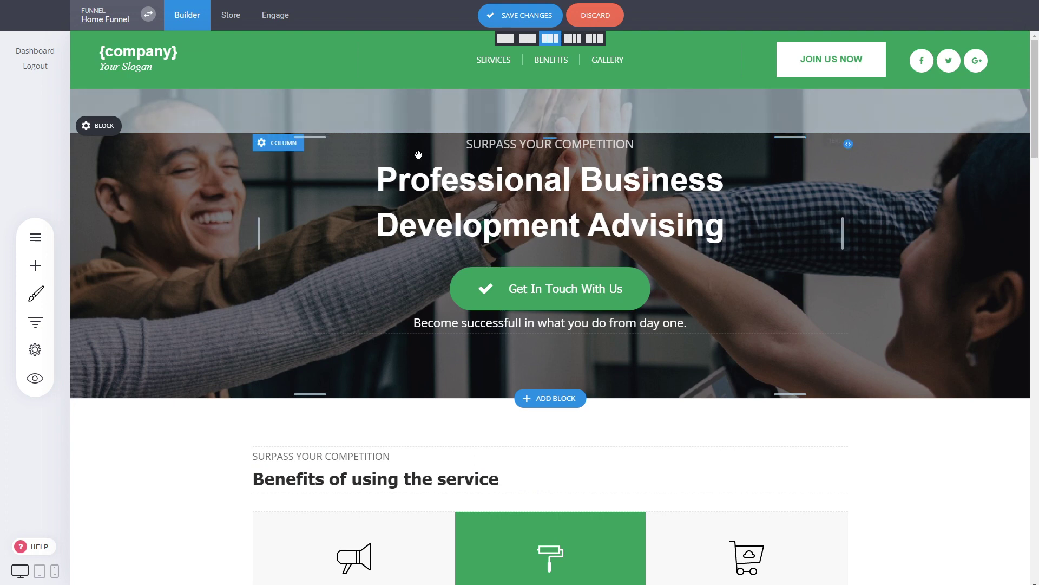
pyautogui.click(534, 18)
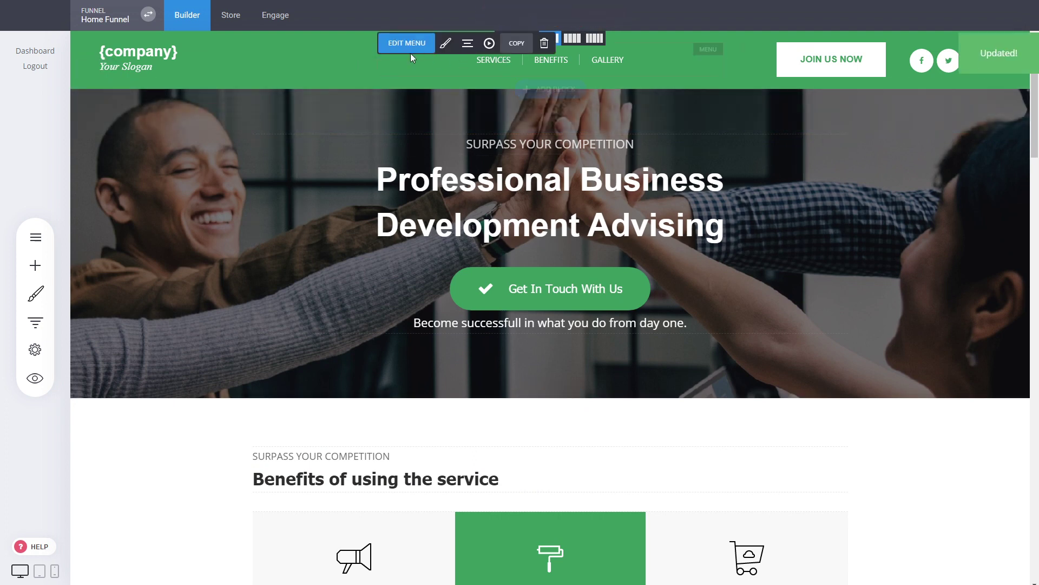
pyautogui.click(446, 43)
pyautogui.click(926, 112)
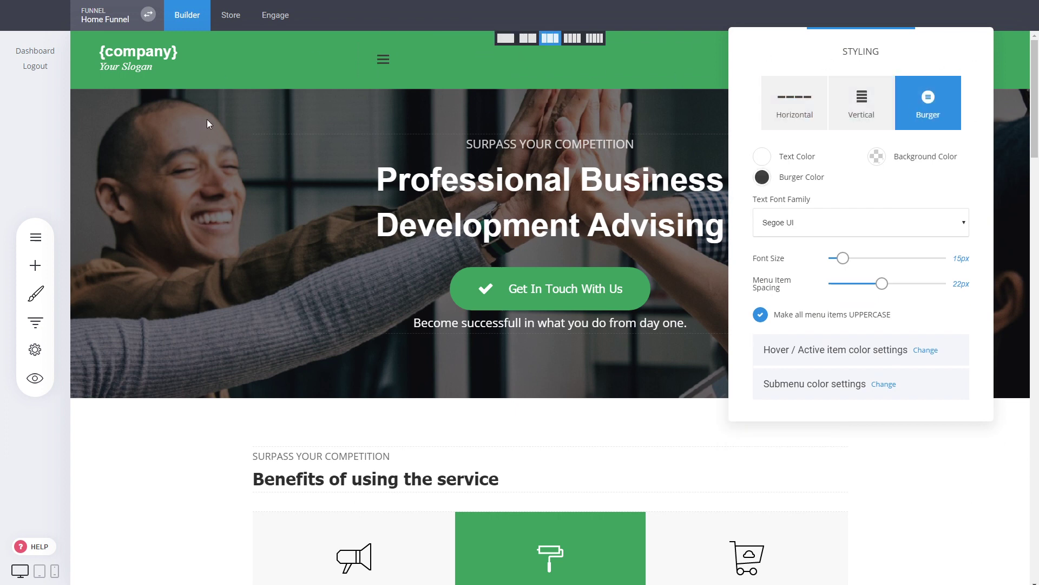
pyautogui.click(802, 114)
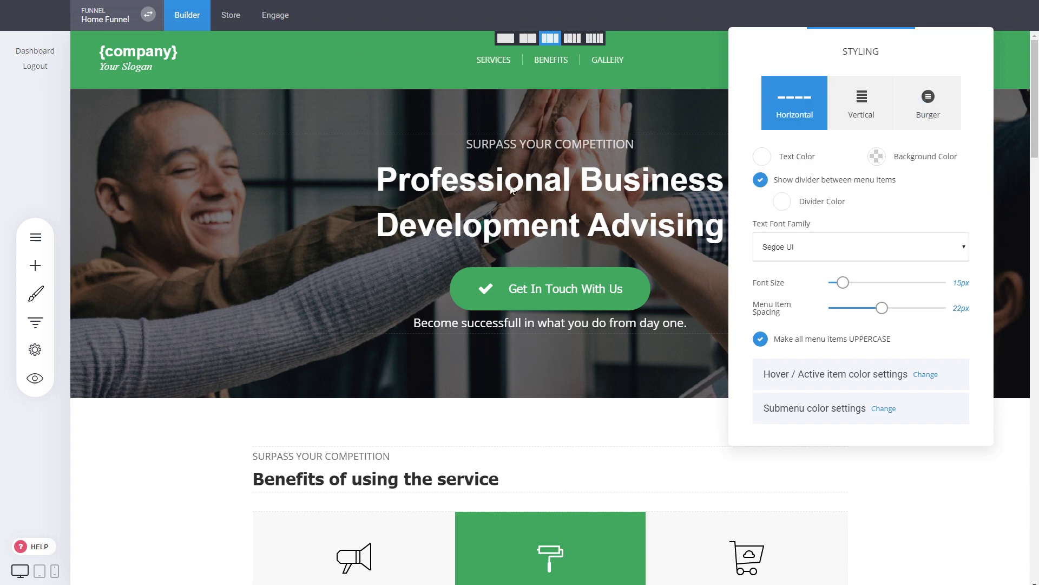
pyautogui.click(604, 130)
pyautogui.click(483, 61)
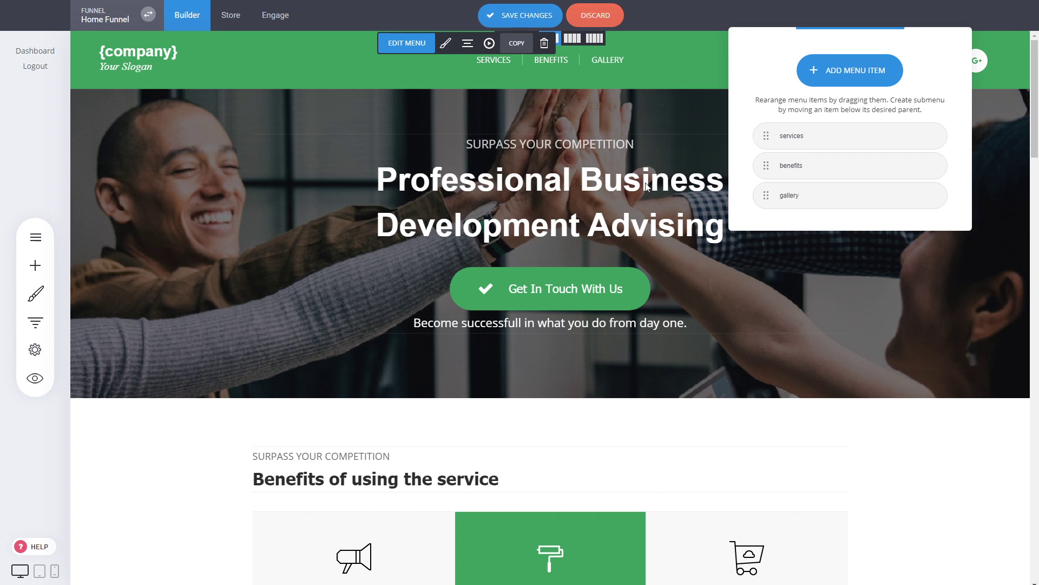
pyautogui.click(613, 186)
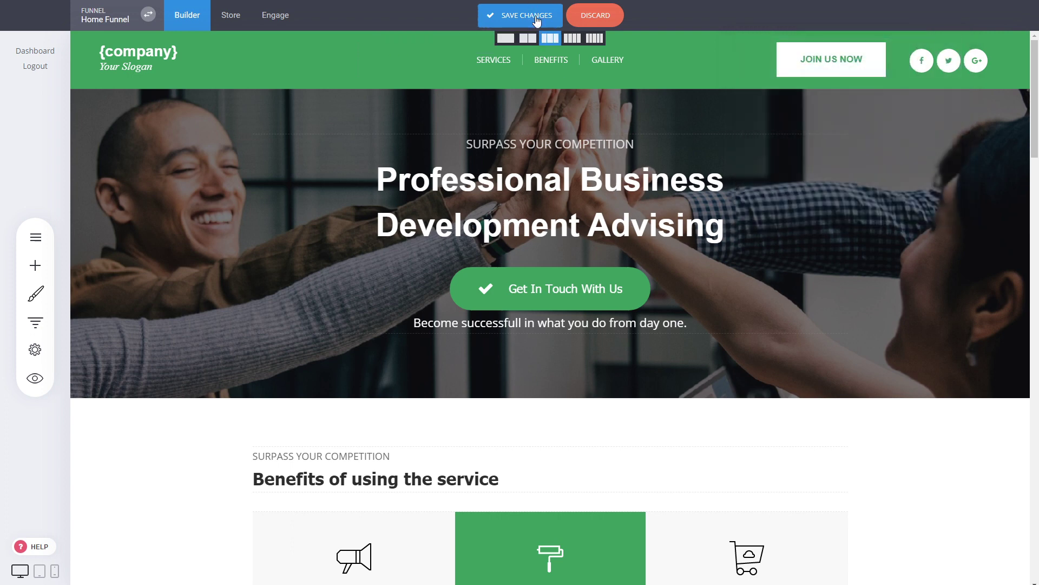
# - Save the page with the header on top, then select the company name text
pyautogui.click(537, 20)
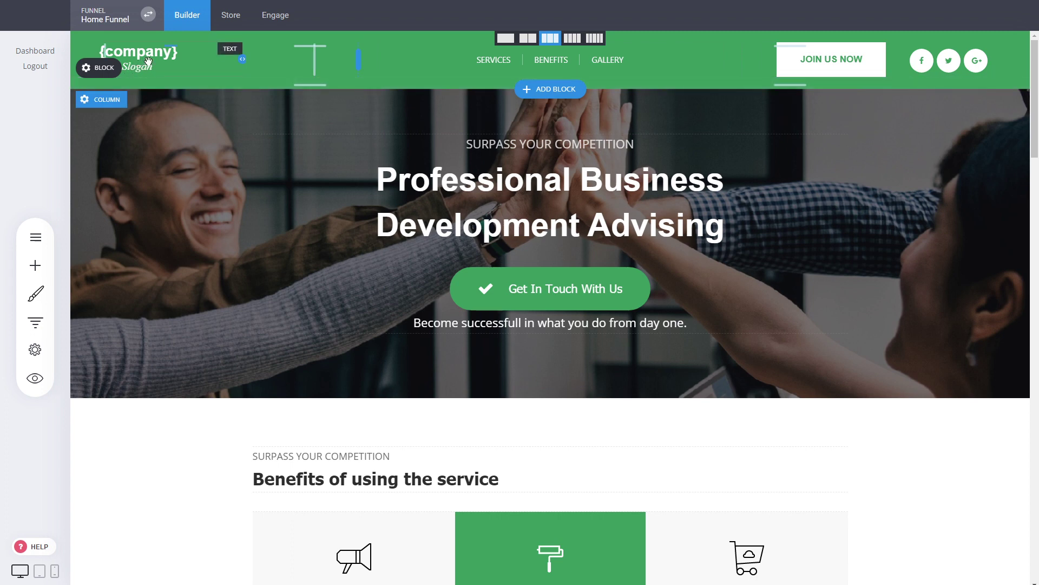
pyautogui.click(150, 60)
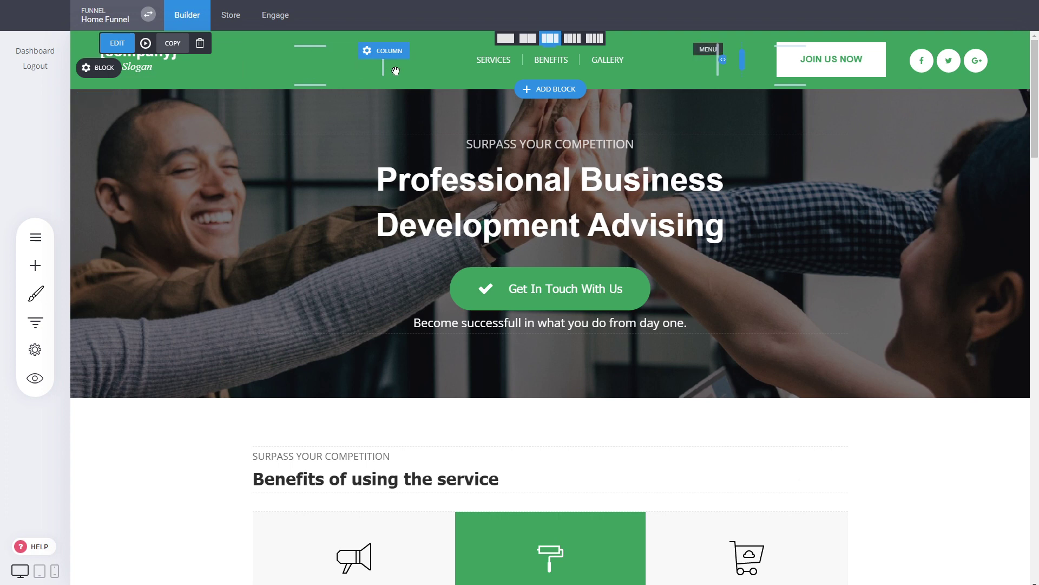
pyautogui.moveTo(108, 80)
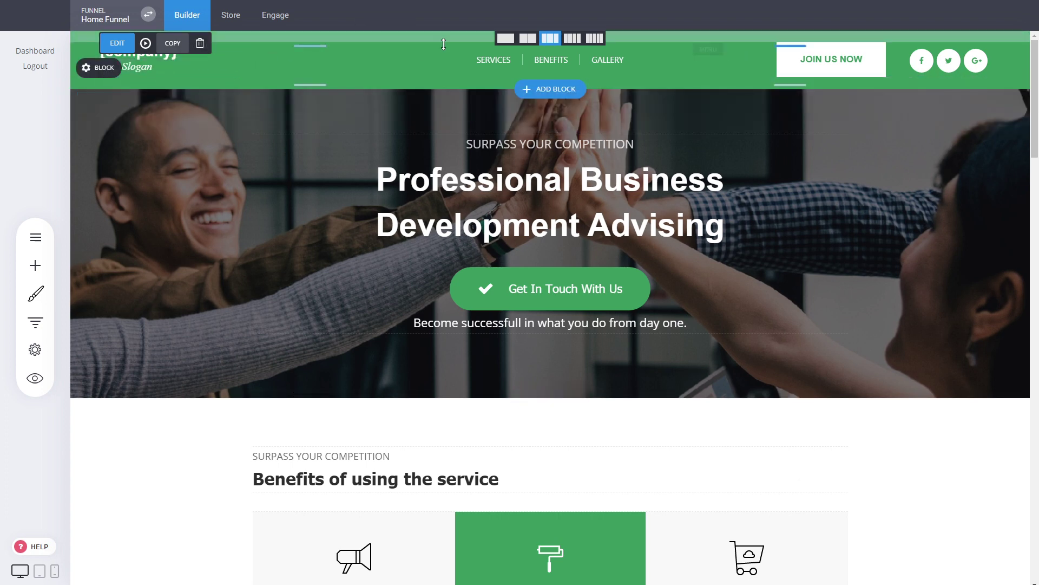
# - Save the middle menu column as a global column named navigation-middle
pyautogui.click(403, 52)
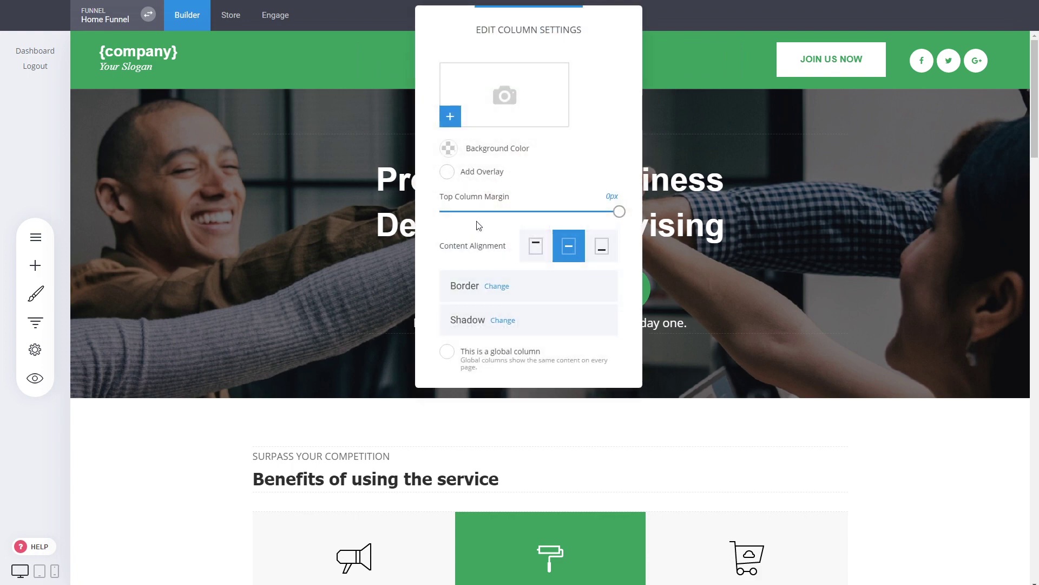
pyautogui.click(489, 353)
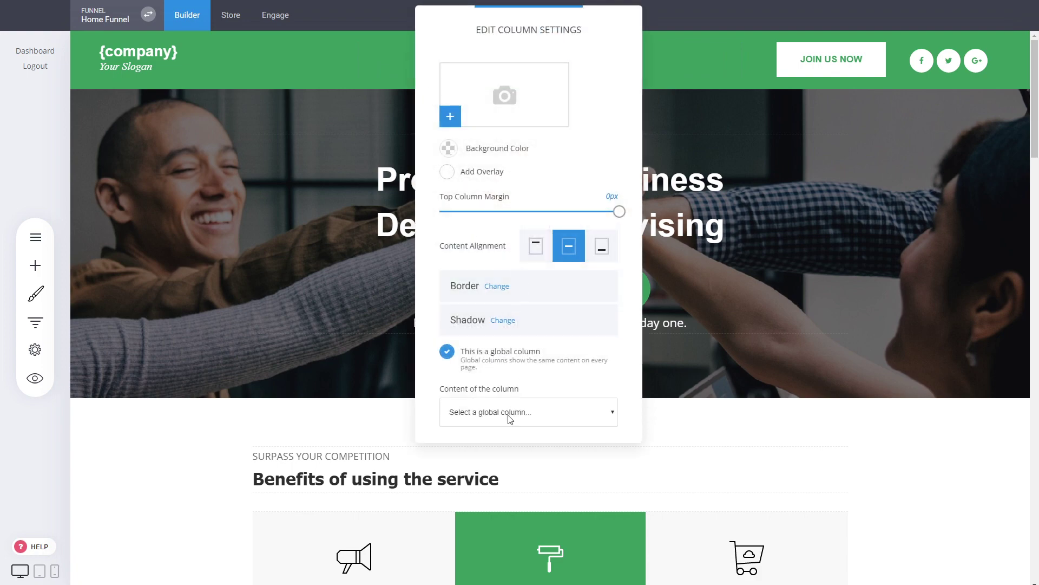
pyautogui.click(493, 430)
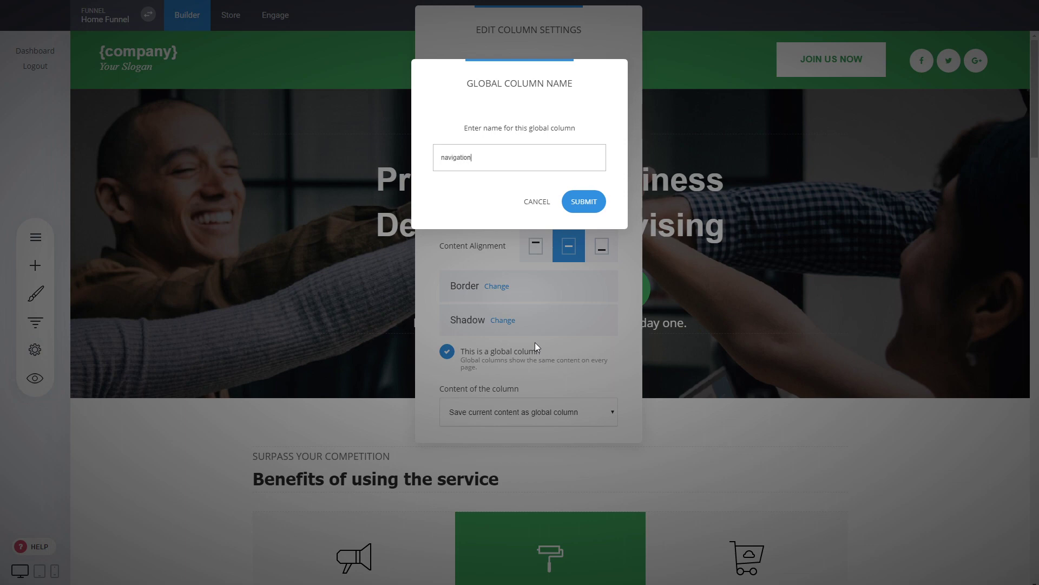
pyautogui.write('navigation-middle')
pyautogui.click(590, 208)
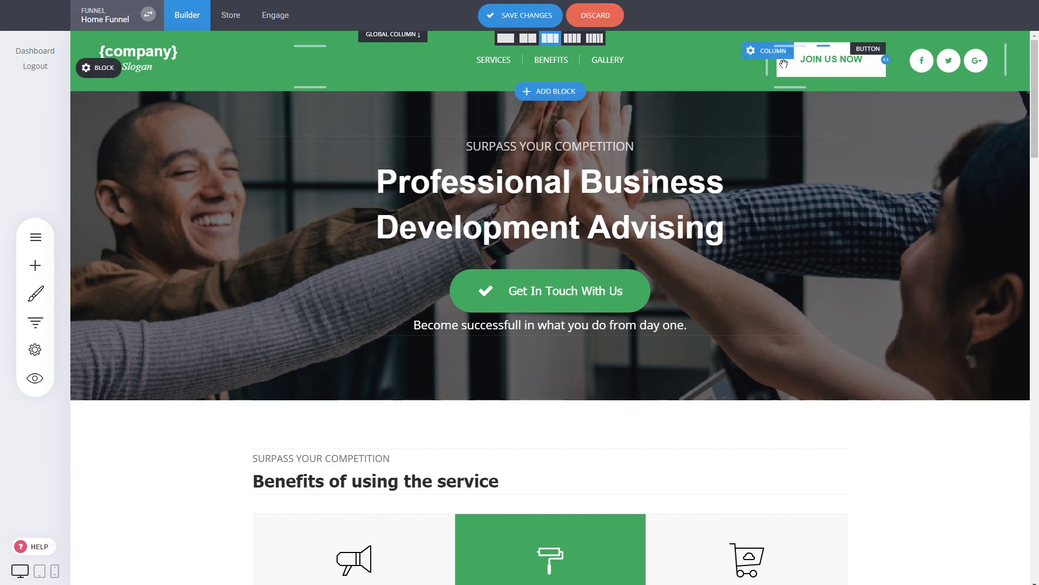
# - Save the right Join Us Now column as a global column too
pyautogui.click(758, 47)
pyautogui.click(889, 353)
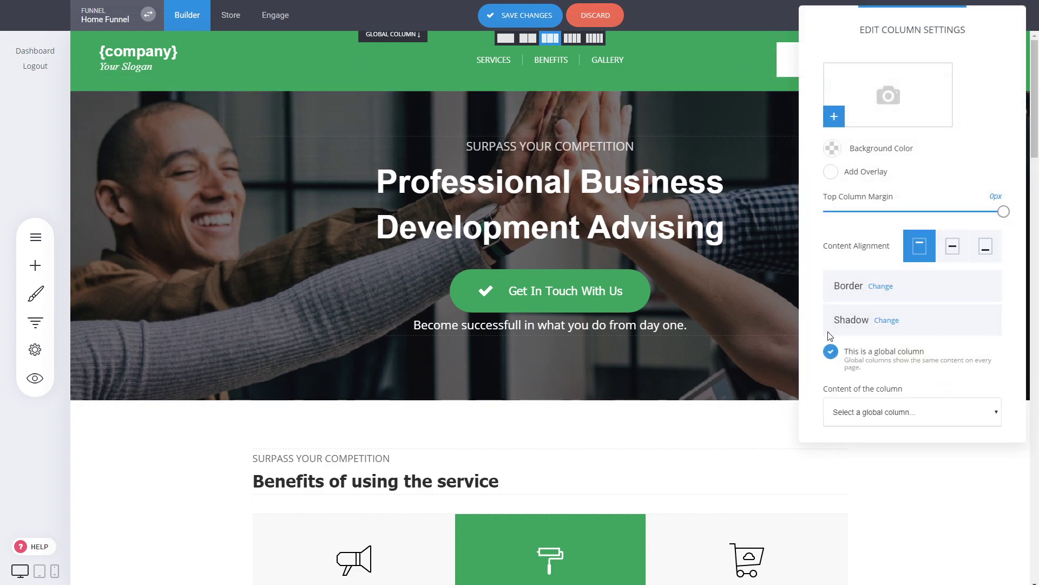
pyautogui.click(870, 436)
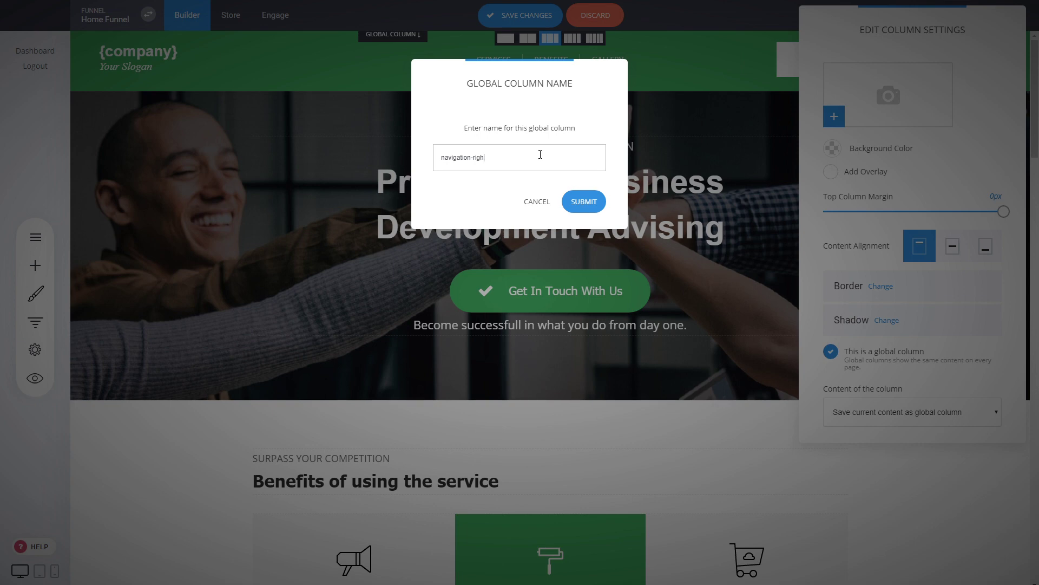
pyautogui.click(583, 202)
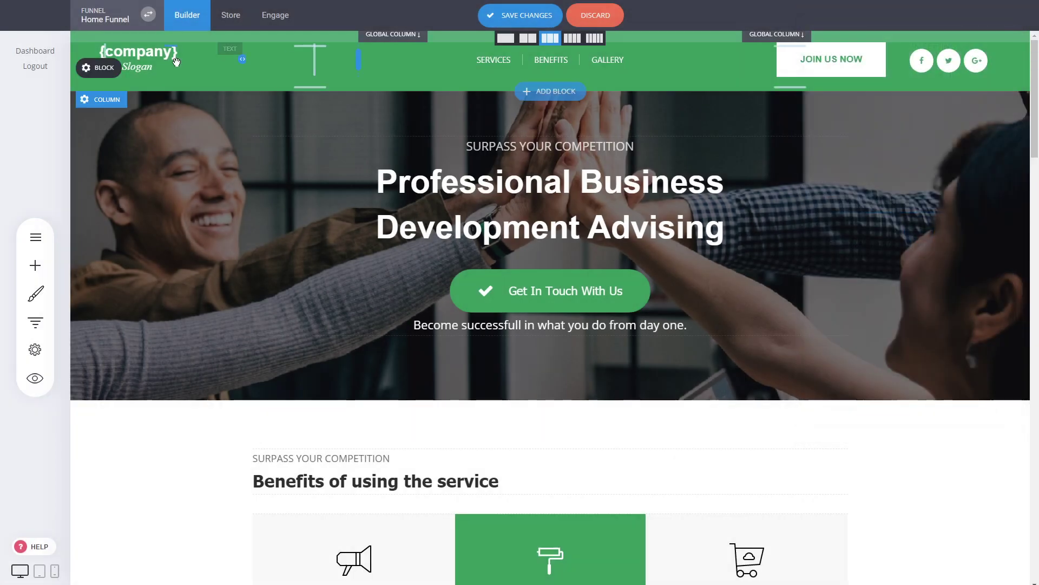
# - Save the logo column as a global column named navigation-left
pyautogui.click(152, 68)
pyautogui.click(490, 152)
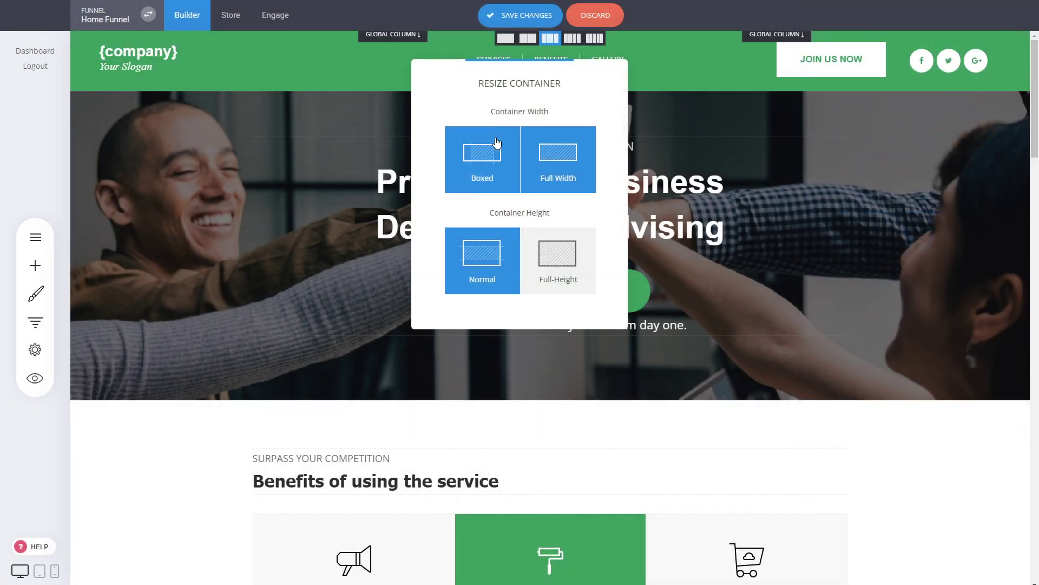
pyautogui.click(236, 87)
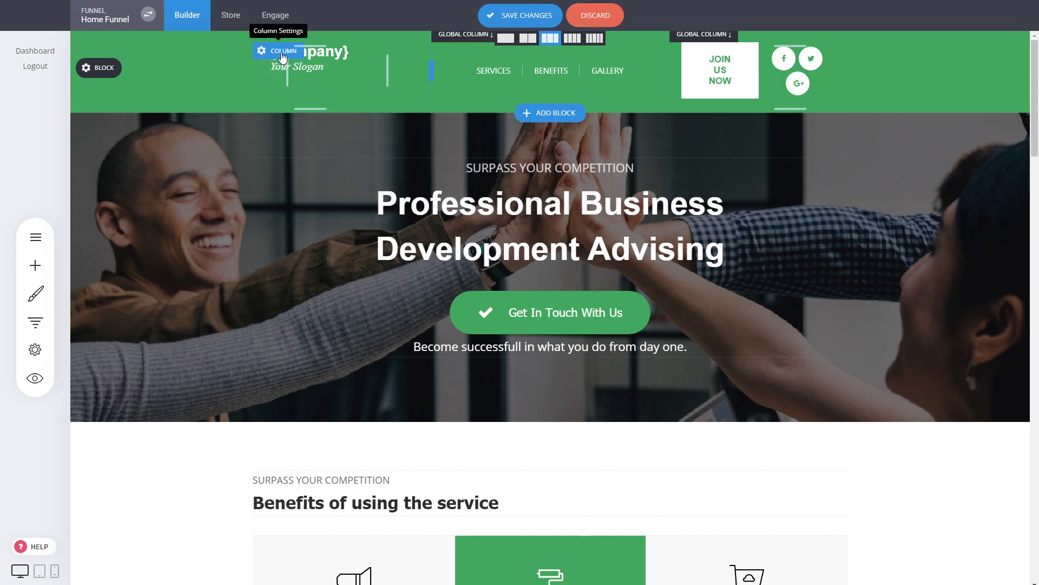
pyautogui.click(262, 48)
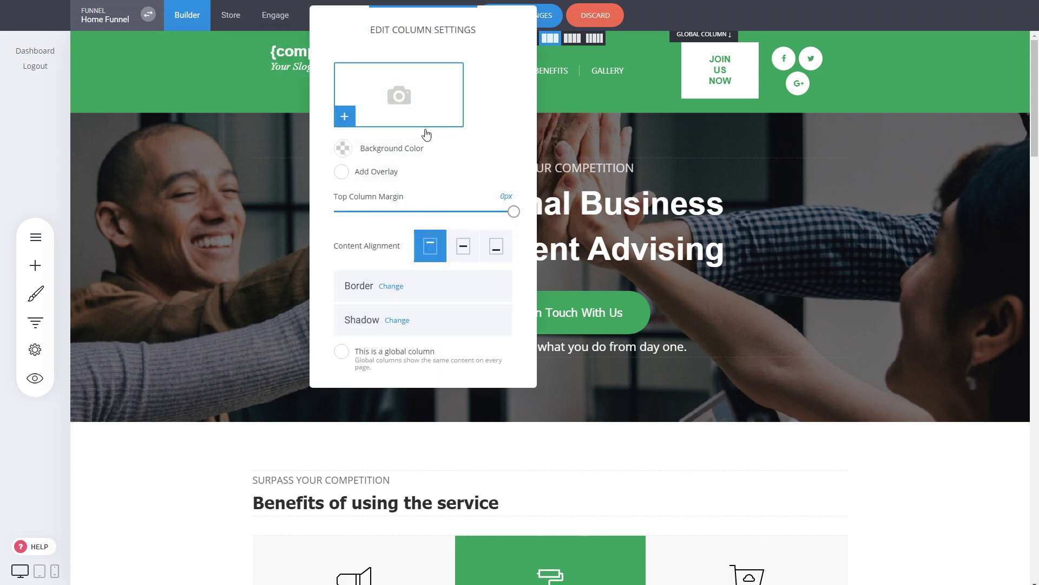
pyautogui.click(404, 360)
pyautogui.click(403, 412)
pyautogui.click(406, 433)
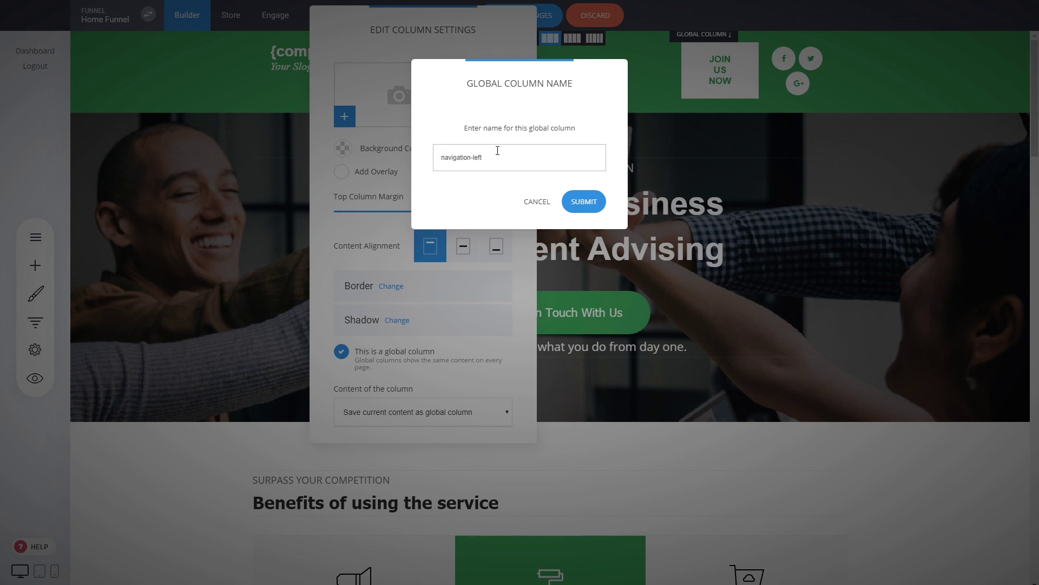
pyautogui.click(583, 202)
pyautogui.click(676, 196)
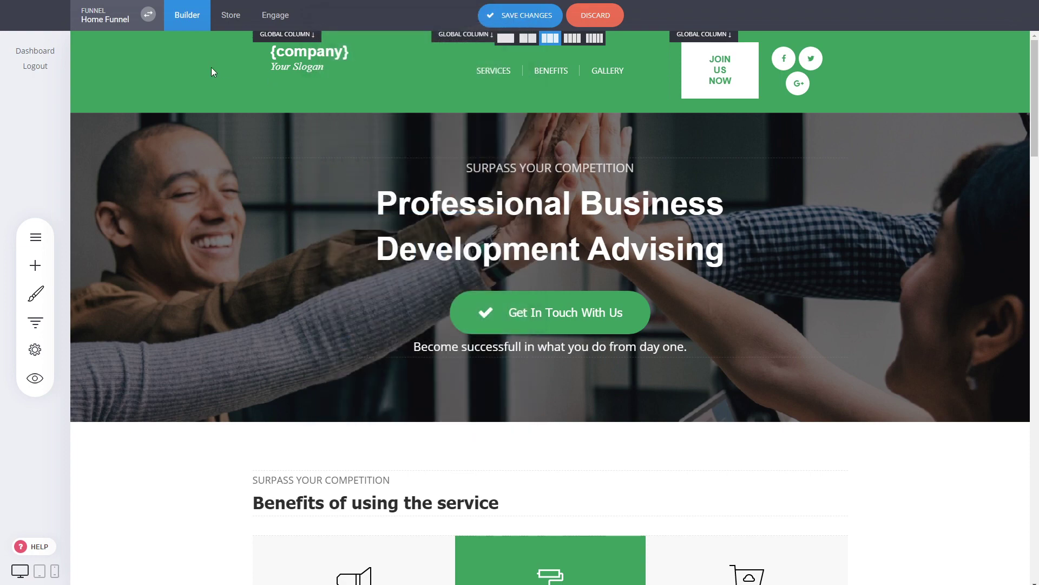
# - Set the header back to Full-Width, save the page, and copy the header block
pyautogui.click(151, 67)
pyautogui.click(563, 168)
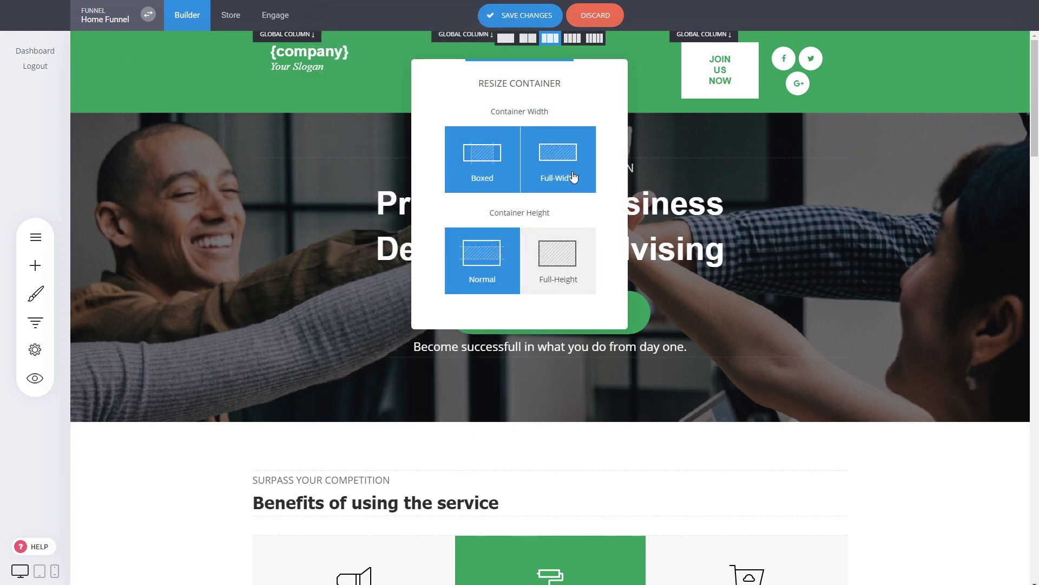
pyautogui.click(530, 16)
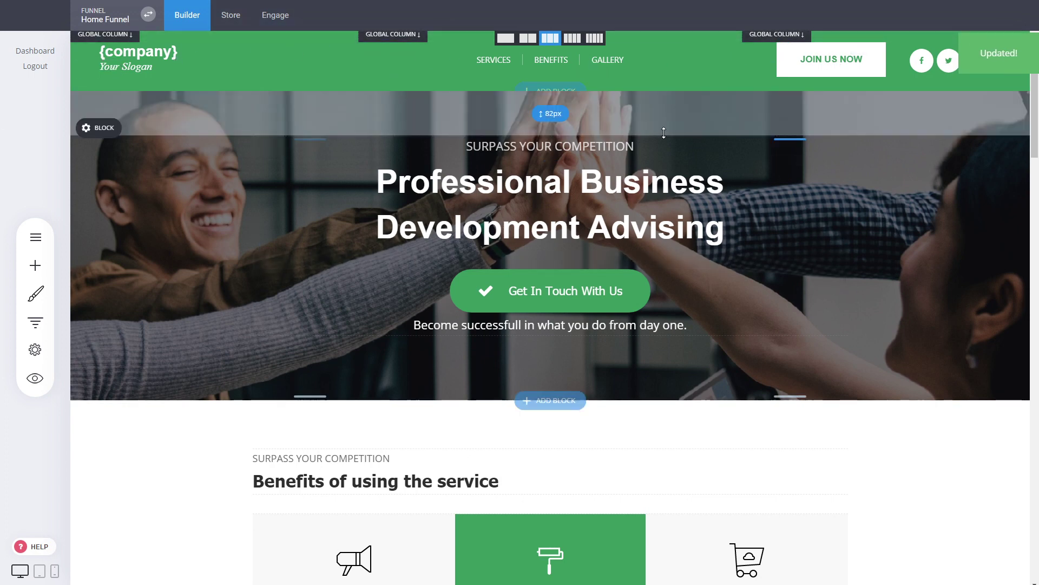
pyautogui.click(200, 69)
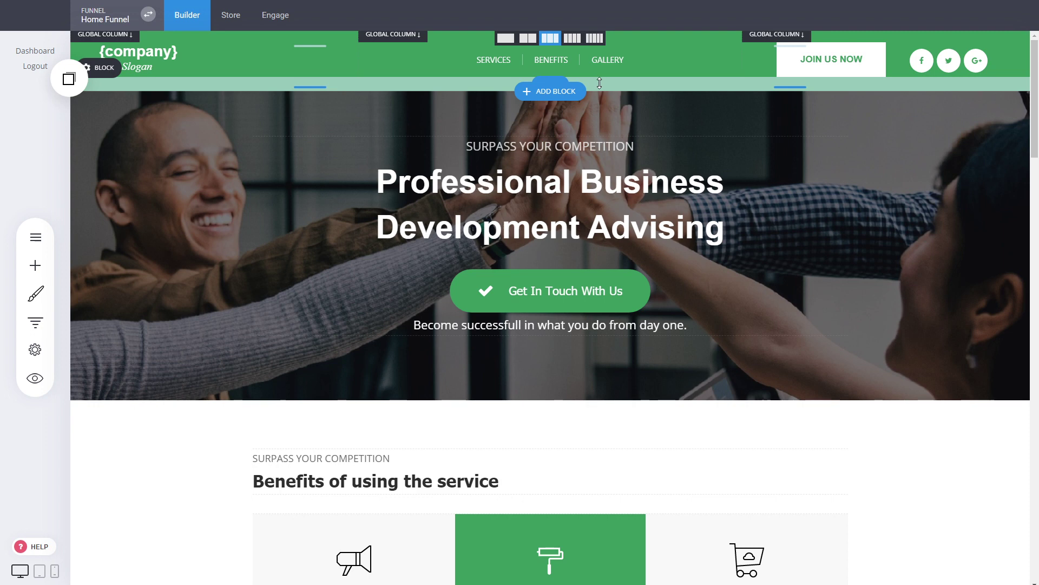
# - Trim the header's top and bottom padding, save, and copy the updated header block
pyautogui.moveTo(647, 40); pyautogui.dragTo(647, 37)
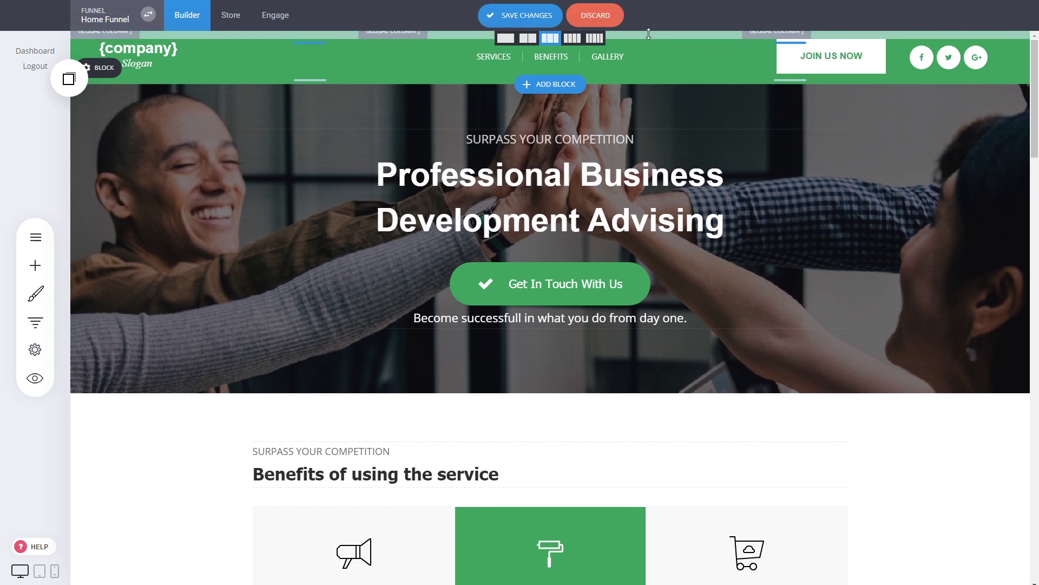
pyautogui.moveTo(647, 84); pyautogui.dragTo(647, 80)
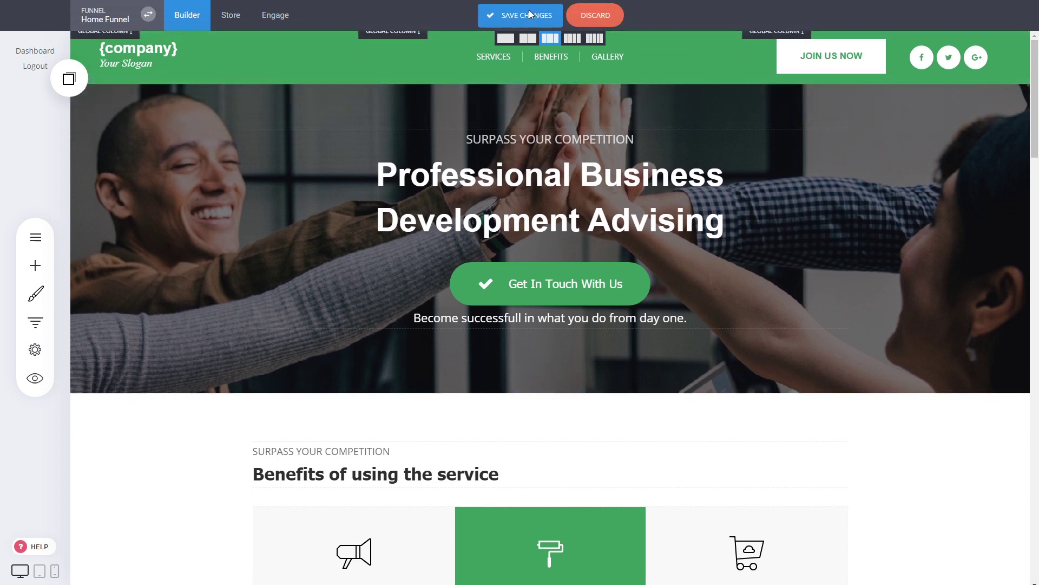
pyautogui.click(529, 17)
pyautogui.click(192, 68)
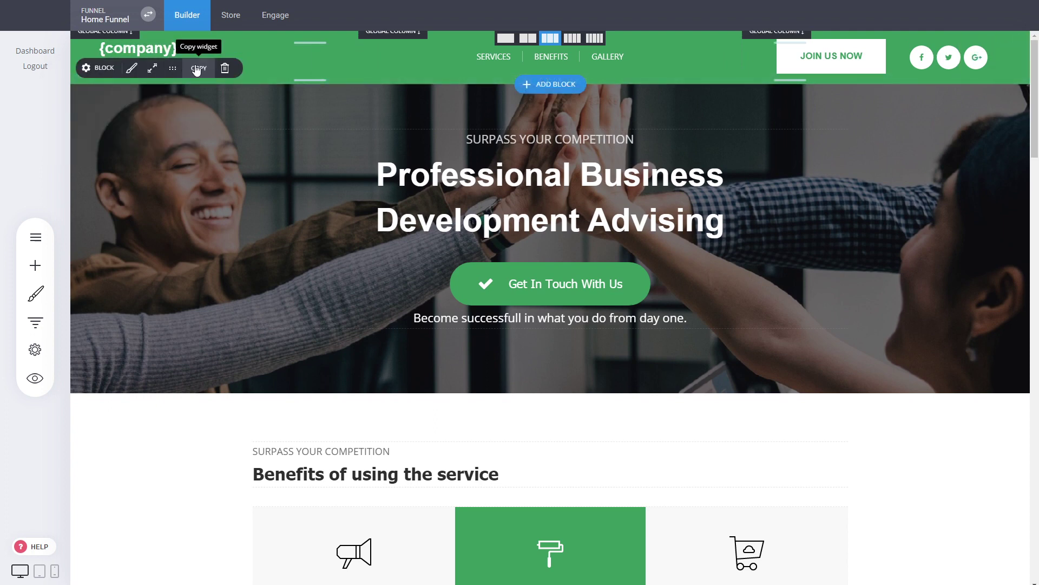
# - Create an 'About Us' page in Home Funnel from an About / Team template
pyautogui.click(35, 322)
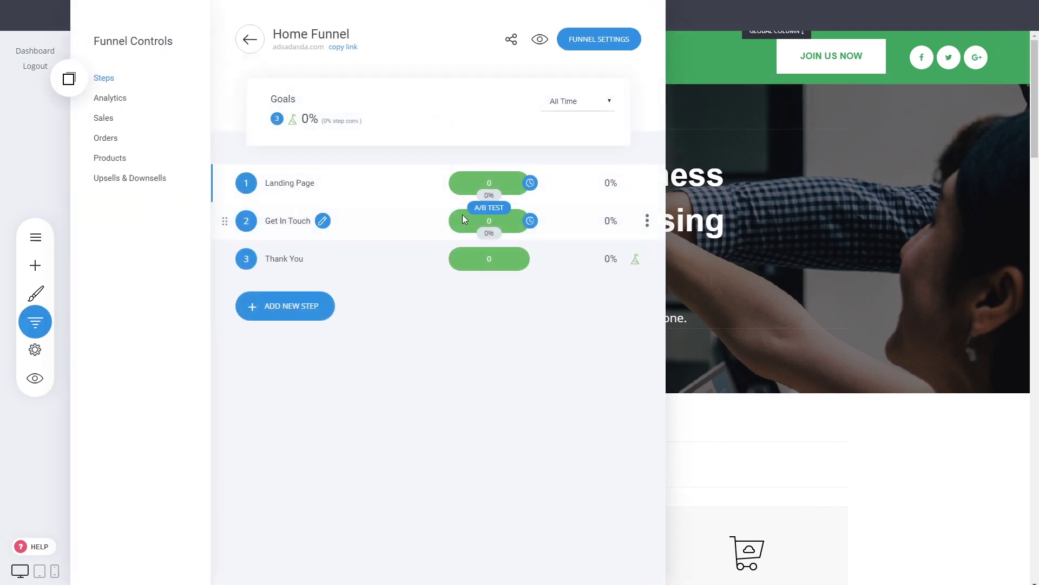
pyautogui.click(281, 315)
pyautogui.click(415, 304)
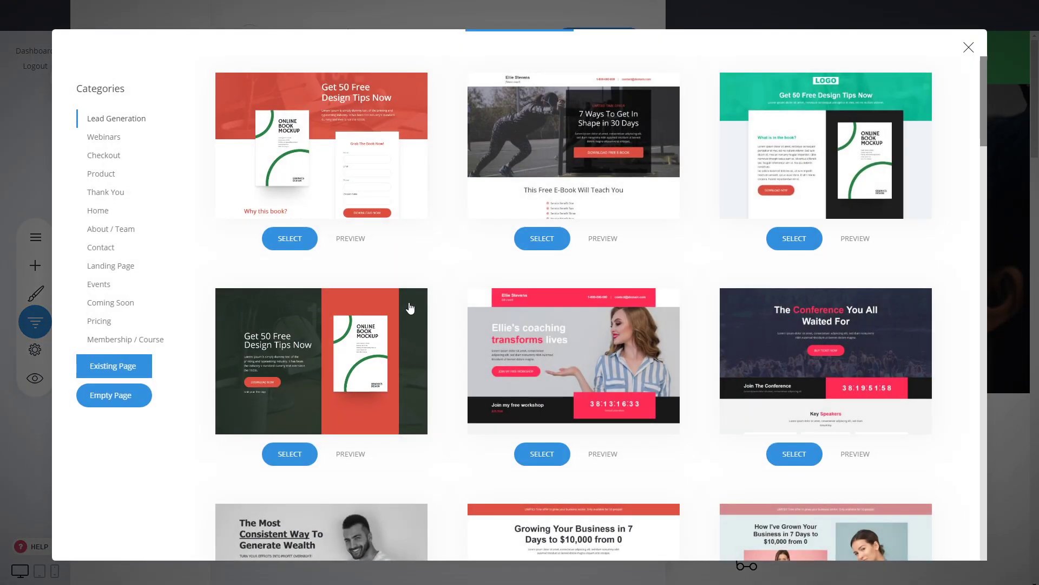
pyautogui.click(112, 230)
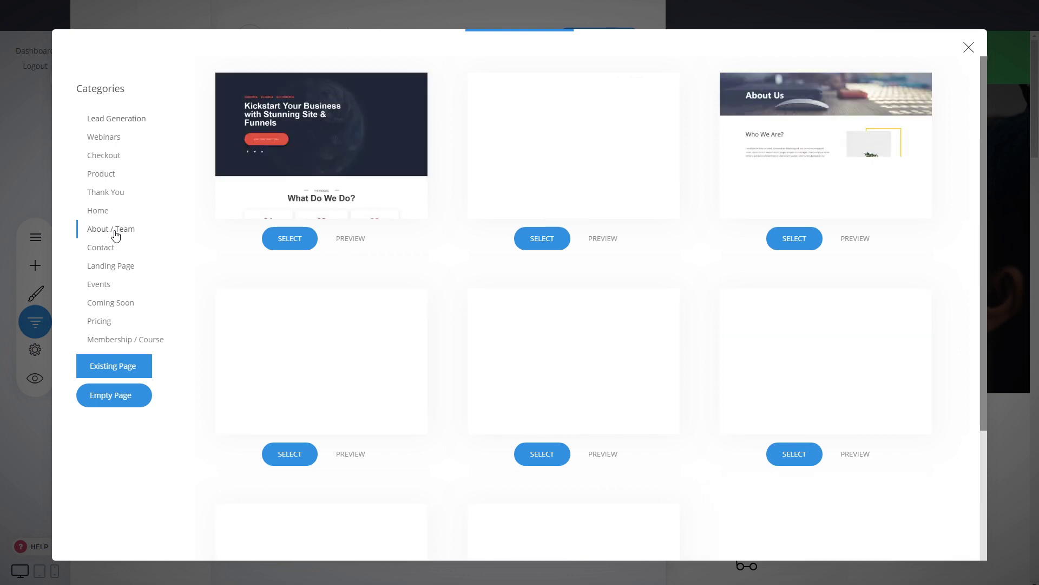
pyautogui.click(358, 341)
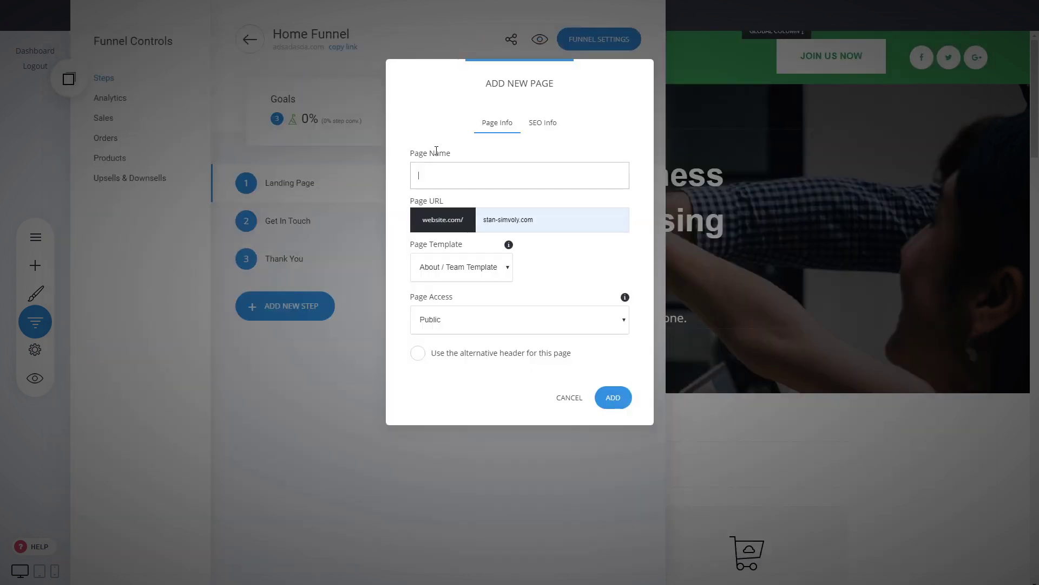
pyautogui.write('About Us')
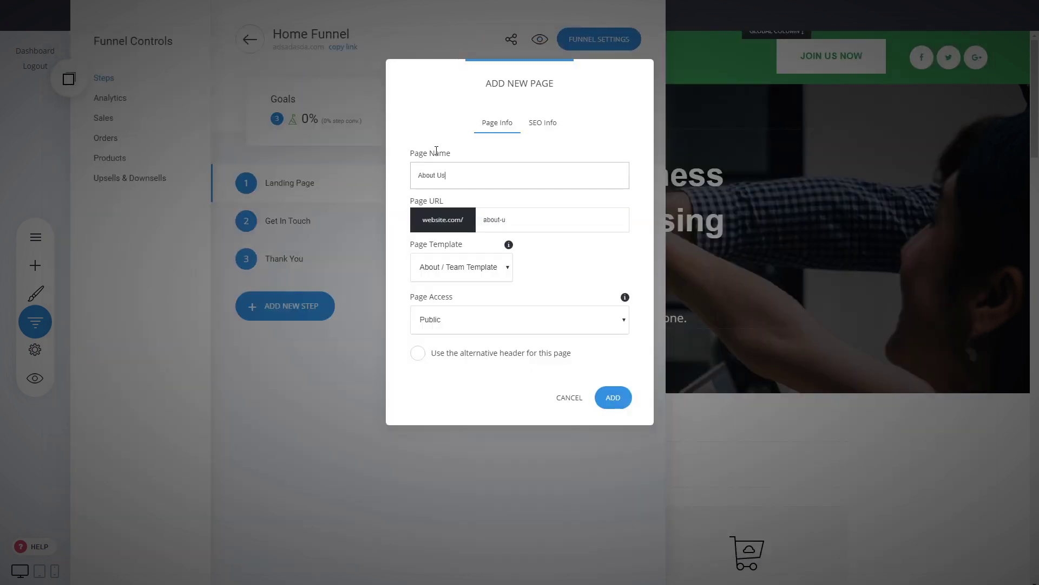
pyautogui.click(622, 397)
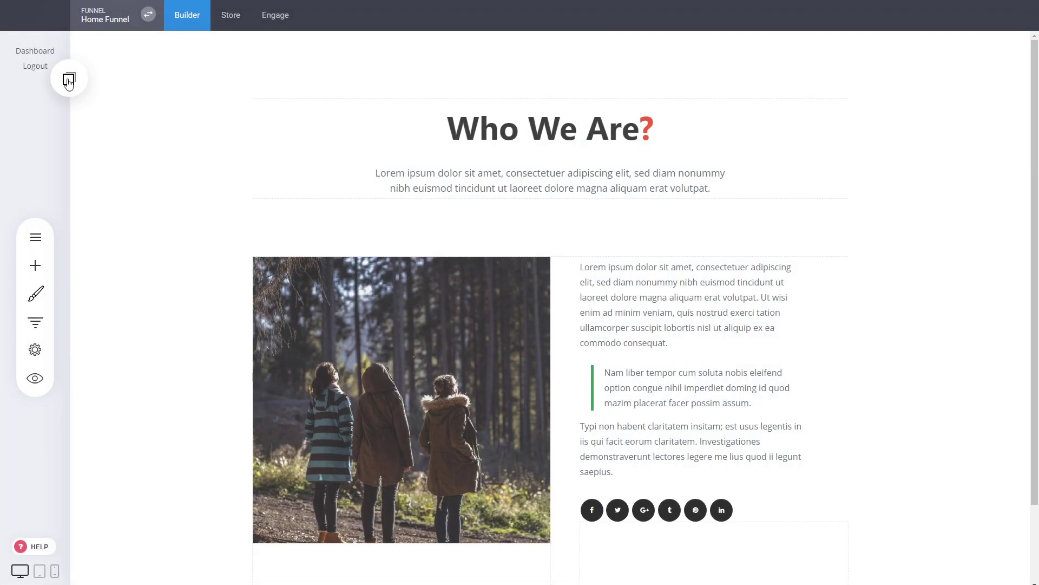
pyautogui.click(68, 80)
# - Place the copied green header atop About Us, shrink the heading spacing to 70px, and save
pyautogui.moveTo(82, 128); pyautogui.dragTo(347, 70)
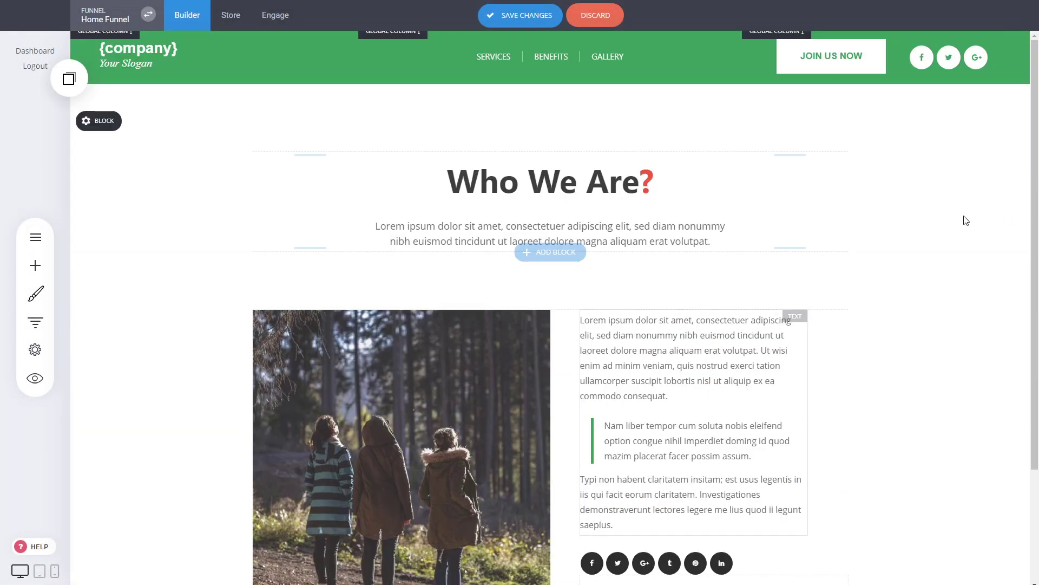
pyautogui.moveTo(584, 135); pyautogui.dragTo(584, 108)
pyautogui.moveTo(677, 262); pyautogui.dragTo(692, 243)
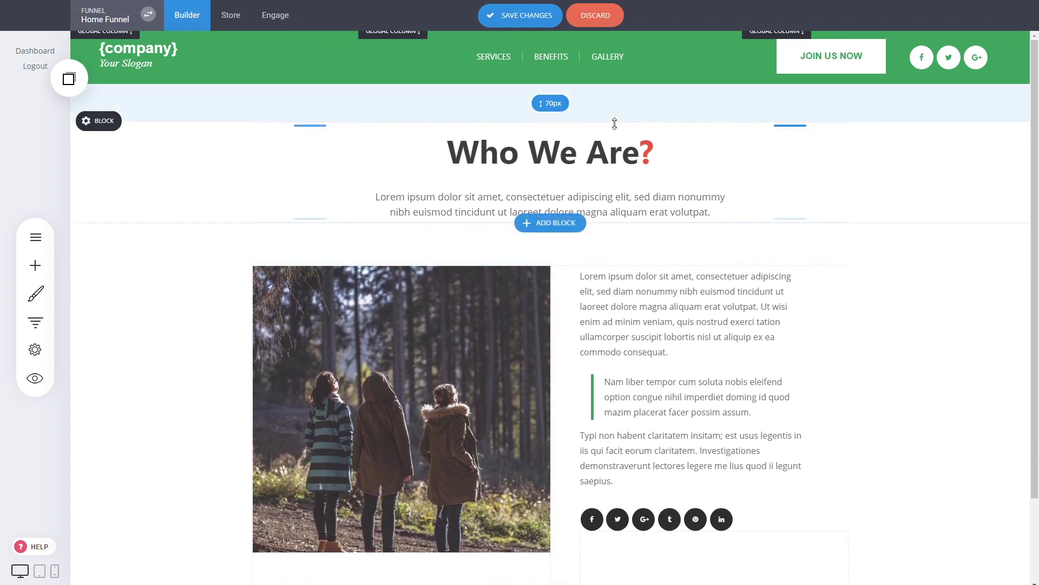
pyautogui.click(536, 26)
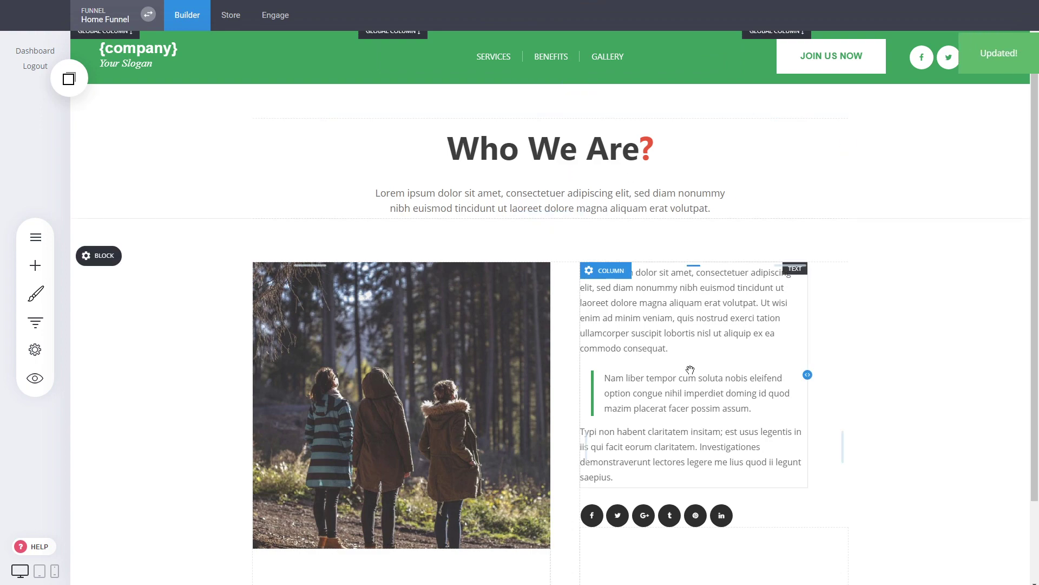
# - Bring up the footer block designs below the page content
pyautogui.scroll(-2, 690, 367)
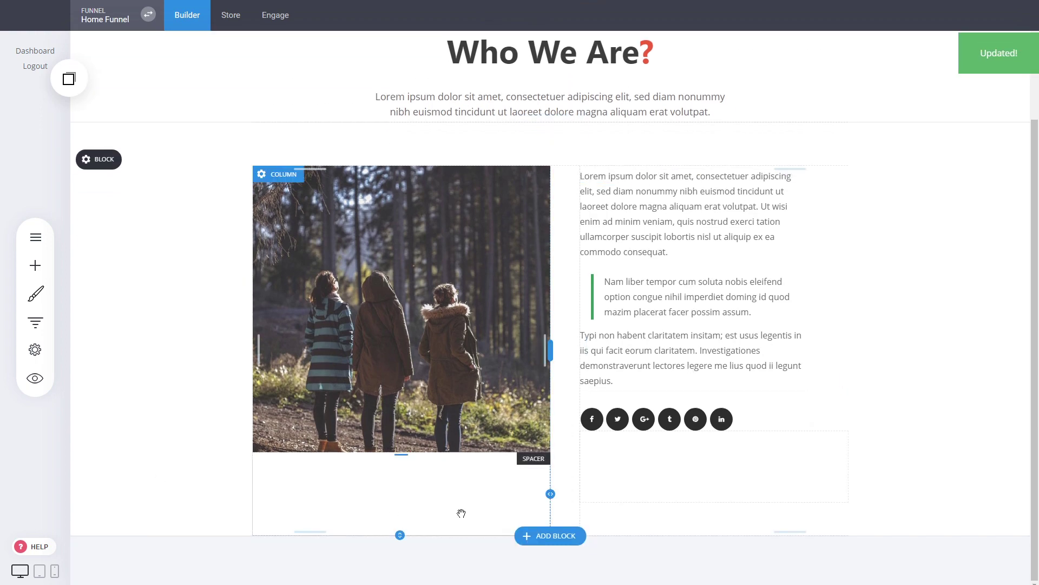
pyautogui.click(550, 536)
pyautogui.click(103, 275)
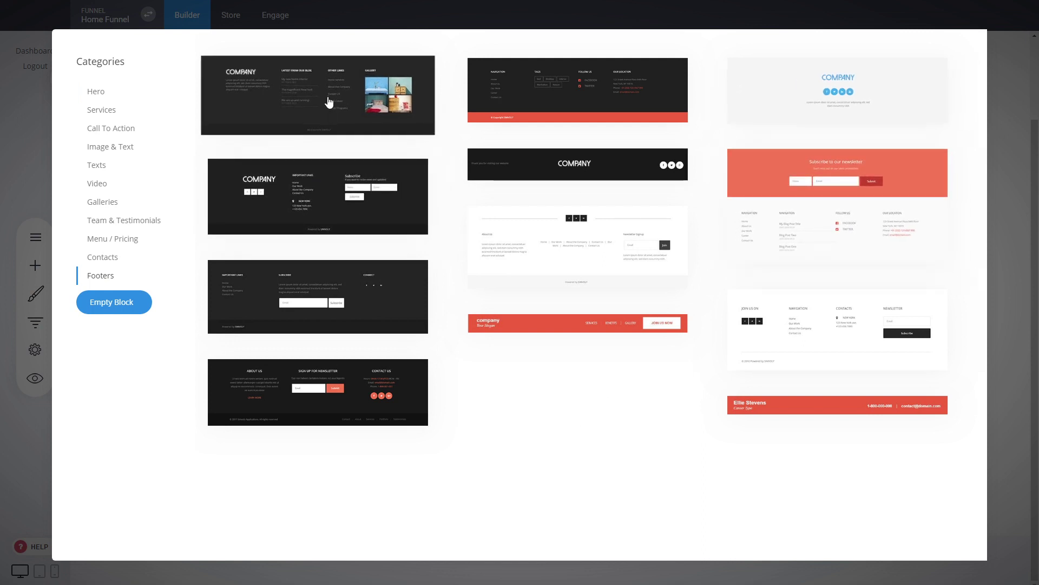
# - Add the dark newsletter footer and save its first column as global column footer-1
pyautogui.click(349, 209)
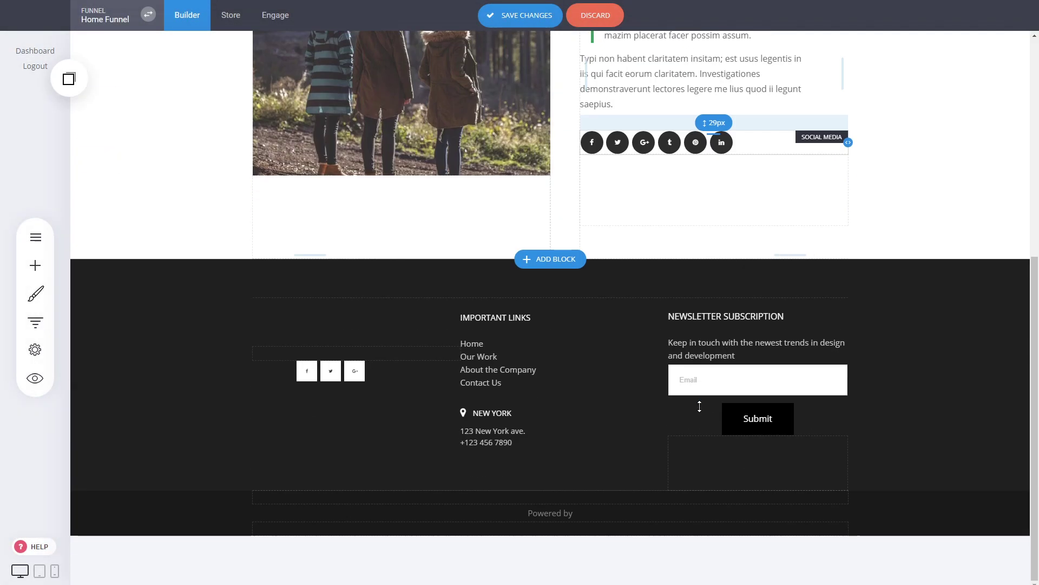
pyautogui.click(274, 305)
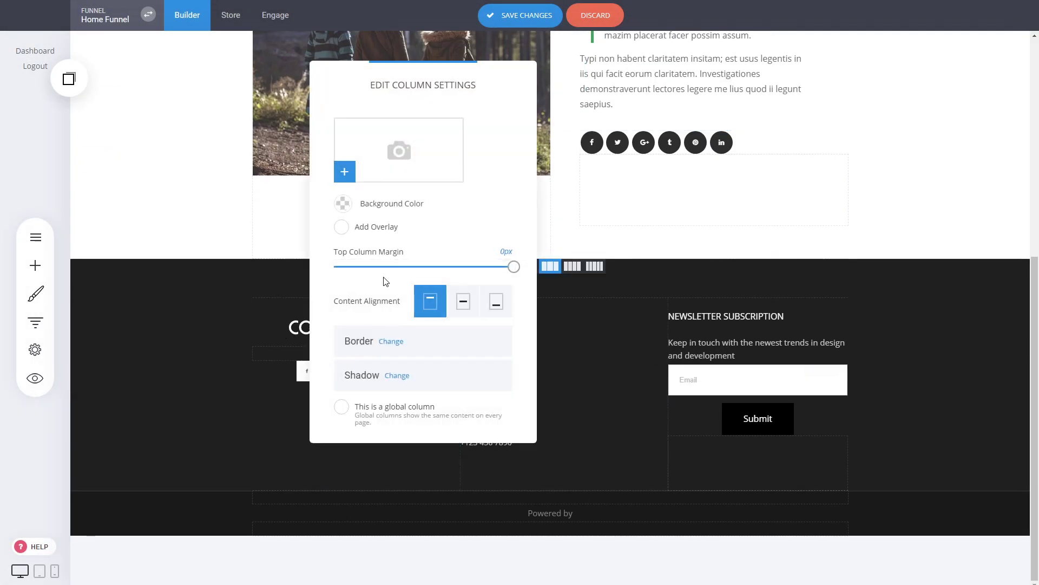
pyautogui.click(423, 414)
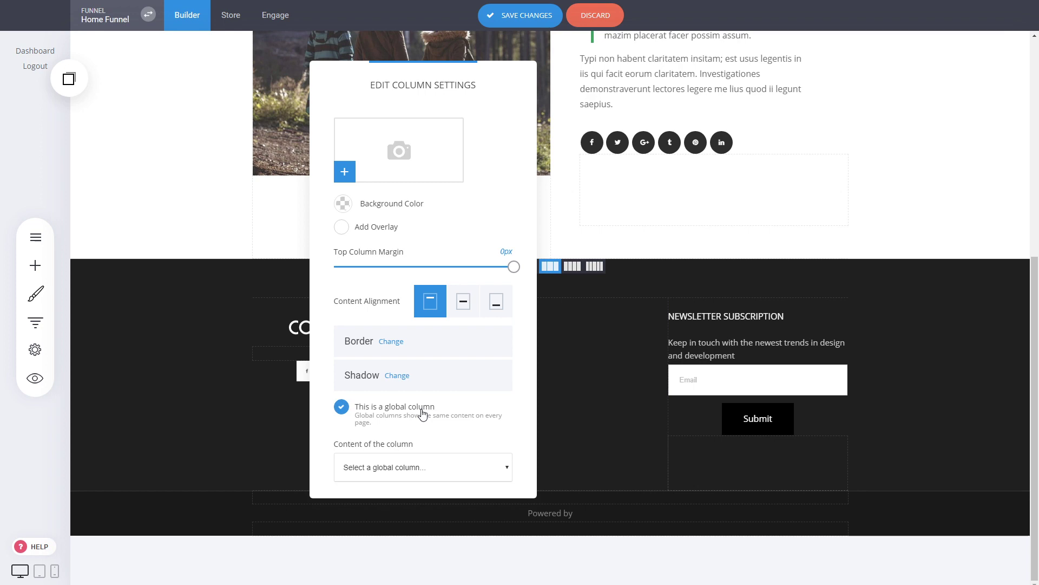
pyautogui.click(389, 489)
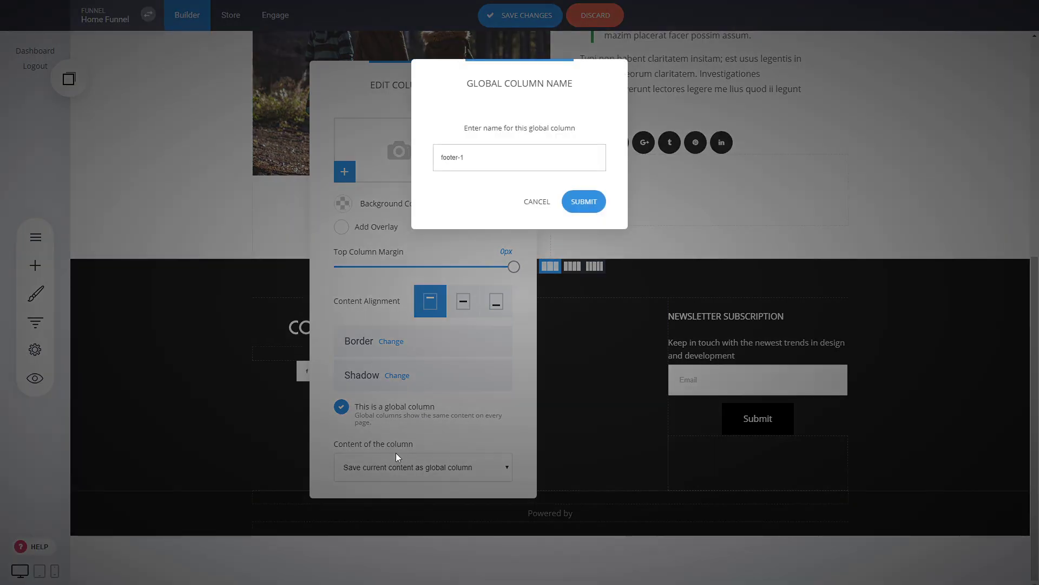
pyautogui.click(579, 208)
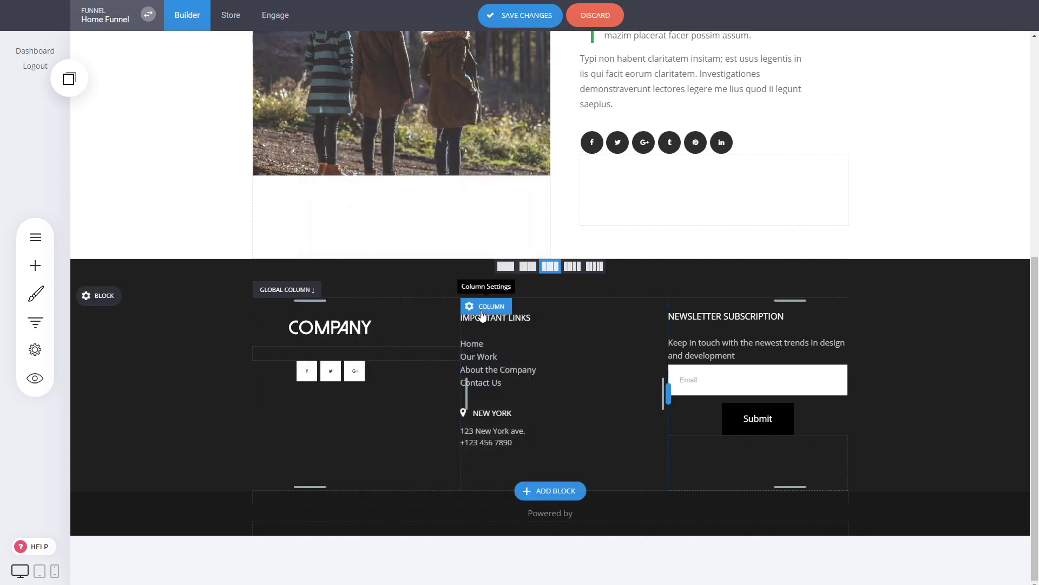
# - Save the middle footer column as global column footer-2
pyautogui.click(485, 304)
pyautogui.click(599, 418)
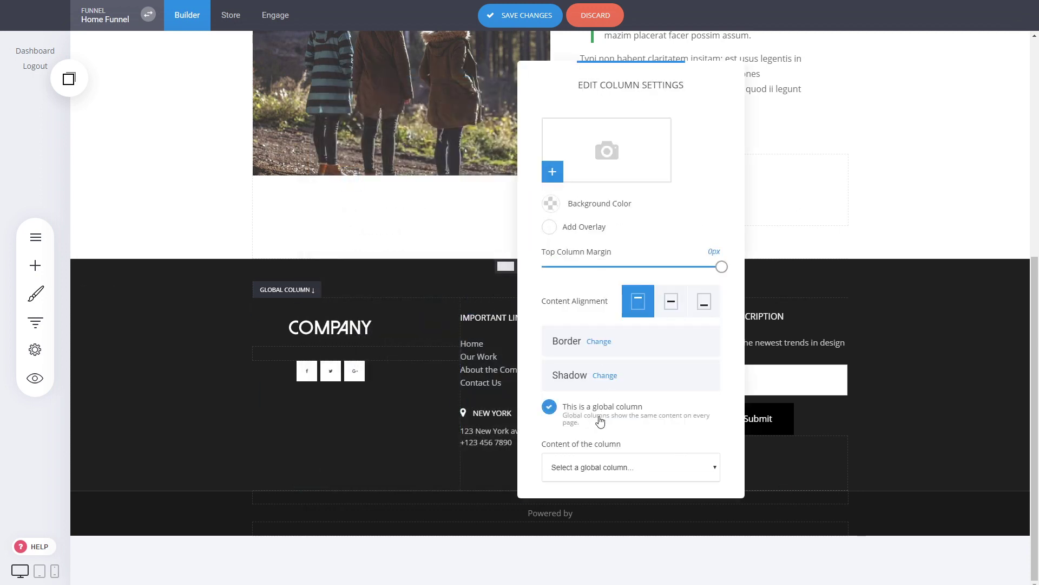
pyautogui.click(592, 491)
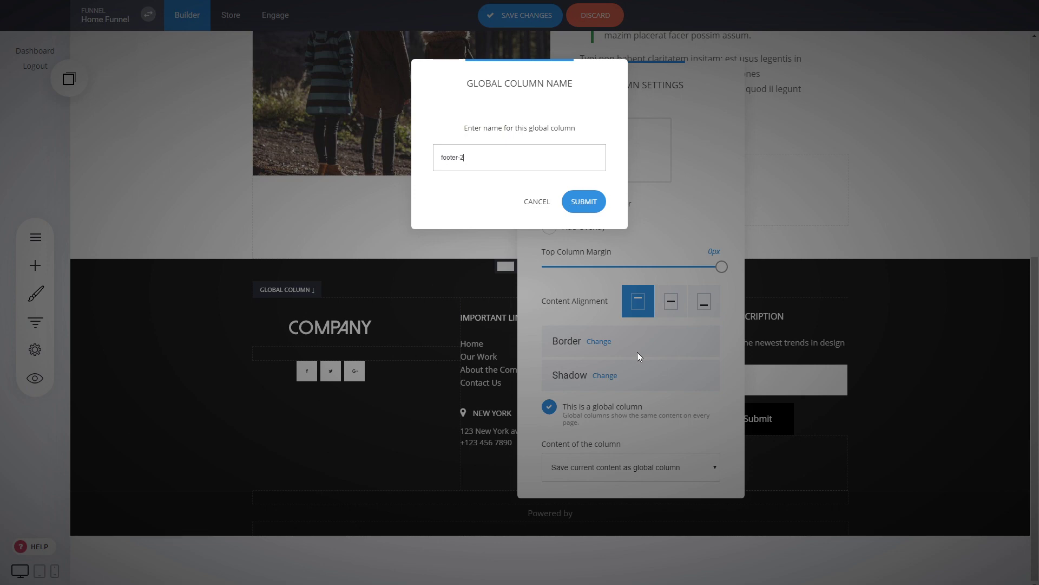
pyautogui.click(584, 201)
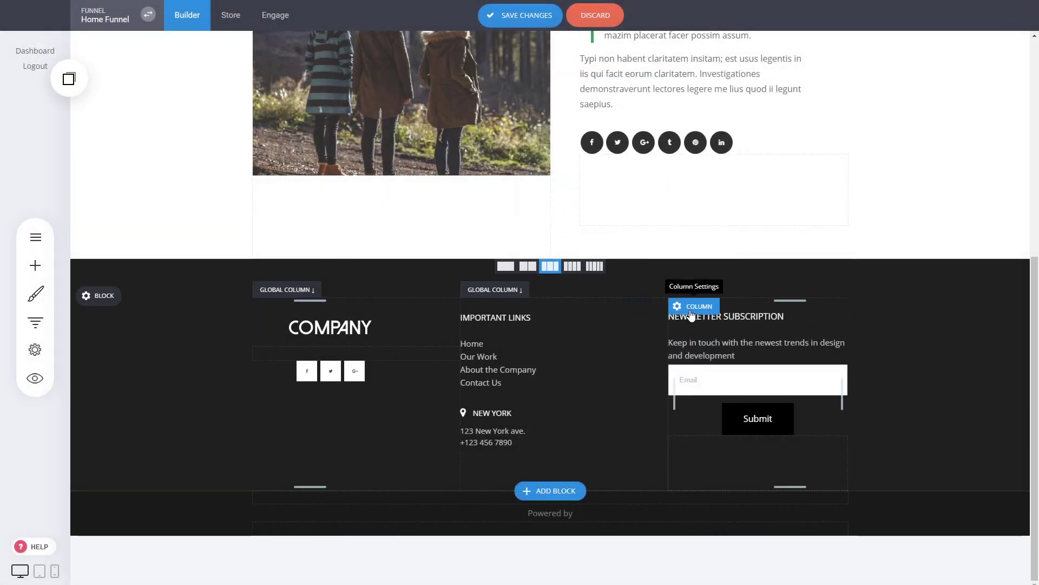
# - Save the newsletter column as global column footer-3 and save the page
pyautogui.click(692, 308)
pyautogui.click(808, 409)
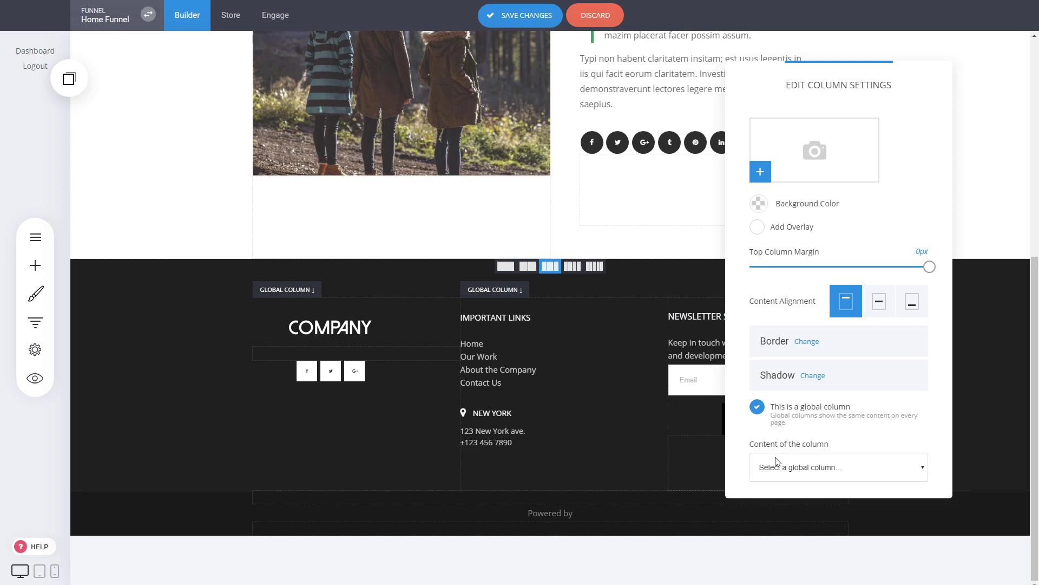
pyautogui.click(787, 488)
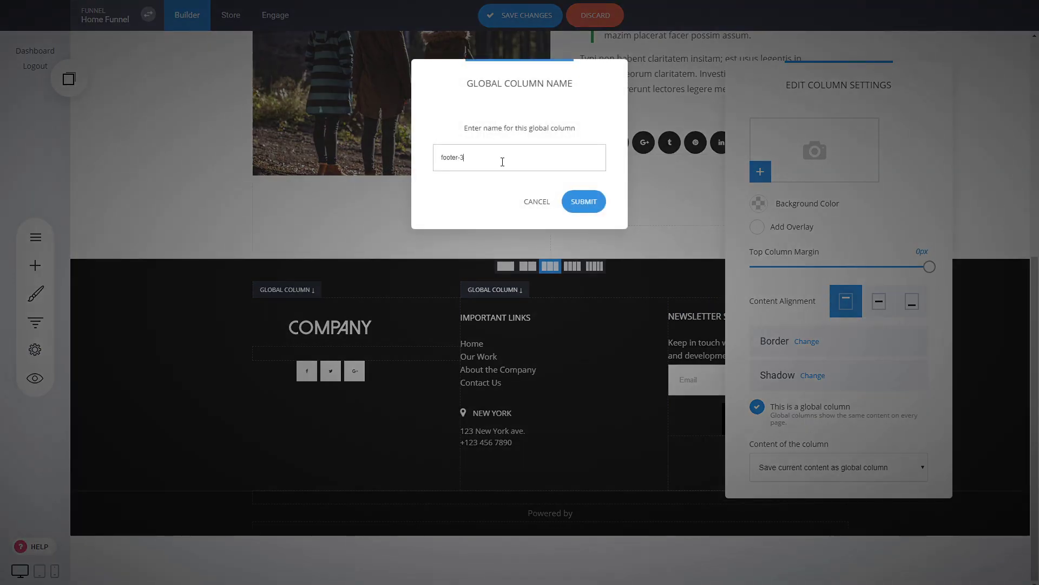
pyautogui.click(583, 199)
pyautogui.click(211, 308)
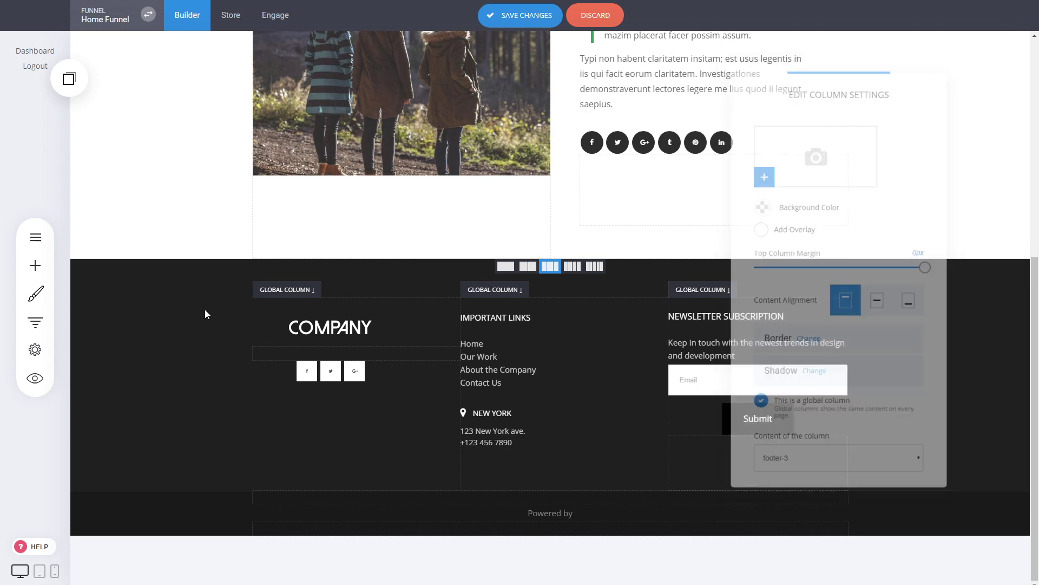
pyautogui.click(528, 24)
pyautogui.moveTo(102, 293)
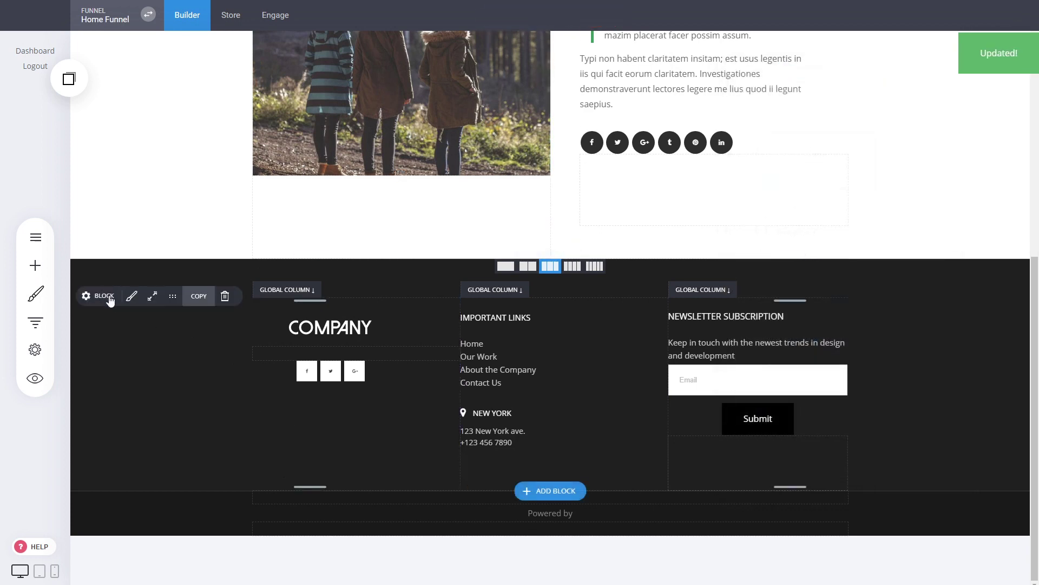
# - Add a Contact page to the funnel from a contact template
pyautogui.click(198, 296)
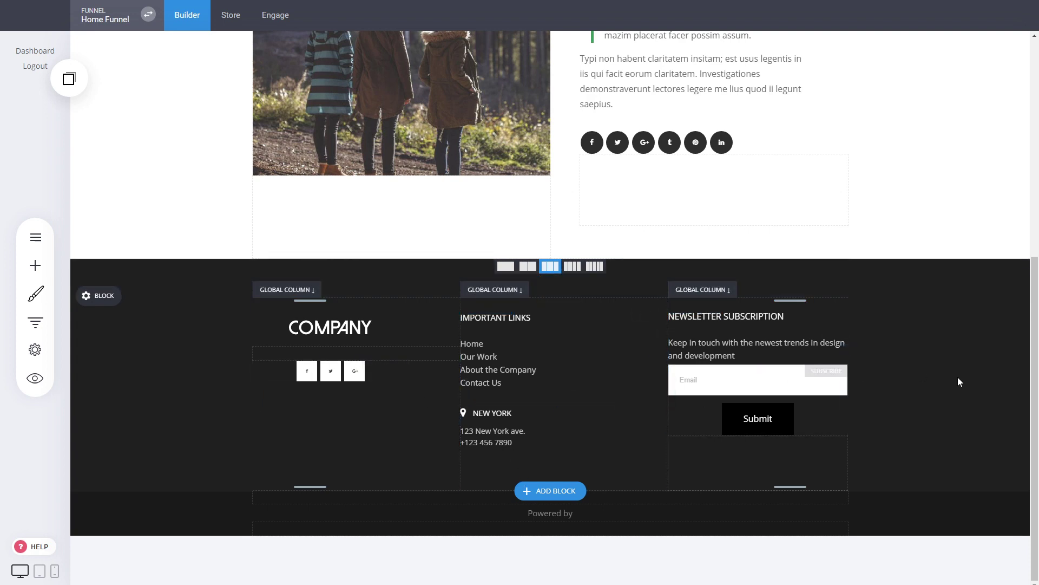
pyautogui.scroll(7, 924, 413)
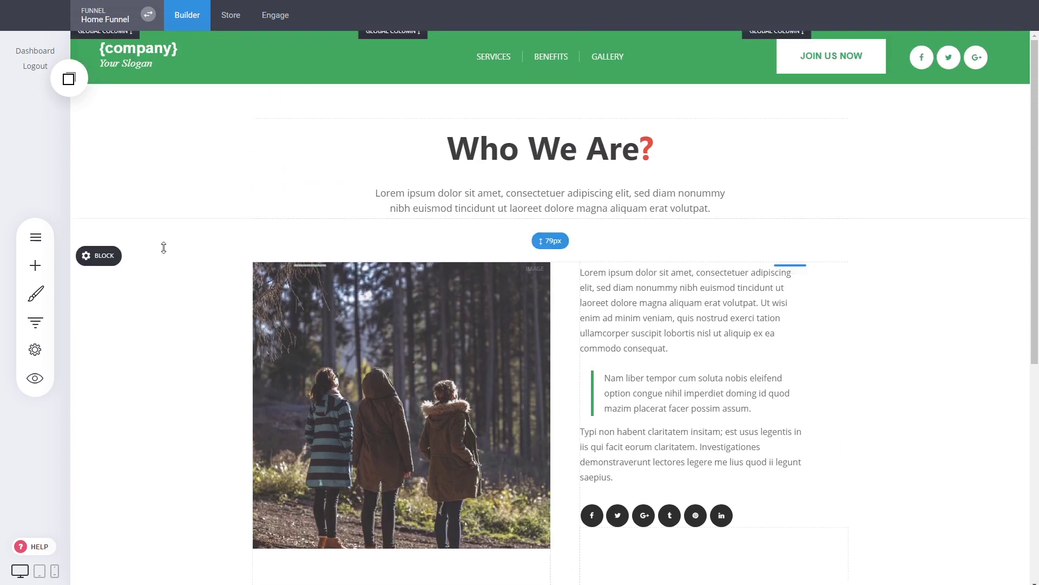
pyautogui.click(45, 327)
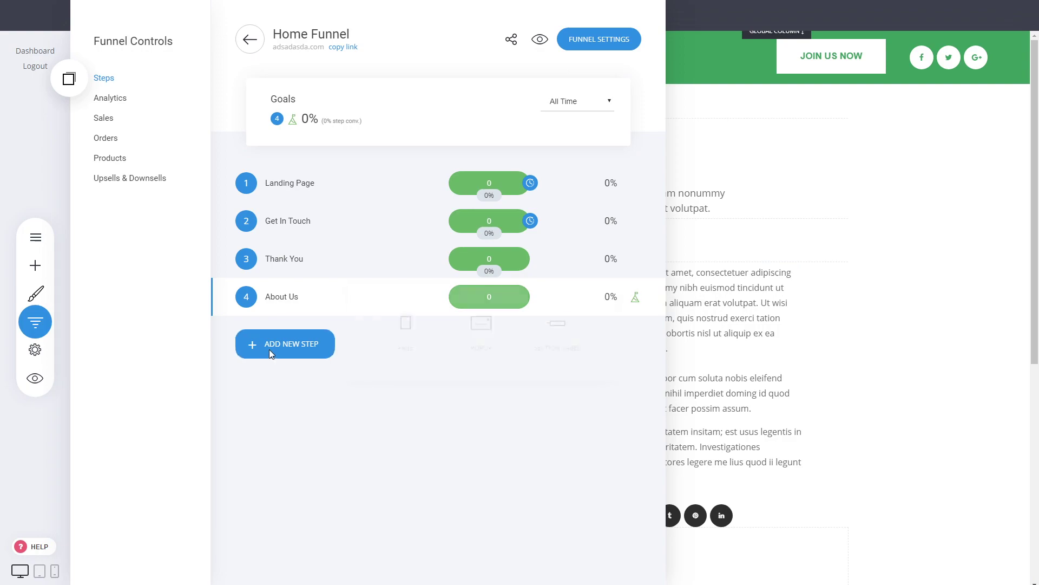
pyautogui.click(268, 349)
pyautogui.click(397, 341)
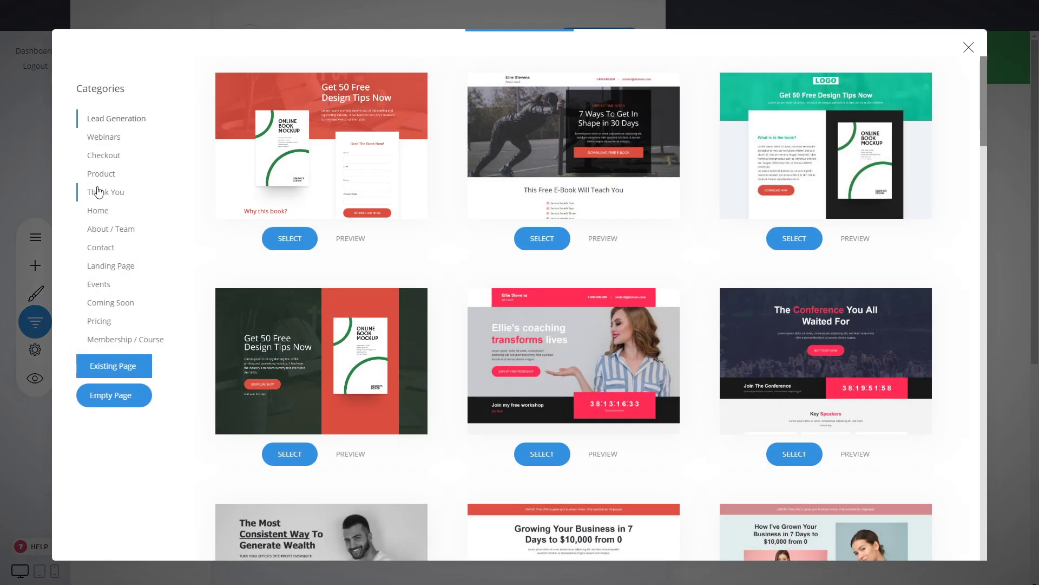
pyautogui.click(103, 247)
pyautogui.click(542, 353)
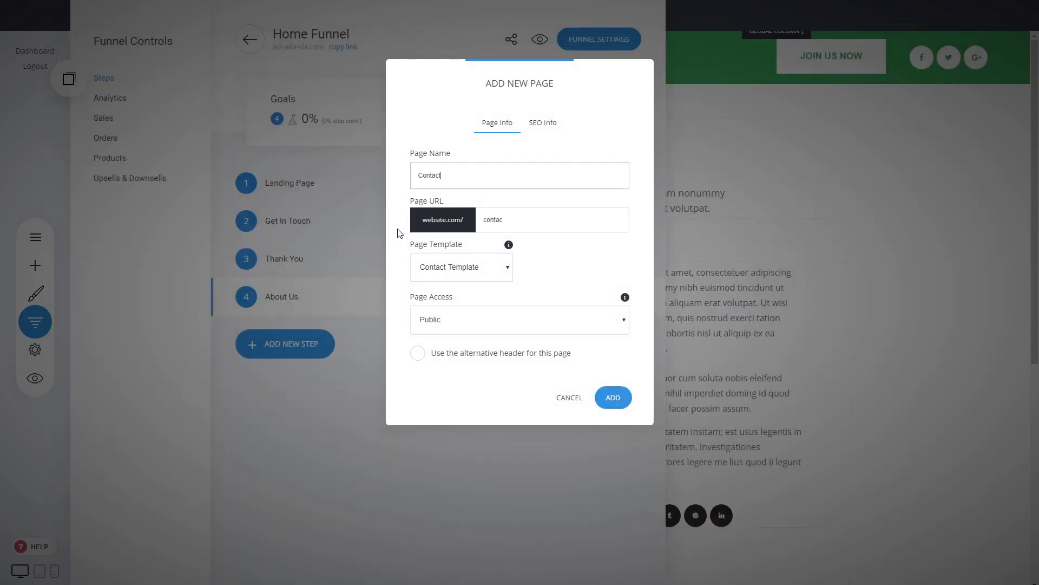
pyautogui.click(619, 401)
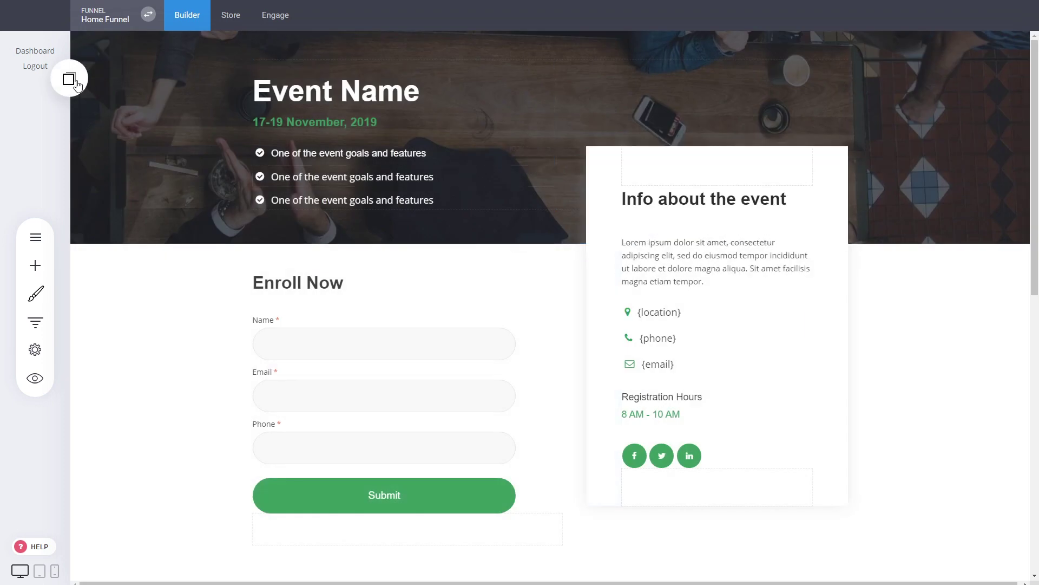
# - Place the copied green header at the top and the copied dark footer below the gallery
pyautogui.click(69, 78)
pyautogui.moveTo(122, 148); pyautogui.dragTo(428, 65)
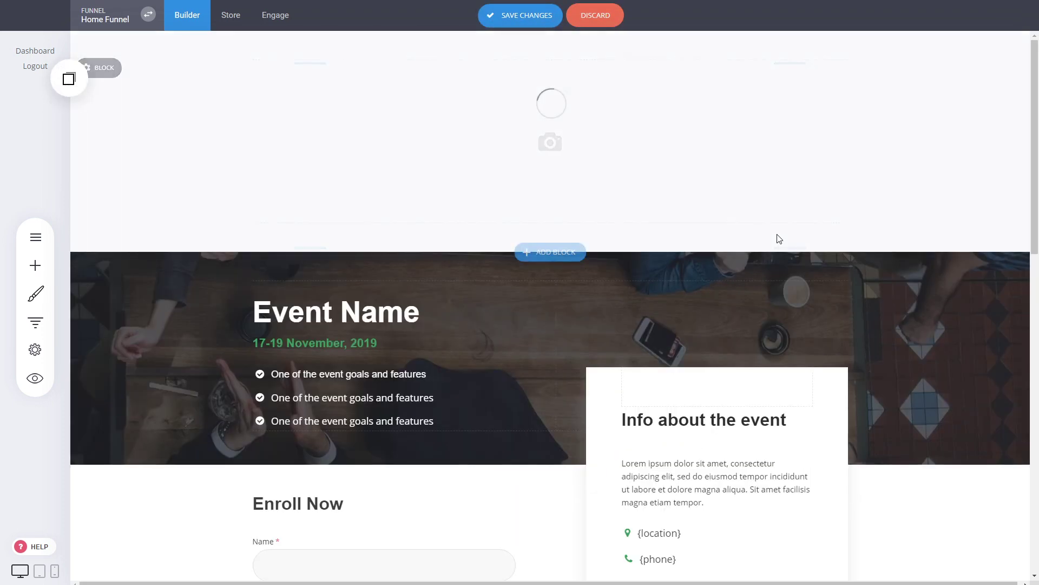
pyautogui.scroll(-20, 235, 162)
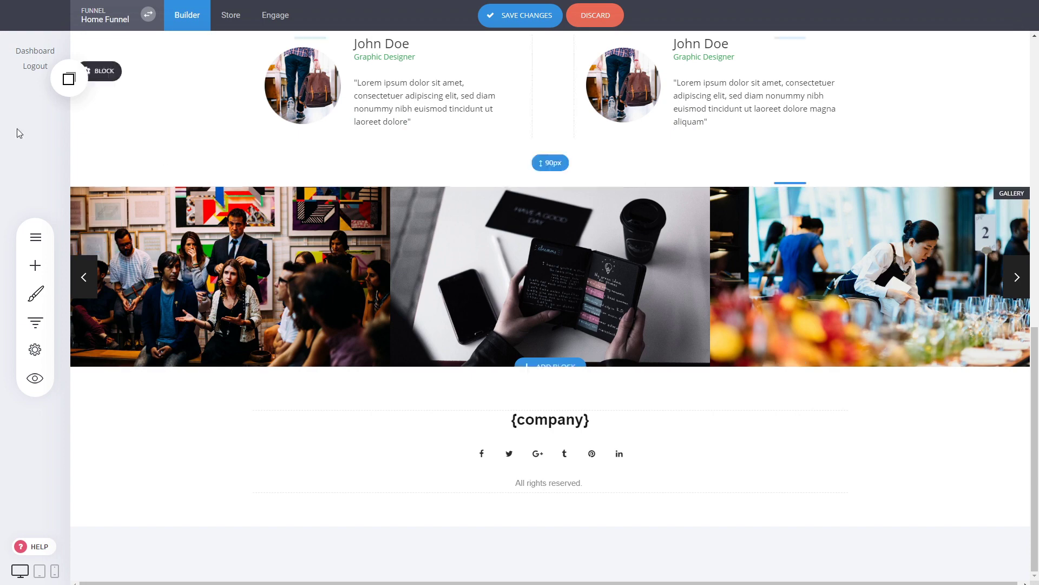
pyautogui.click(67, 75)
pyautogui.moveTo(104, 137); pyautogui.dragTo(543, 371)
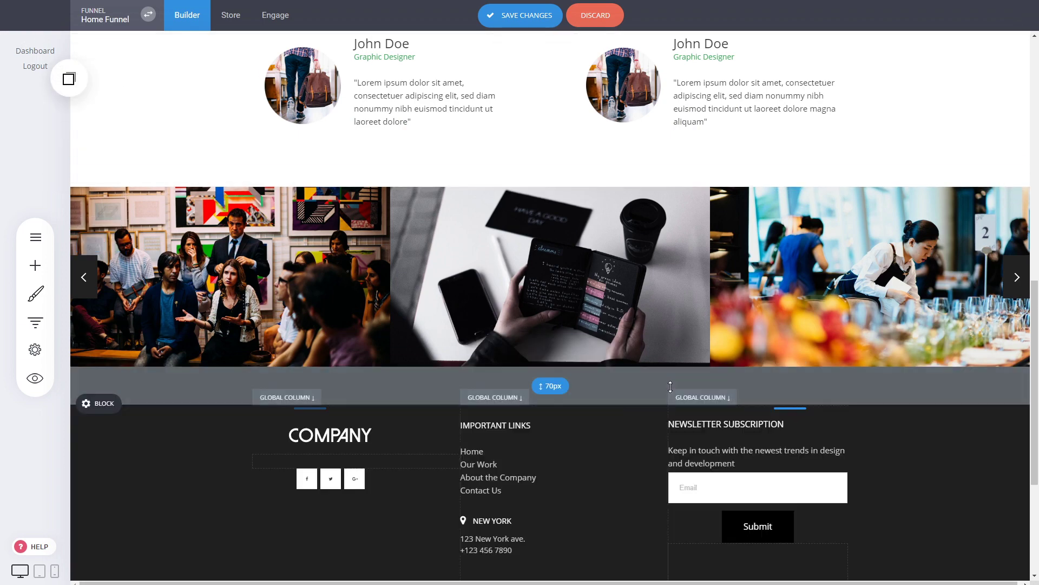
# - Delete the old light {company} footer block
pyautogui.scroll(-4, 563, 379)
pyautogui.moveTo(149, 411)
pyautogui.click(225, 404)
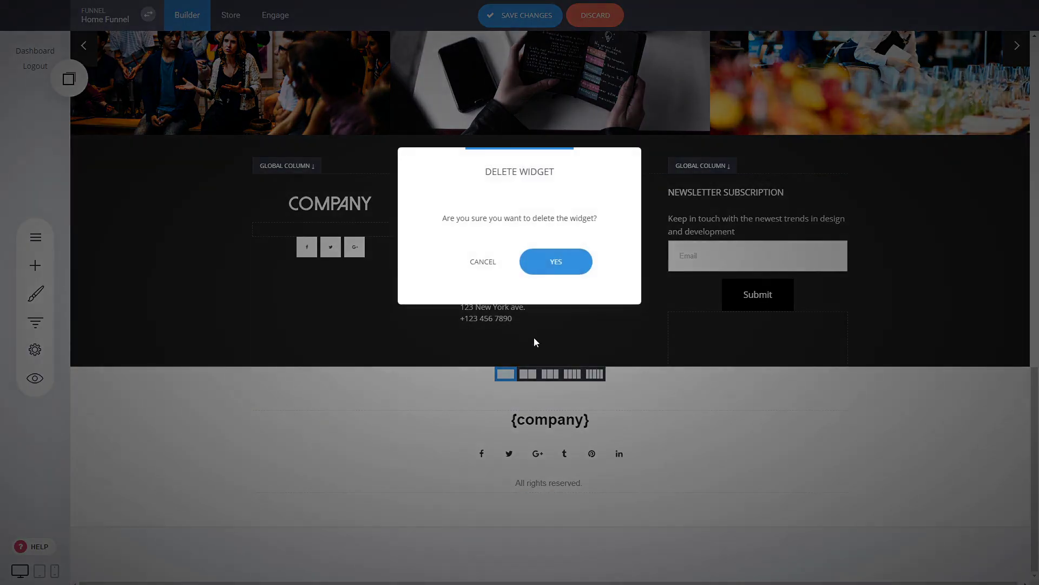
pyautogui.click(550, 262)
pyautogui.scroll(3, 492, 387)
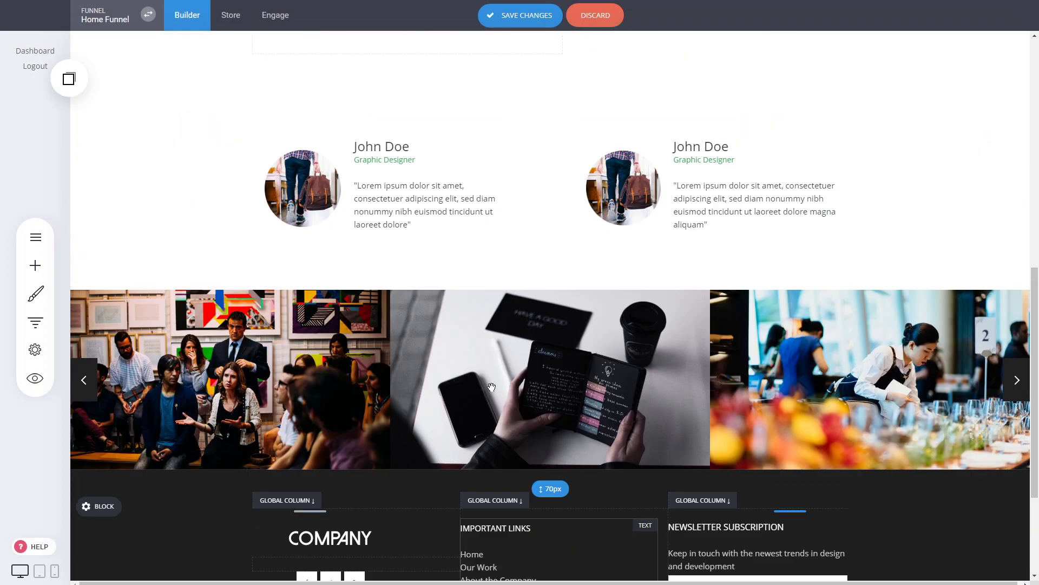
pyautogui.scroll(10, 491, 386)
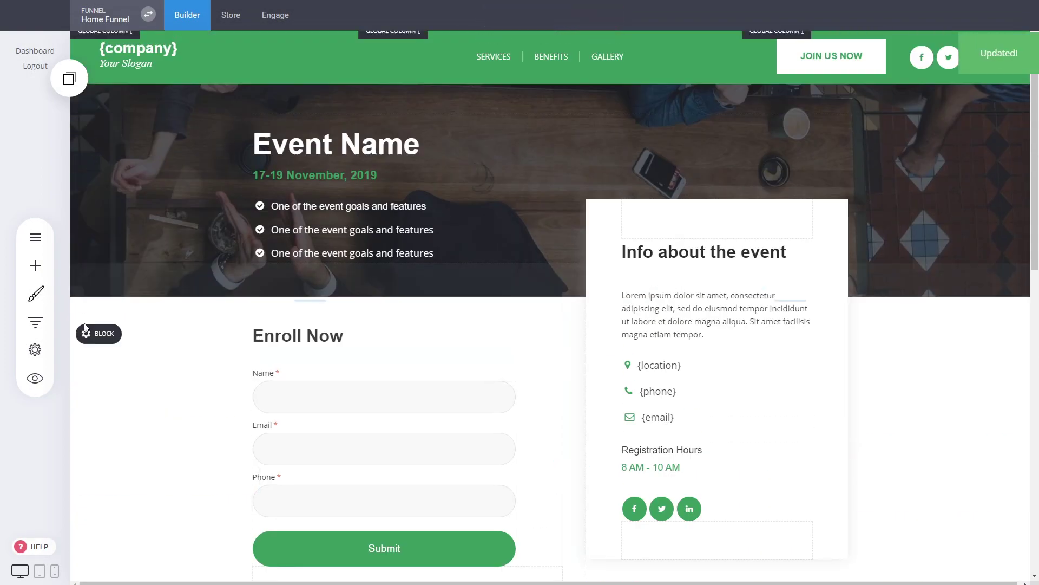
# - Add a 'Contact Section' label and group the Contact and Thank You steps under it
pyautogui.click(34, 321)
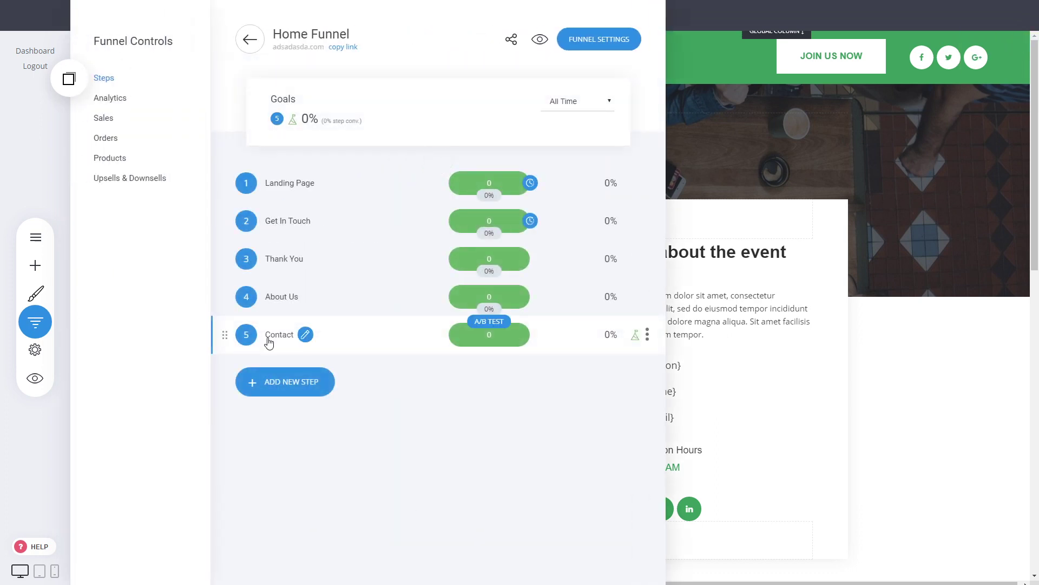
pyautogui.click(328, 394)
pyautogui.click(567, 383)
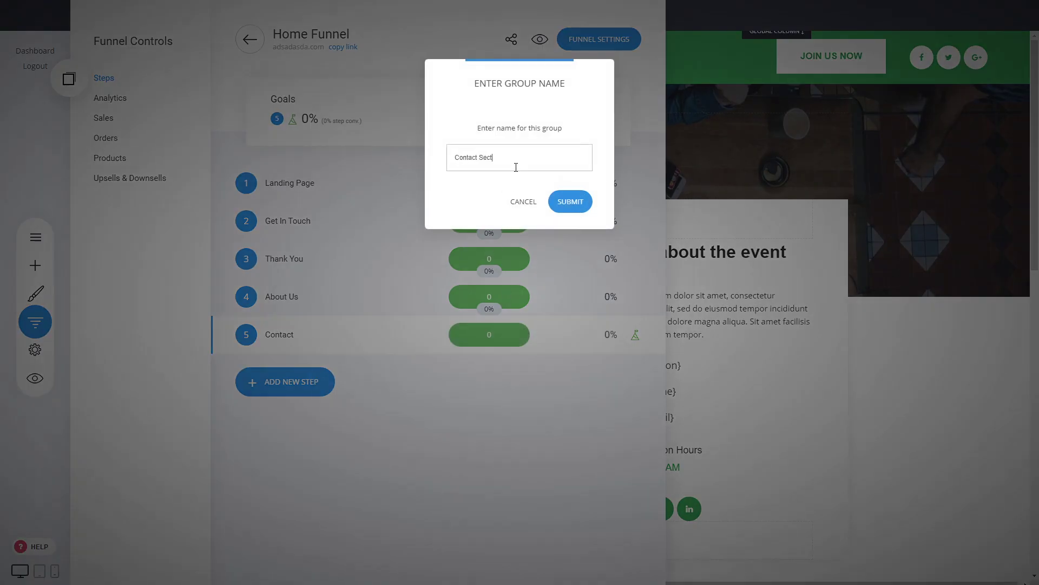
pyautogui.click(561, 202)
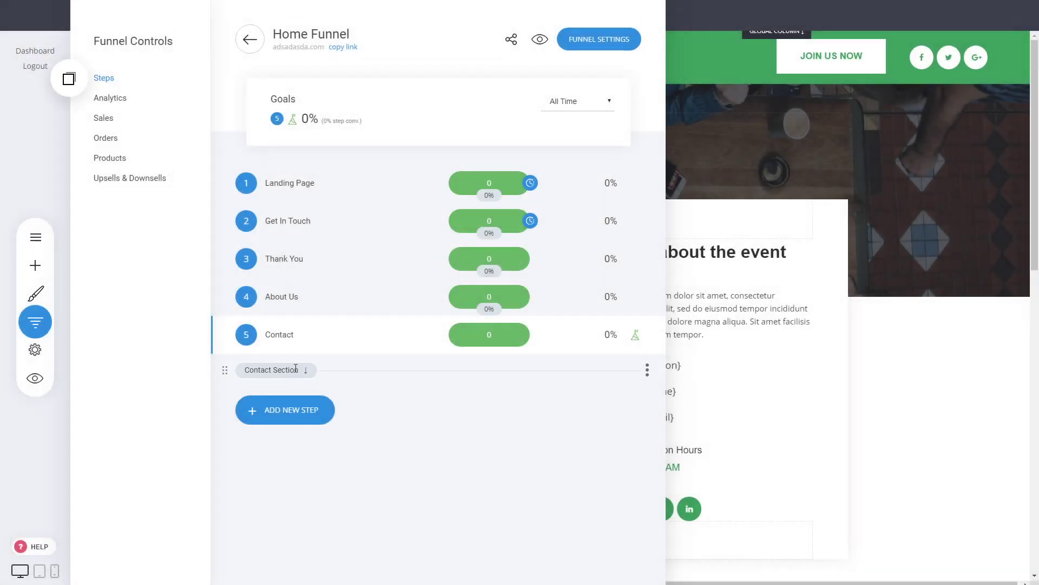
pyautogui.moveTo(226, 371)
pyautogui.mouseDown()
pyautogui.moveTo(223, 333)
pyautogui.moveTo(233, 372)
pyautogui.mouseUp()
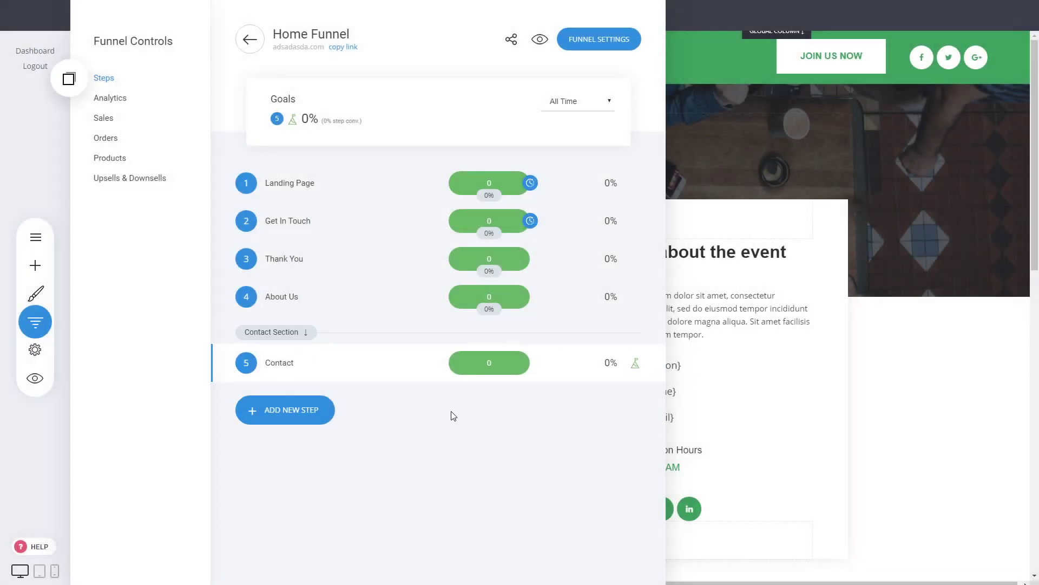
pyautogui.moveTo(225, 259); pyautogui.dragTo(230, 367)
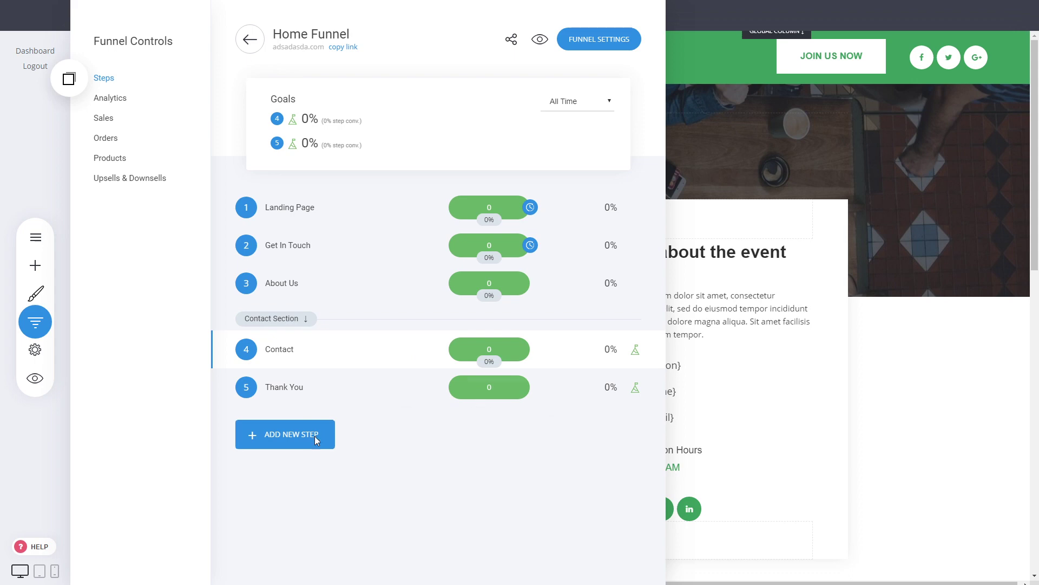
# - Add an 'Event Section' label below the contact steps
pyautogui.moveTo(317, 440)
pyautogui.click(581, 456)
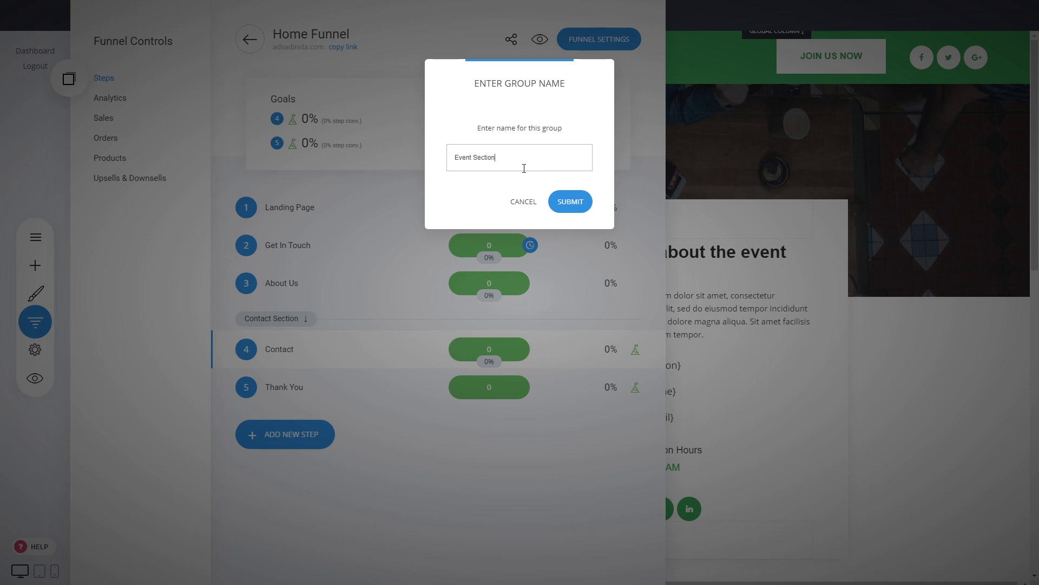
pyautogui.click(561, 201)
# - Create the 'Event' page from the Events video template
pyautogui.click(325, 464)
pyautogui.click(402, 466)
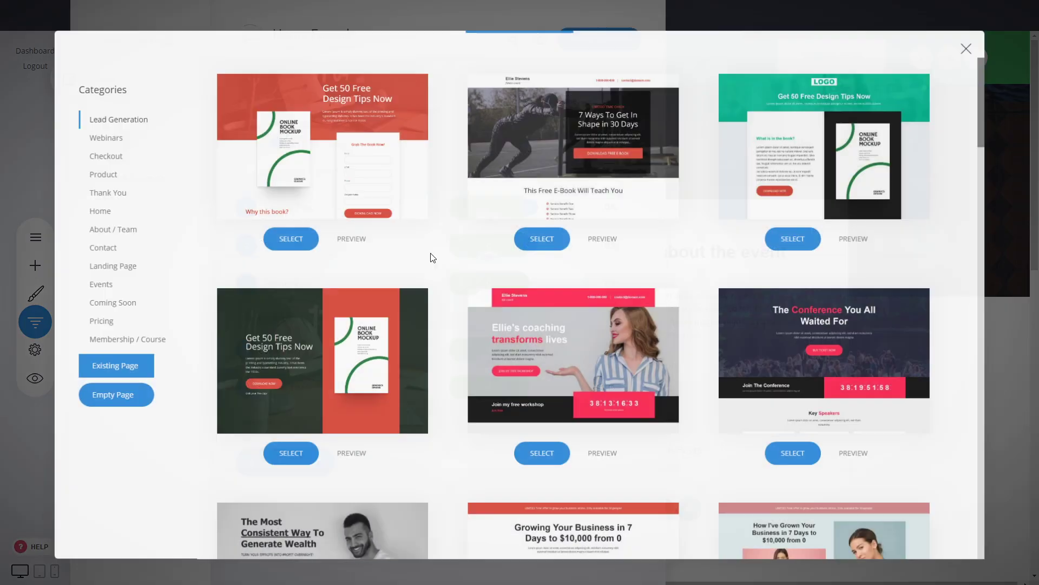
pyautogui.click(103, 284)
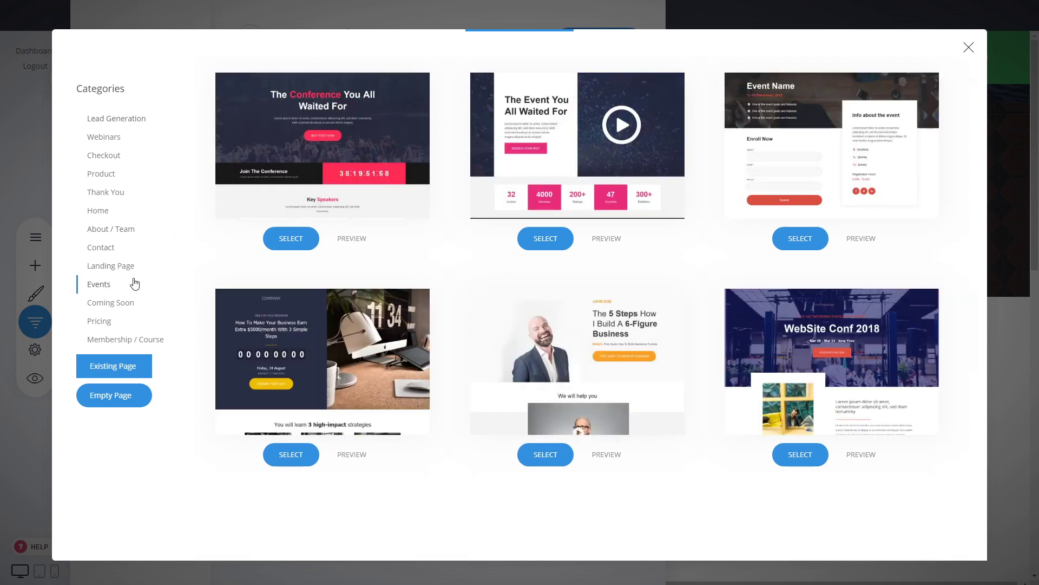
pyautogui.click(547, 162)
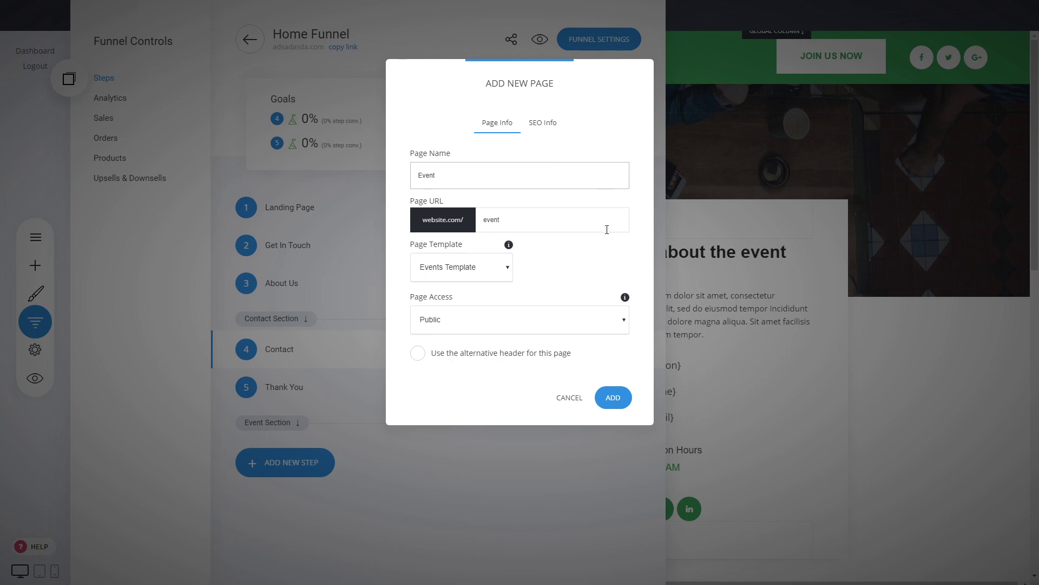
pyautogui.click(613, 398)
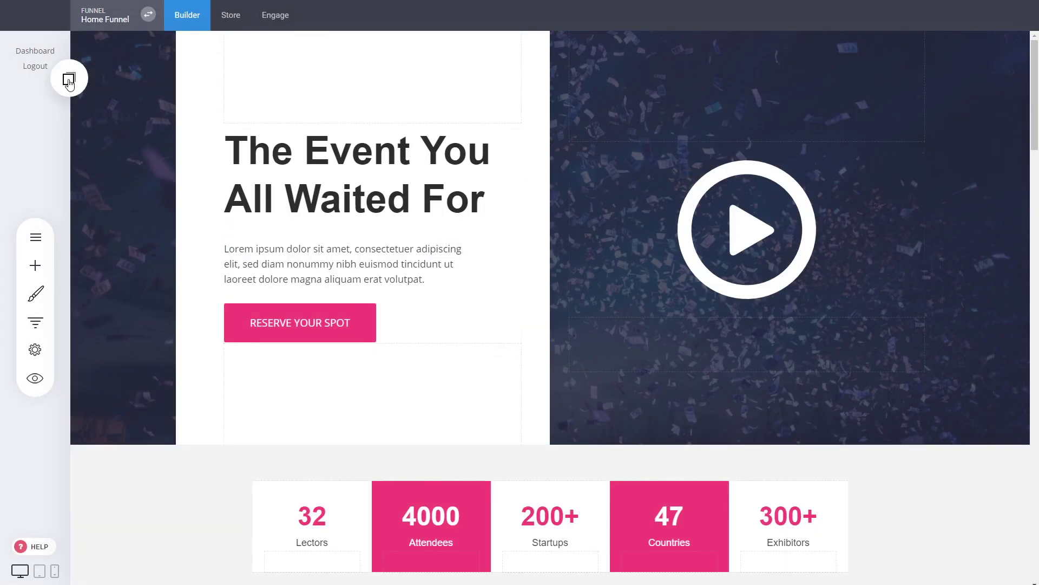
# - Put the green header atop the Event page, turn RESERVE YOUR SPOT green, and save
pyautogui.click(72, 79)
pyautogui.moveTo(101, 131); pyautogui.dragTo(355, 79)
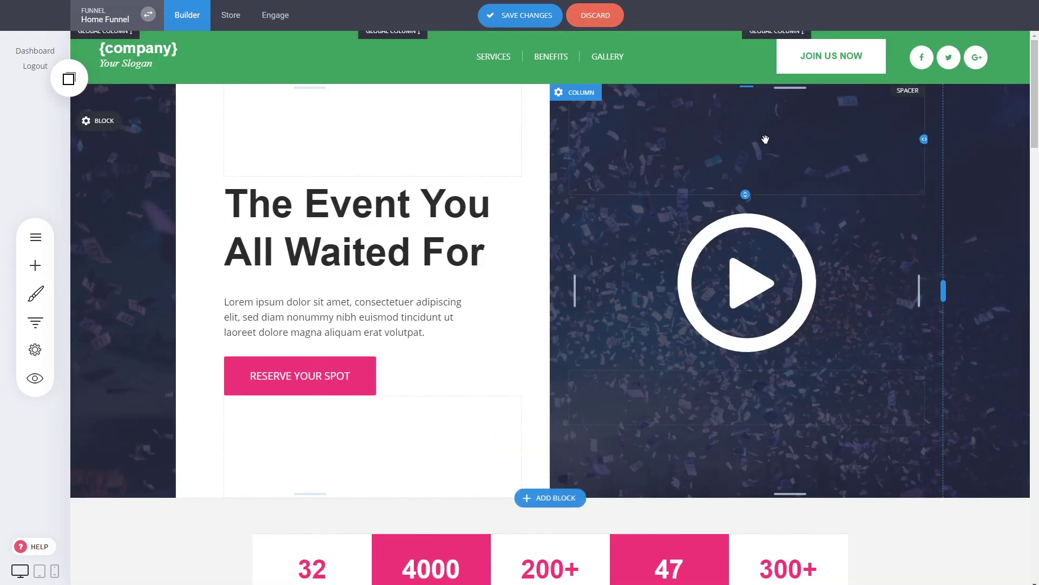
pyautogui.moveTo(379, 376)
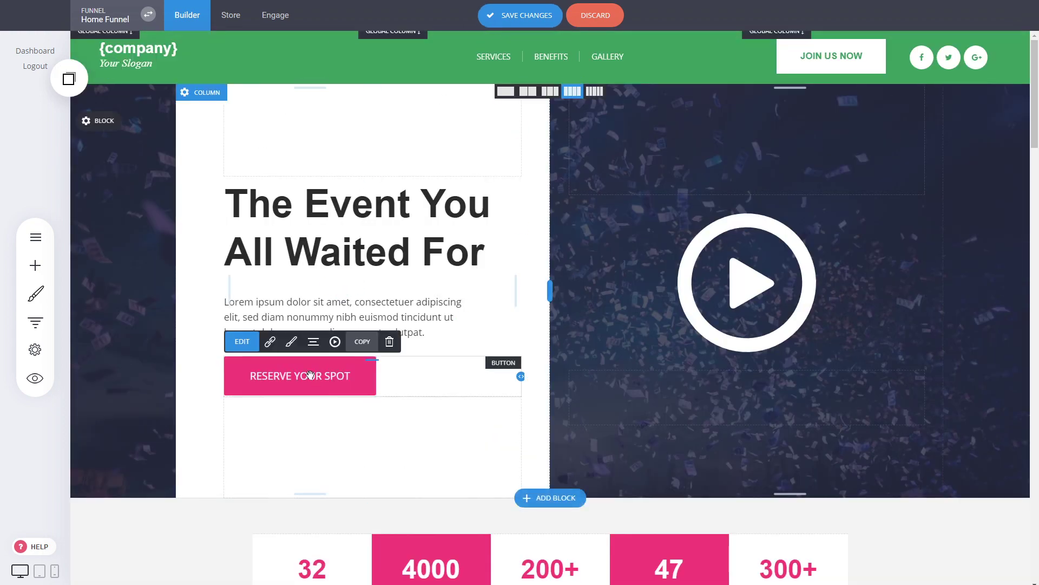
pyautogui.click(291, 342)
pyautogui.click(561, 293)
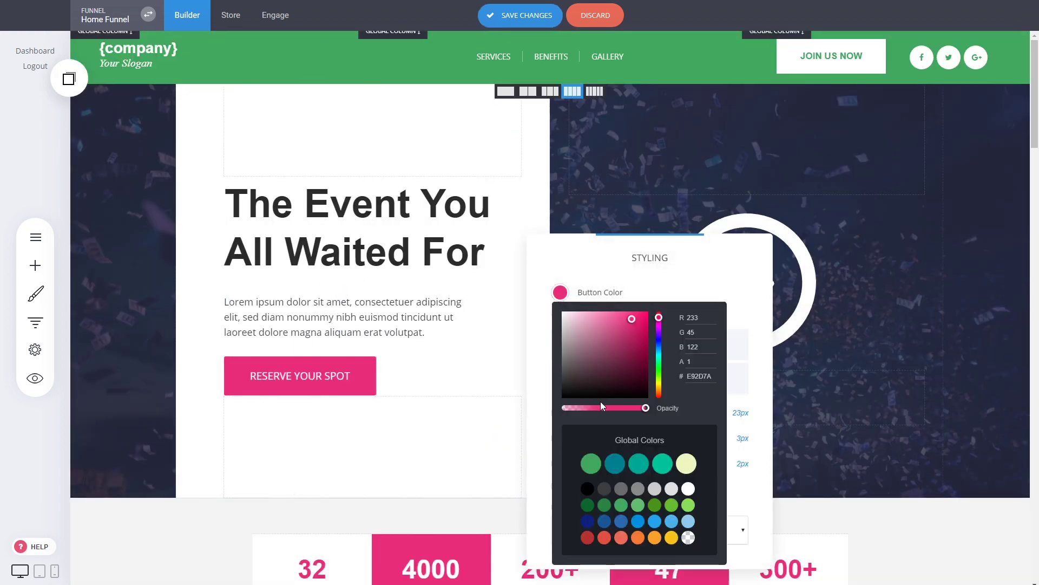
pyautogui.click(592, 460)
pyautogui.click(622, 355)
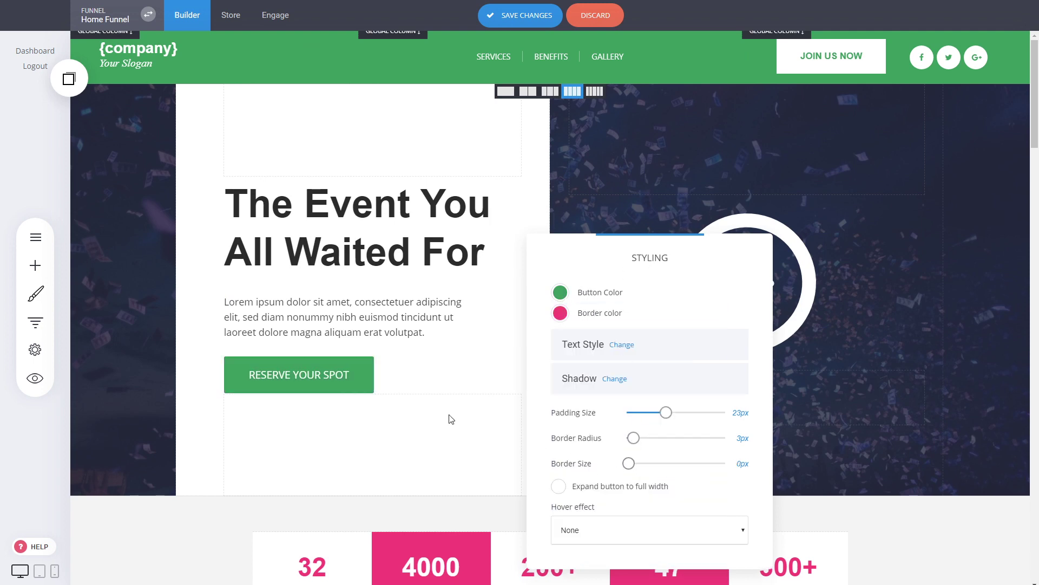
pyautogui.click(450, 417)
pyautogui.click(520, 15)
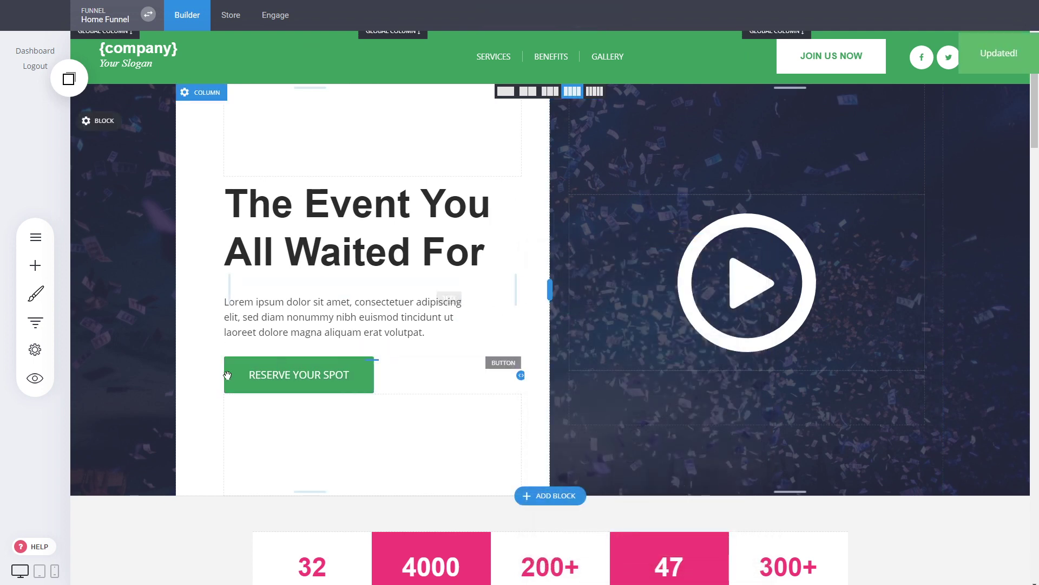
pyautogui.click(43, 320)
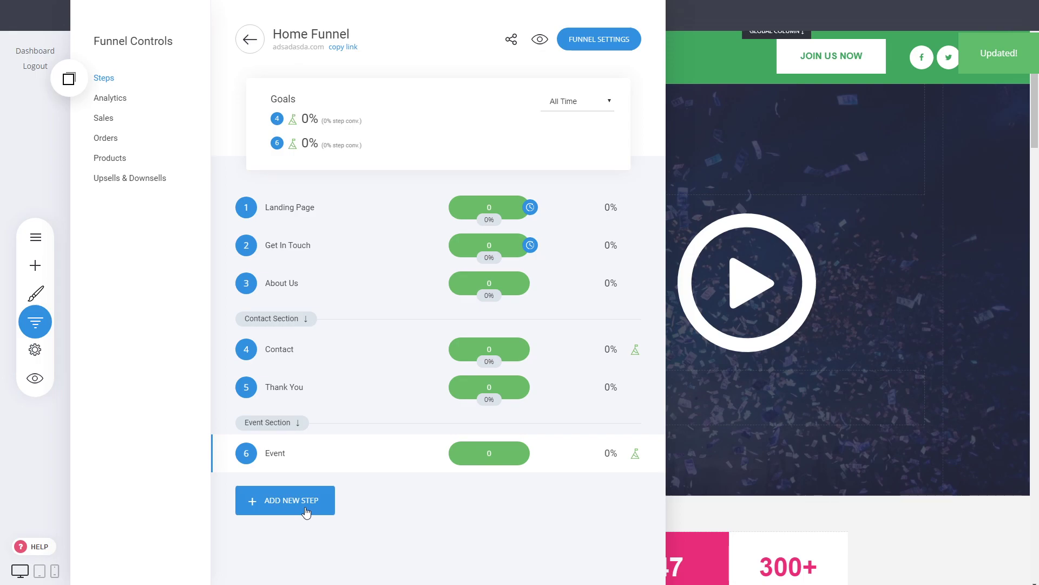
# - Add an 'Event Purchase' page from the Sell More With A Funnel checkout template
pyautogui.click(306, 503)
pyautogui.click(399, 484)
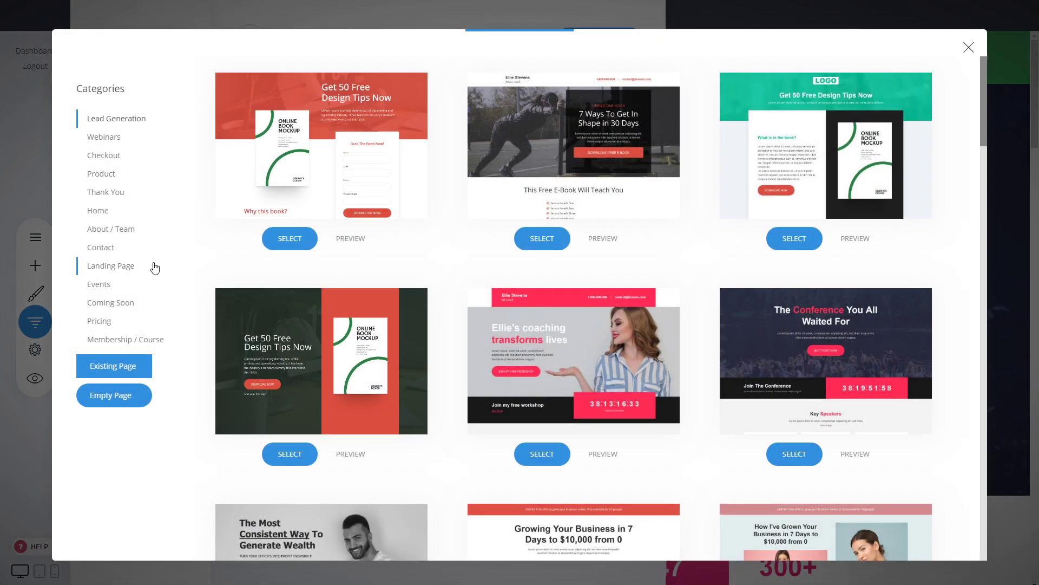
pyautogui.click(112, 163)
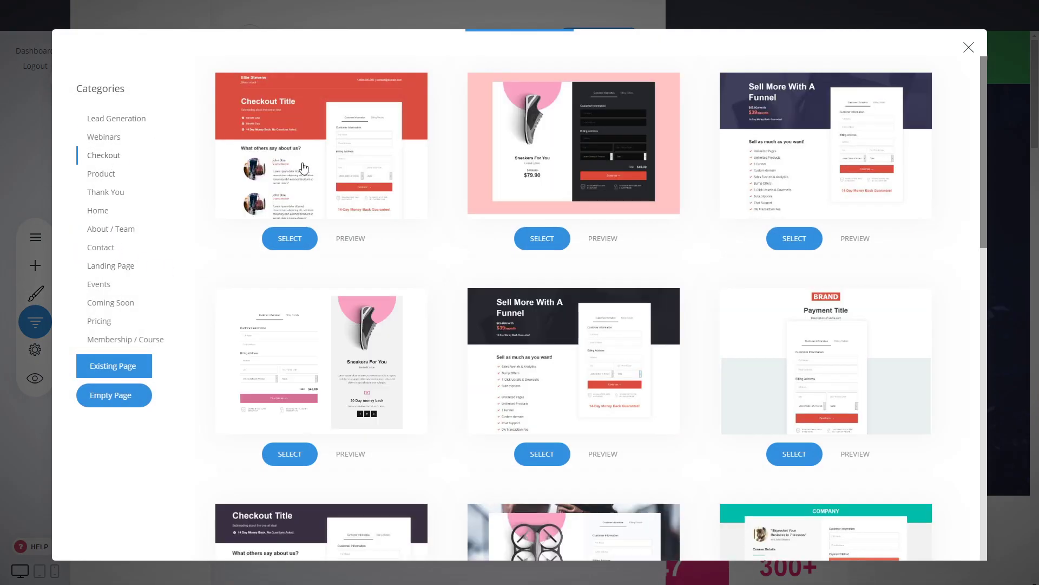
pyautogui.scroll(-4, 448, 279)
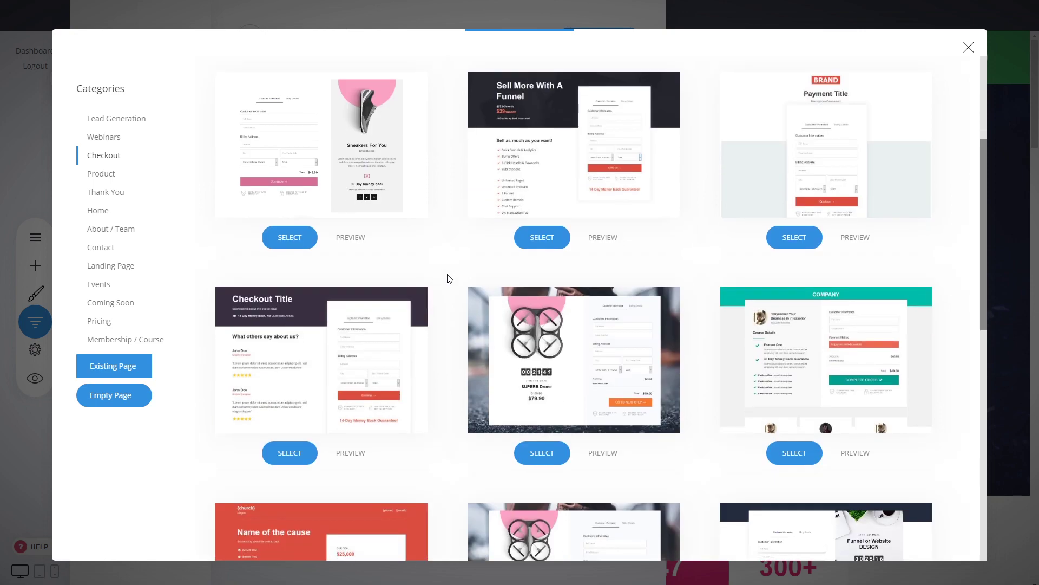
pyautogui.scroll(-8, 447, 279)
pyautogui.scroll(12, 447, 279)
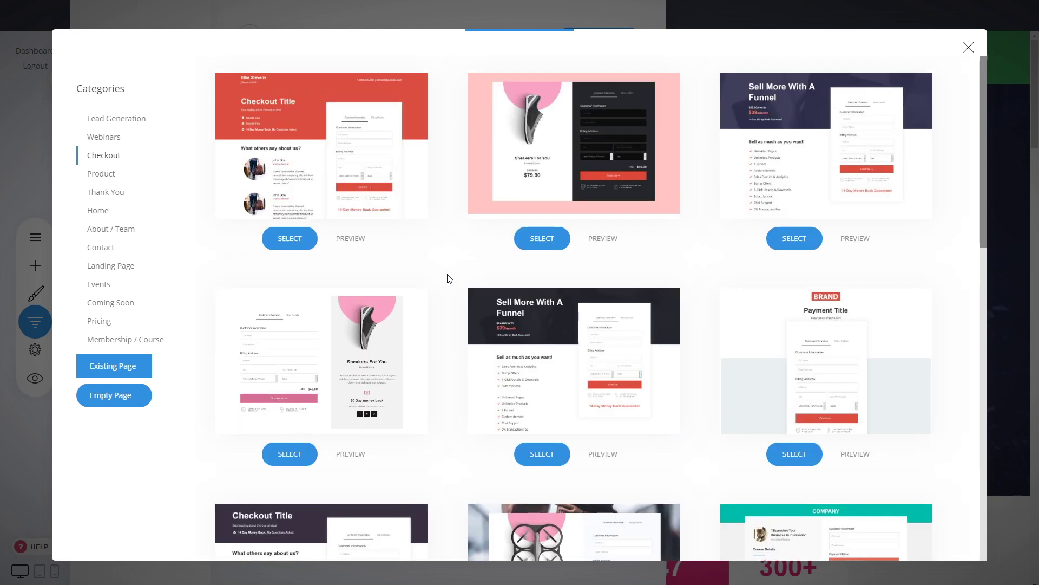
pyautogui.click(793, 238)
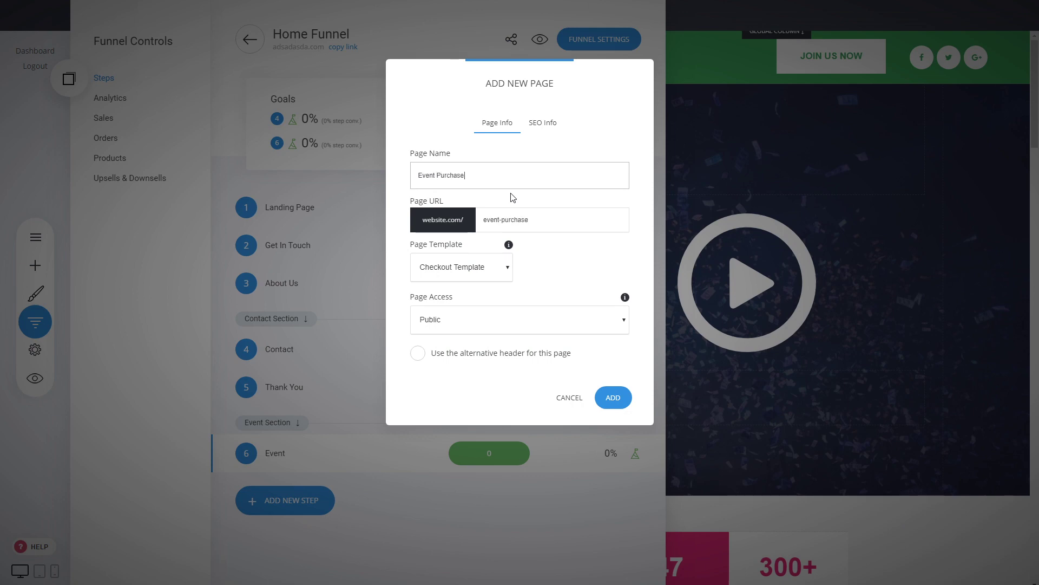
pyautogui.click(606, 401)
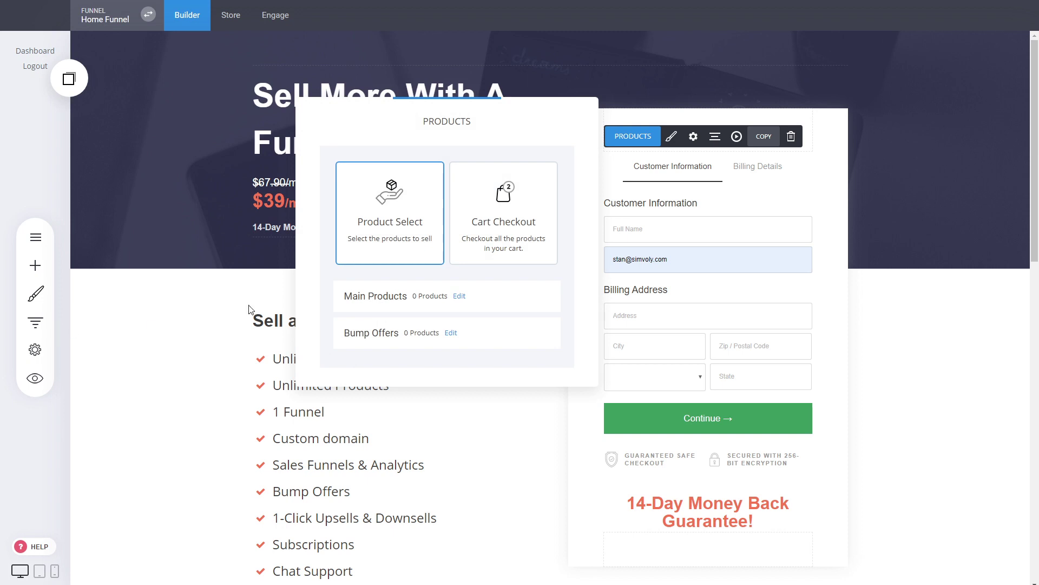
pyautogui.click(35, 322)
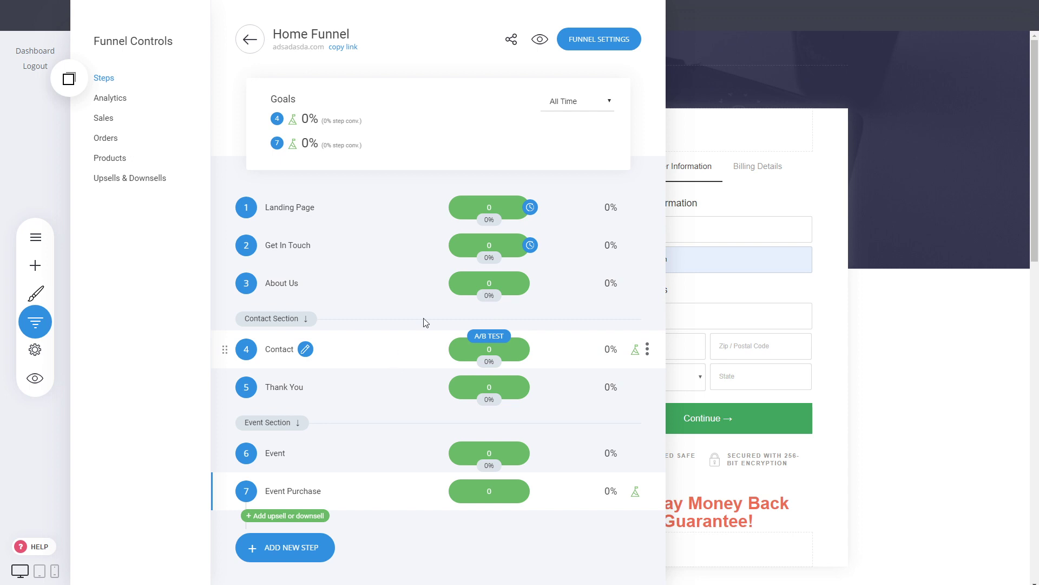
# - Split-test the Landing Page step with a duplicated page variant
pyautogui.click(492, 195)
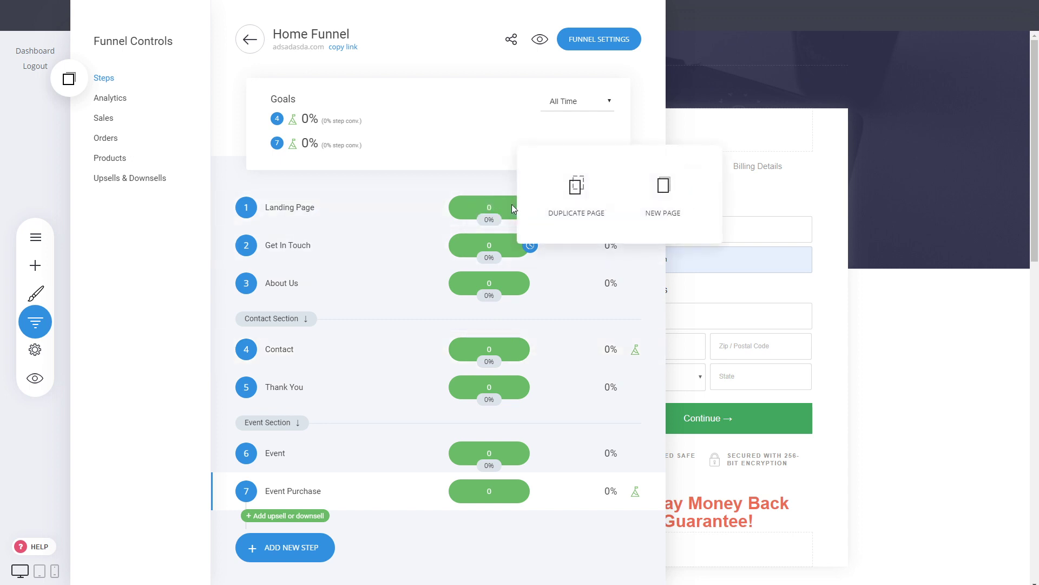
pyautogui.click(578, 202)
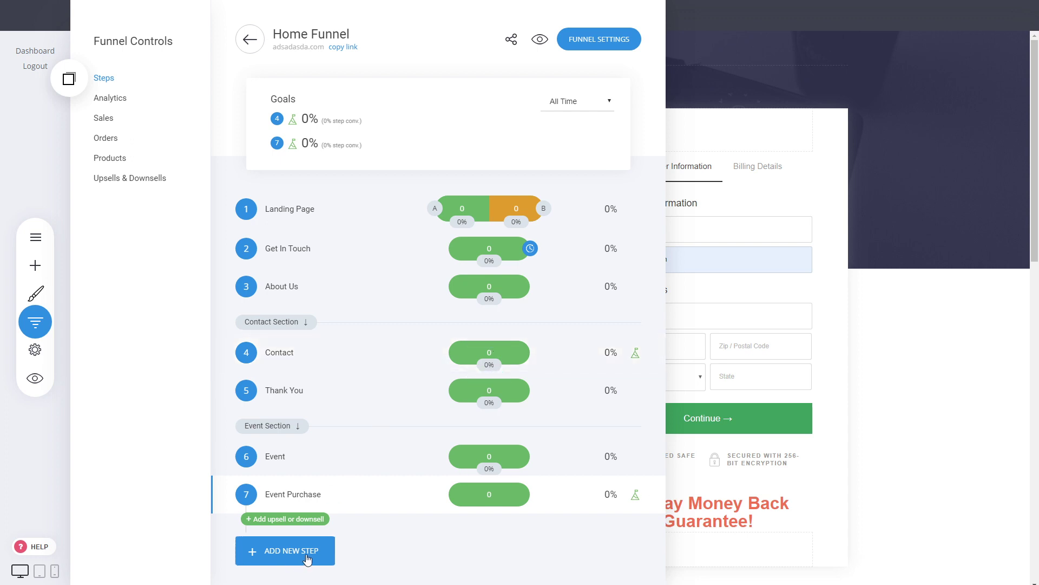
pyautogui.click(271, 551)
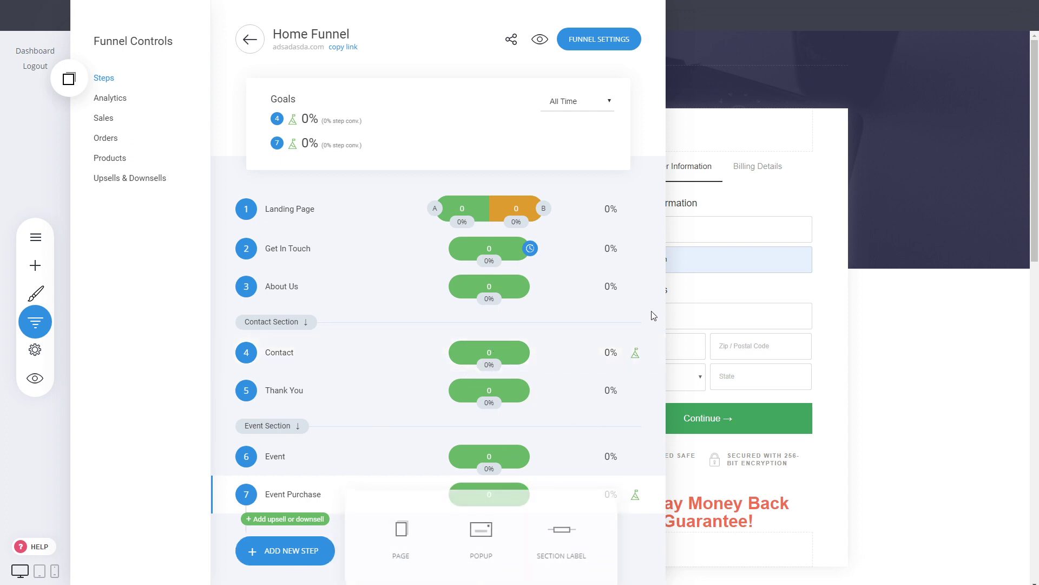
pyautogui.click(899, 312)
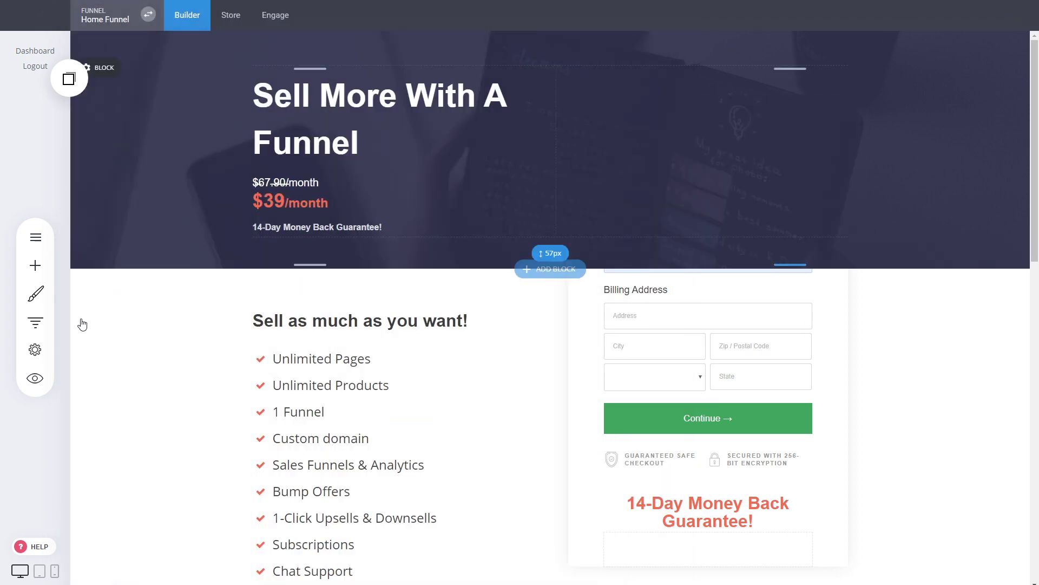
# - Place the copied green header container above the checkout page's hero
pyautogui.click(31, 324)
pyautogui.press('Escape')
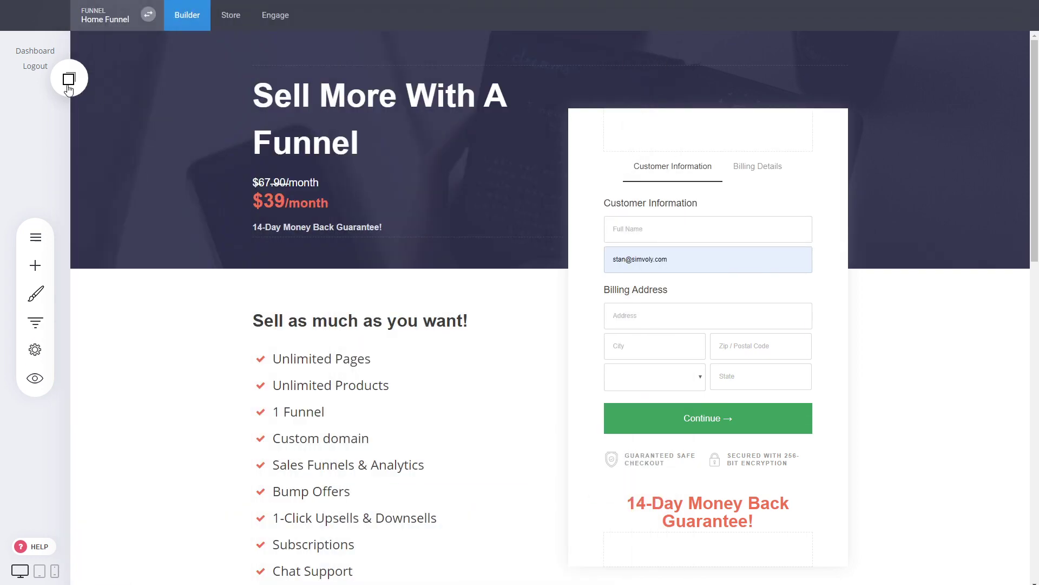
pyautogui.click(69, 78)
pyautogui.moveTo(129, 159); pyautogui.dragTo(67, 97)
pyautogui.click(68, 79)
pyautogui.moveTo(76, 162); pyautogui.dragTo(332, 109)
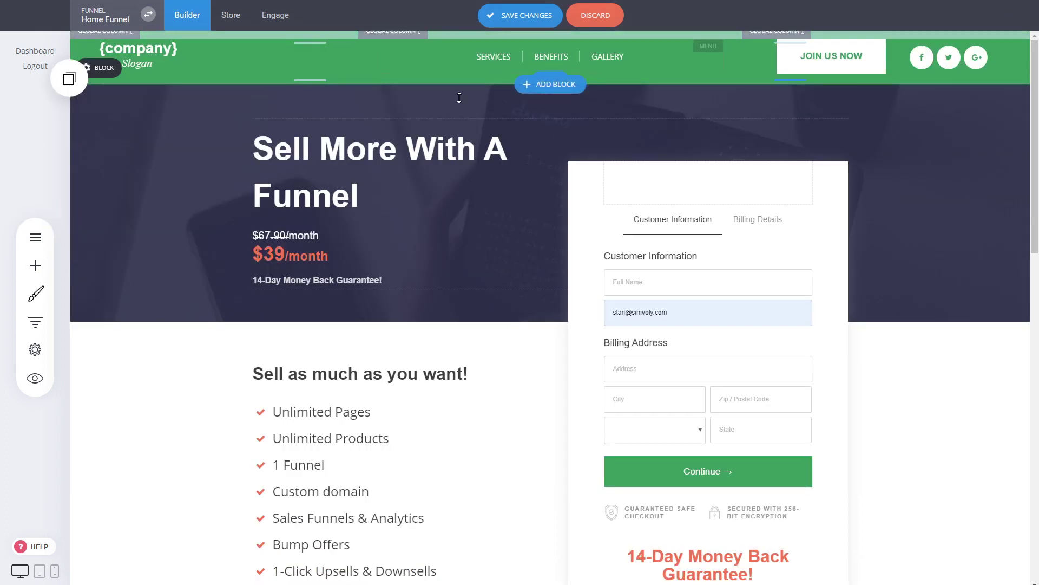
# - Set the hero overlay colour to green #41A85F and save the page
pyautogui.click(105, 129)
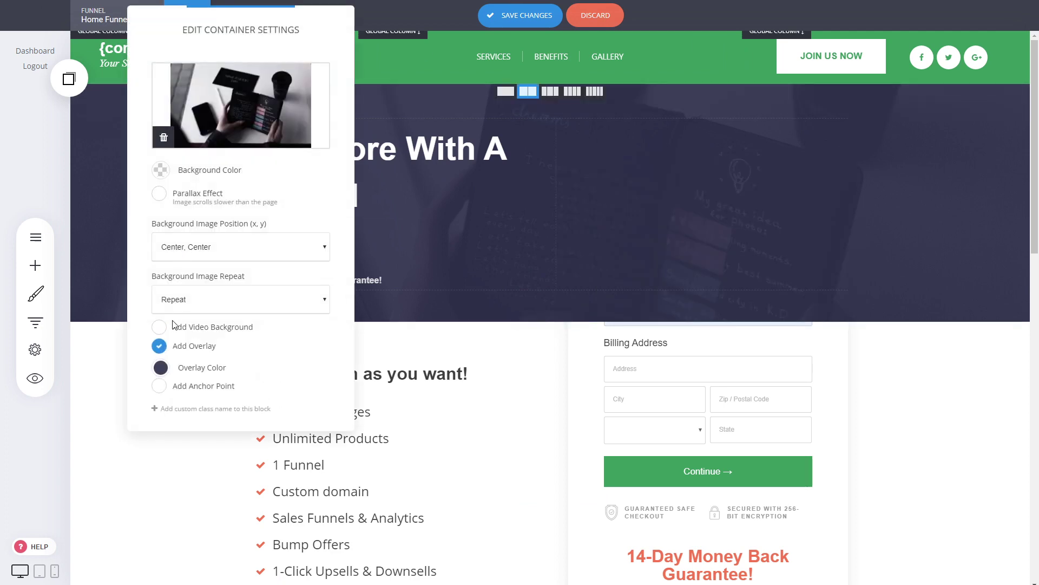
pyautogui.click(160, 368)
pyautogui.click(193, 490)
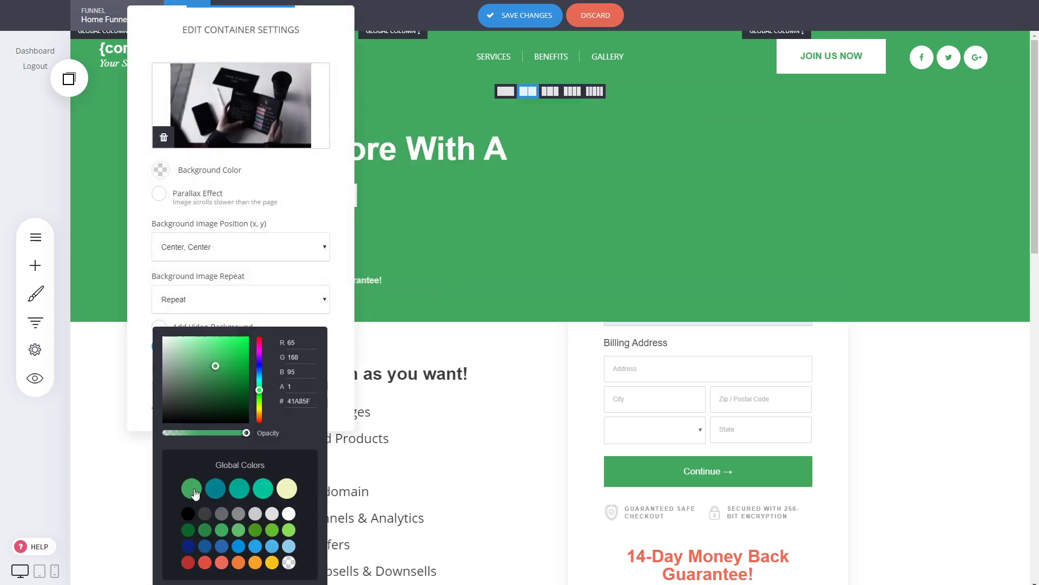
pyautogui.click(664, 298)
pyautogui.click(524, 17)
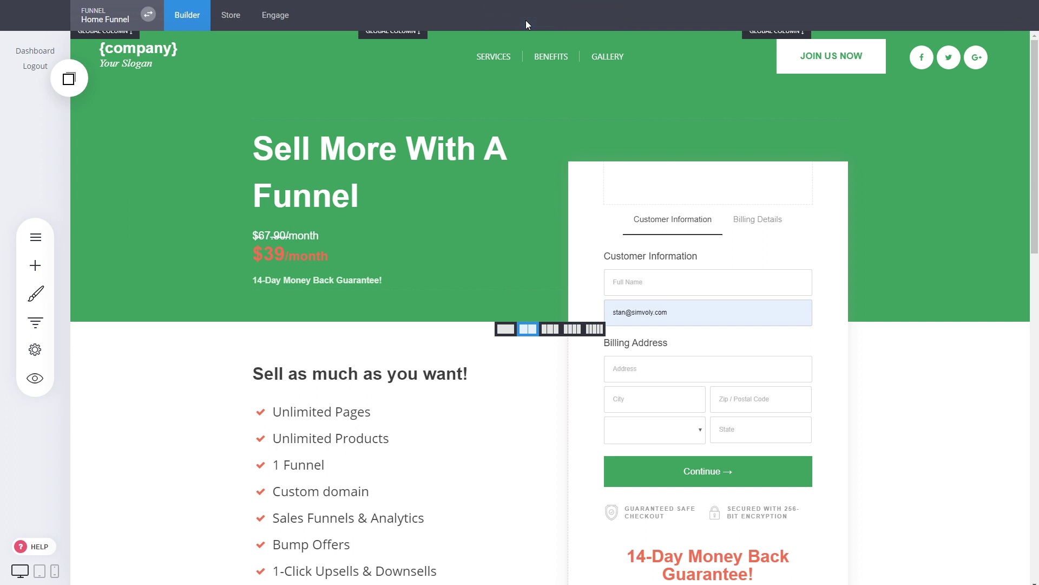
# - Link the header's services menu item to the Landing Page step and rename it Home
pyautogui.click(503, 61)
pyautogui.click(413, 41)
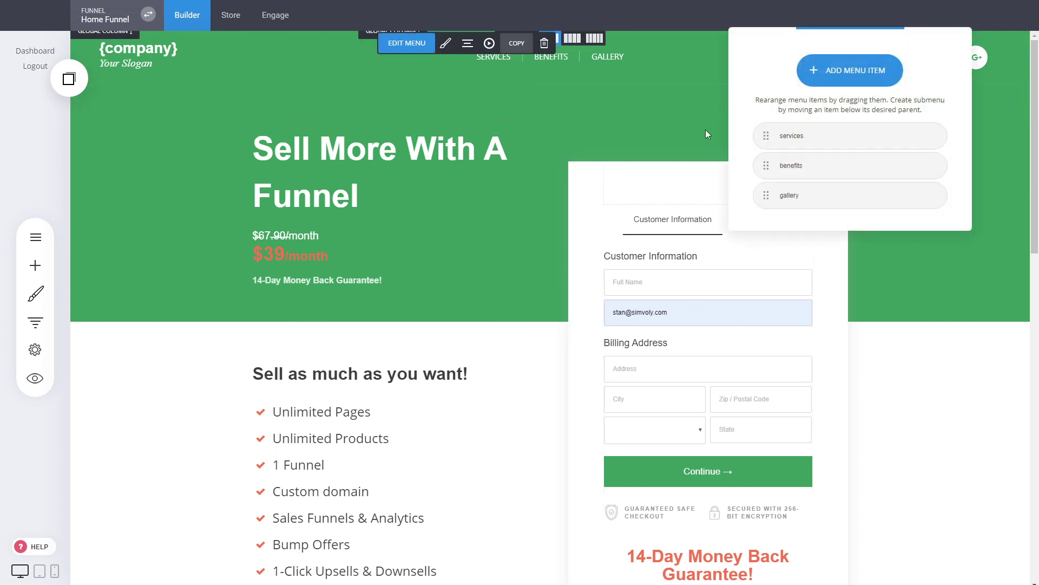
pyautogui.click(919, 136)
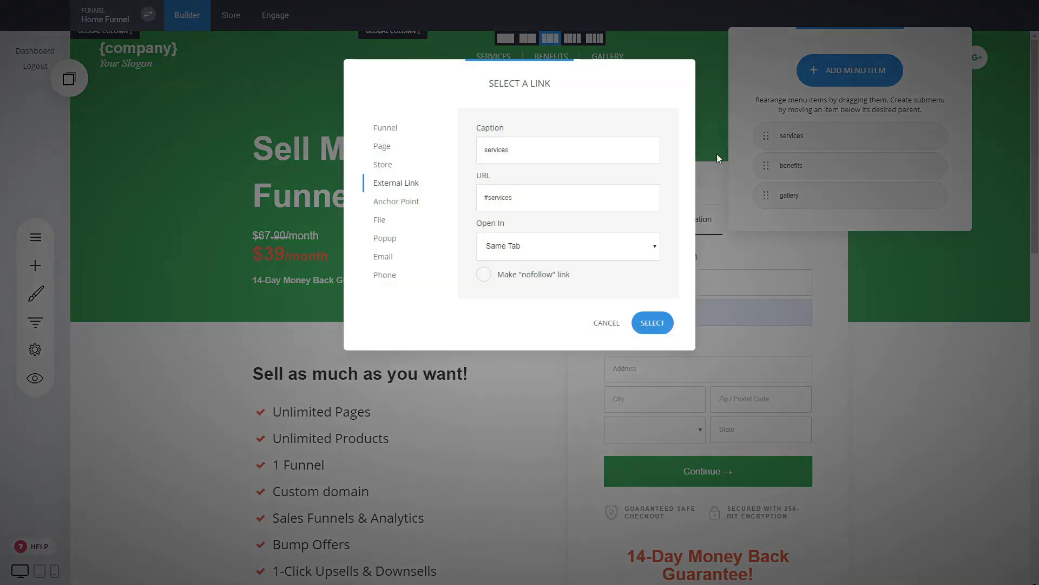
pyautogui.click(388, 129)
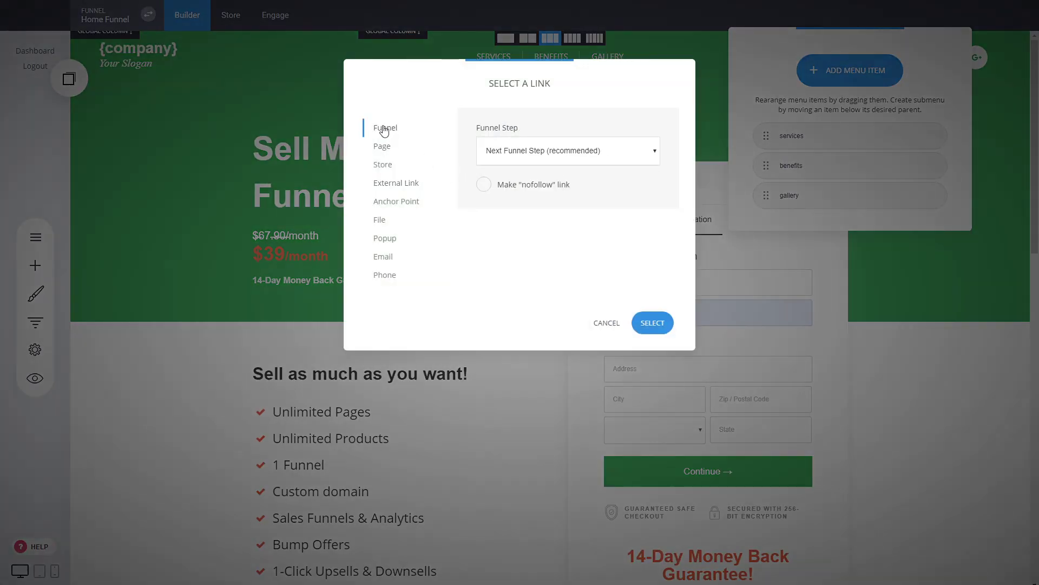
pyautogui.click(539, 191)
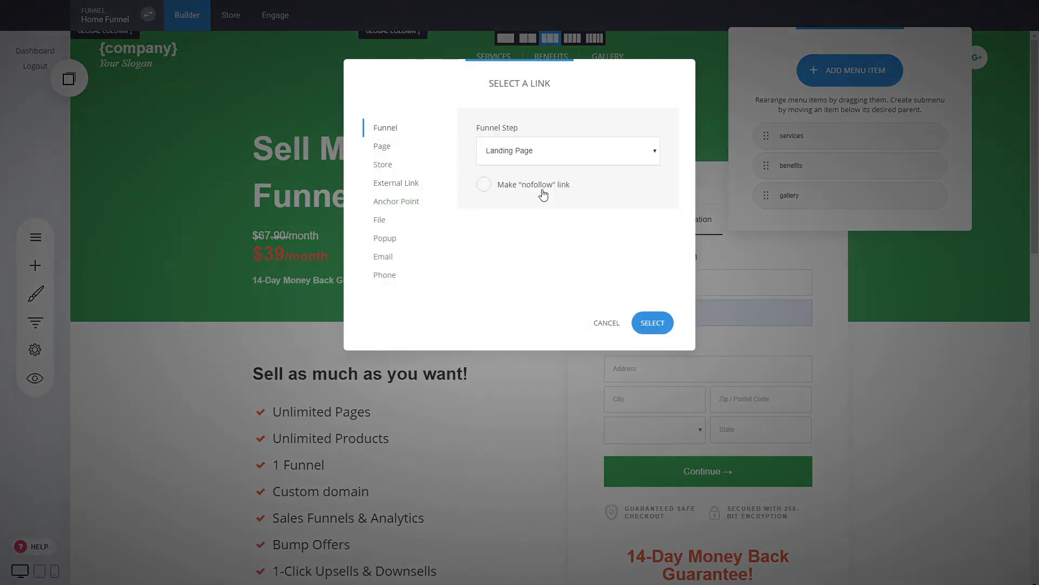
pyautogui.click(653, 322)
pyautogui.hotkey('ctrl', 'a')
pyautogui.write('H')
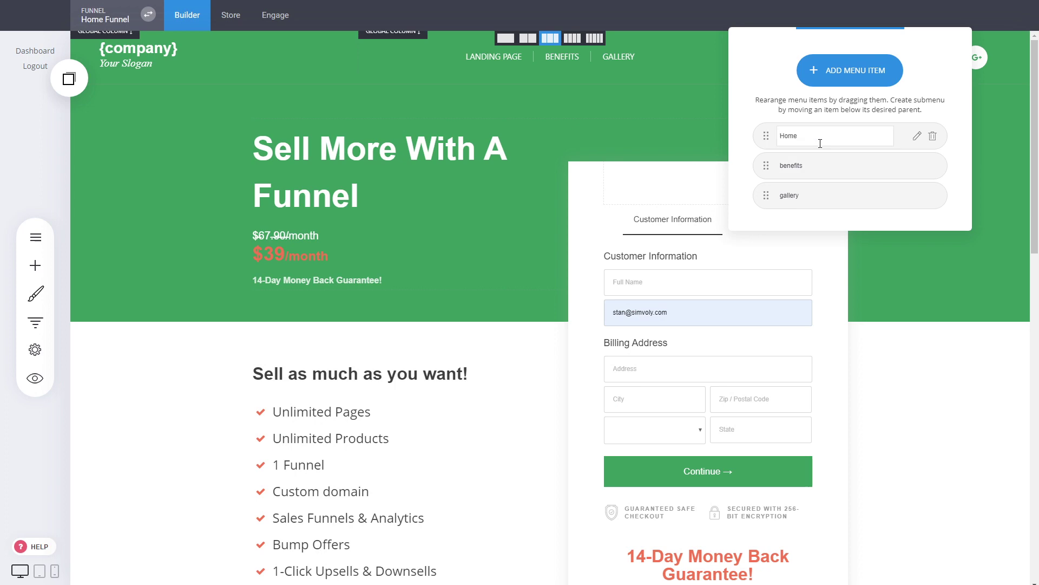
# - Point the benefits item to the About Us step and the gallery item to Event
pyautogui.click(920, 166)
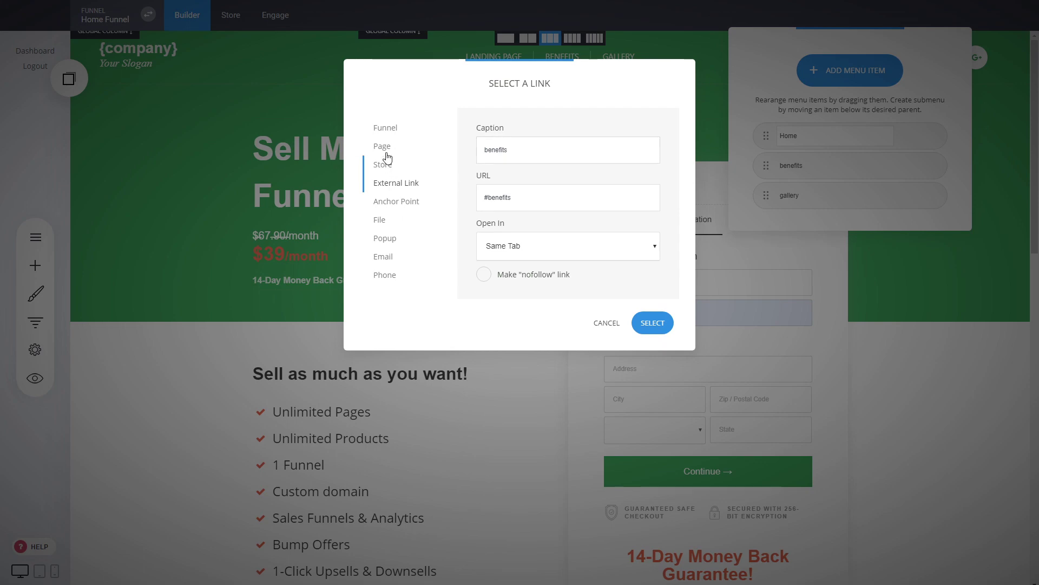
pyautogui.click(385, 128)
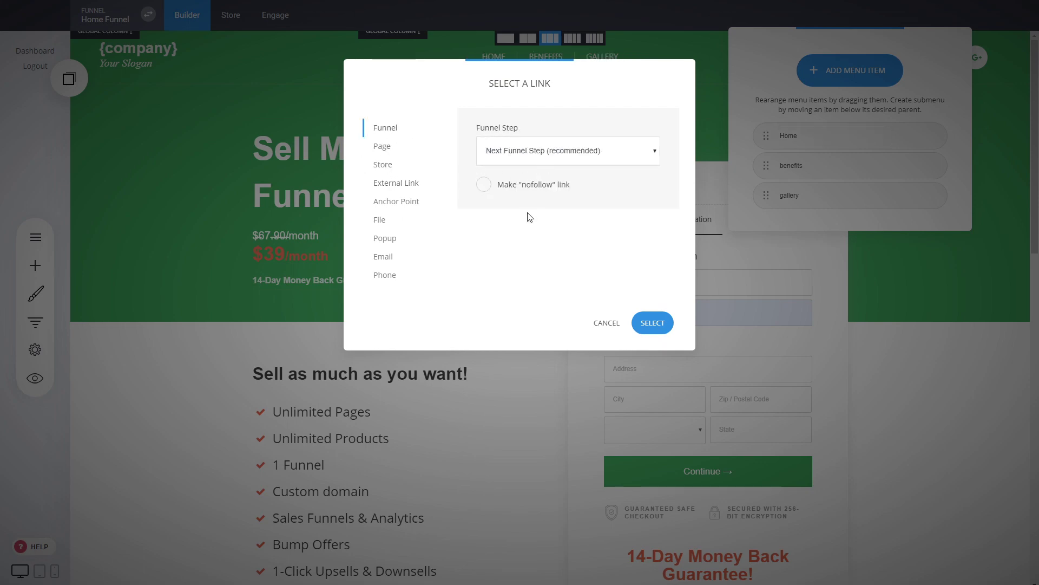
pyautogui.click(658, 323)
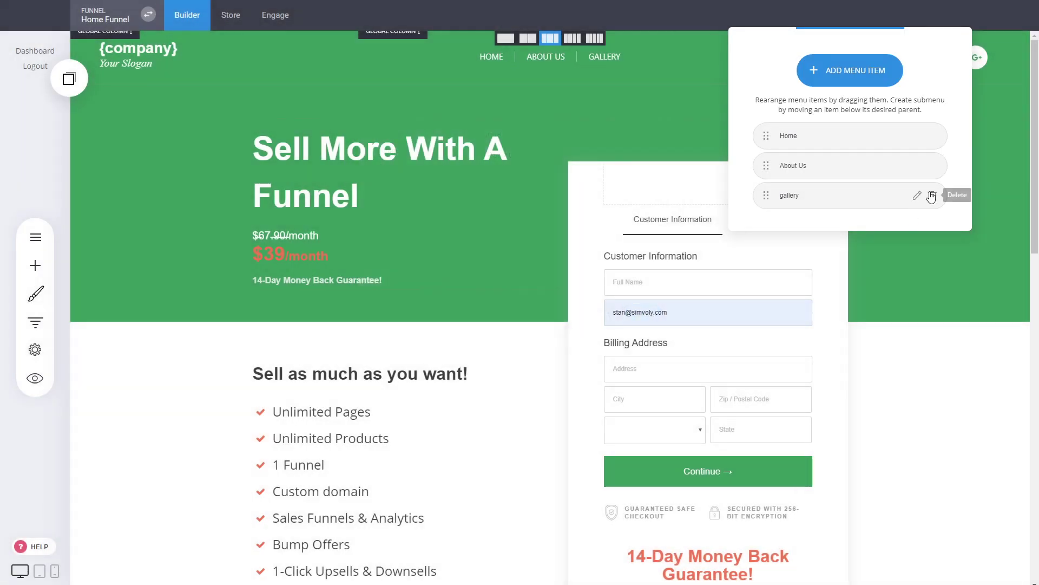
pyautogui.click(918, 196)
pyautogui.click(386, 127)
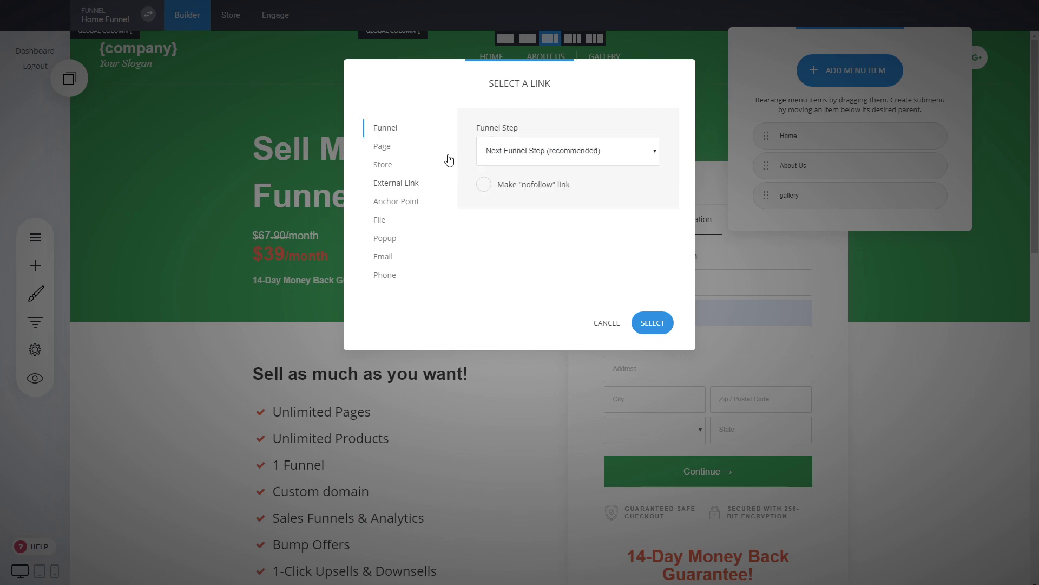
pyautogui.click(515, 232)
pyautogui.click(663, 325)
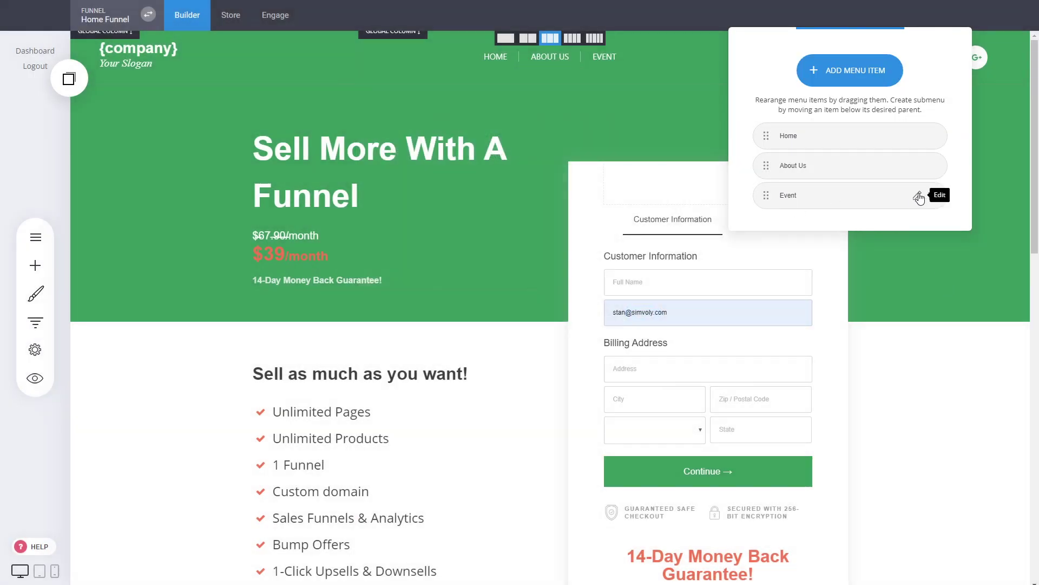
pyautogui.click(920, 197)
pyautogui.click(607, 322)
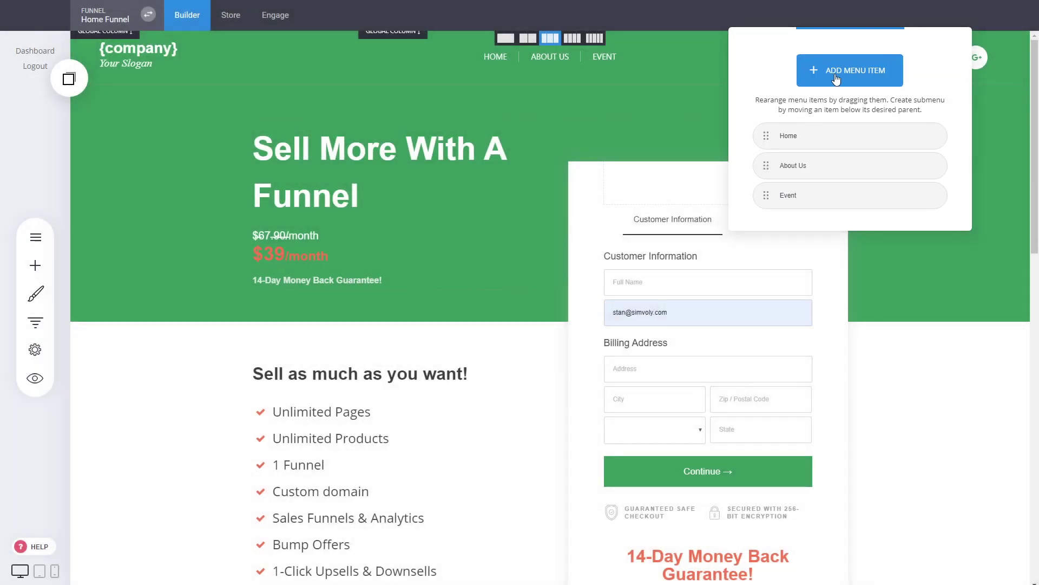
# - Add a Contact menu item and move About Us directly beneath Home
pyautogui.click(850, 70)
pyautogui.click(514, 215)
pyautogui.click(647, 324)
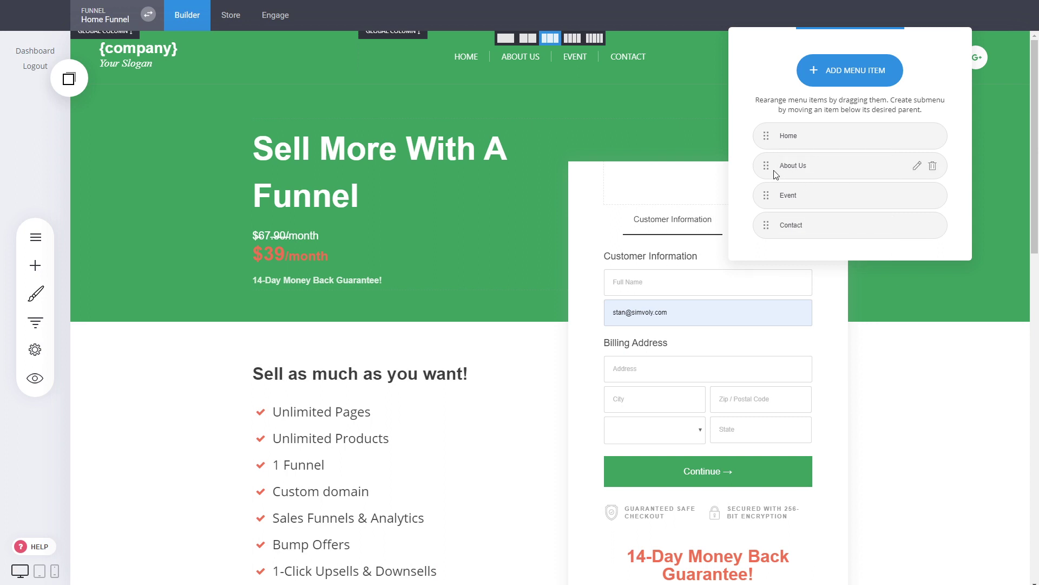
pyautogui.moveTo(768, 169)
pyautogui.mouseDown()
pyautogui.moveTo(807, 165)
pyautogui.moveTo(766, 165)
pyautogui.mouseUp()
# - Change the header's JOIN US NOW button text to Contact Us, then preview the website
pyautogui.click(622, 144)
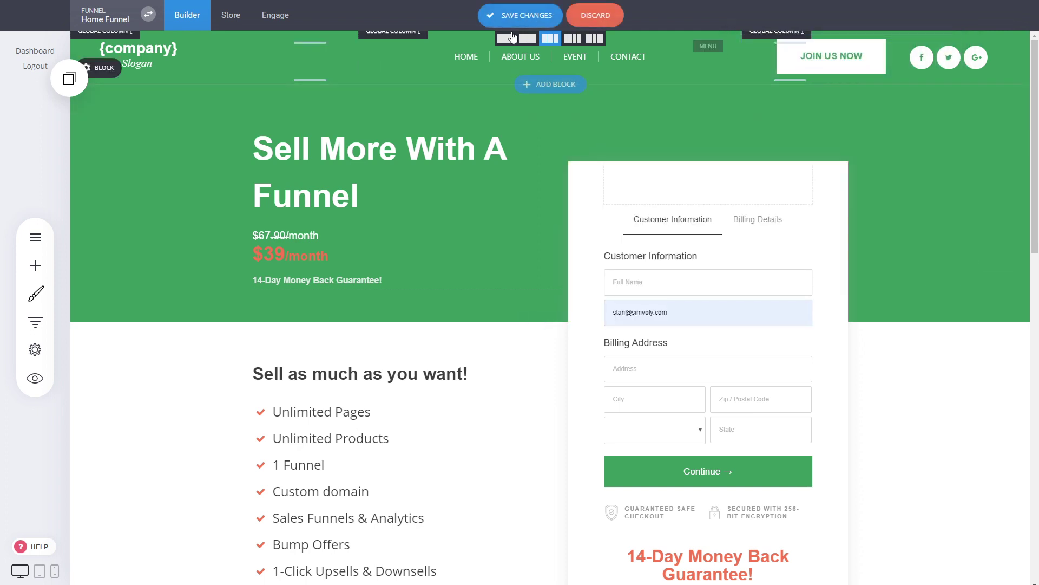
pyautogui.click(793, 59)
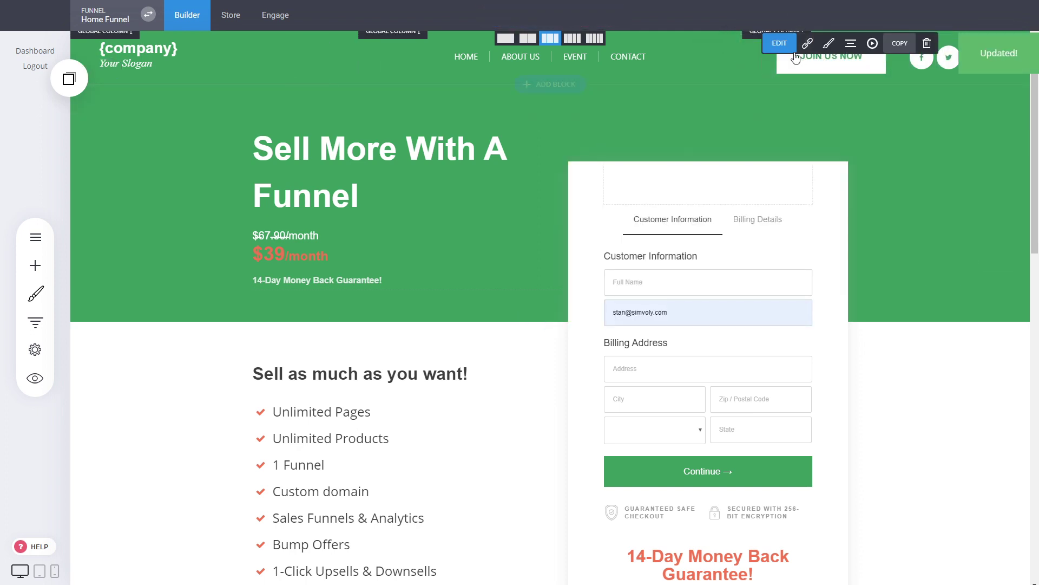
pyautogui.click(780, 43)
pyautogui.moveTo(644, 101); pyautogui.dragTo(483, 80)
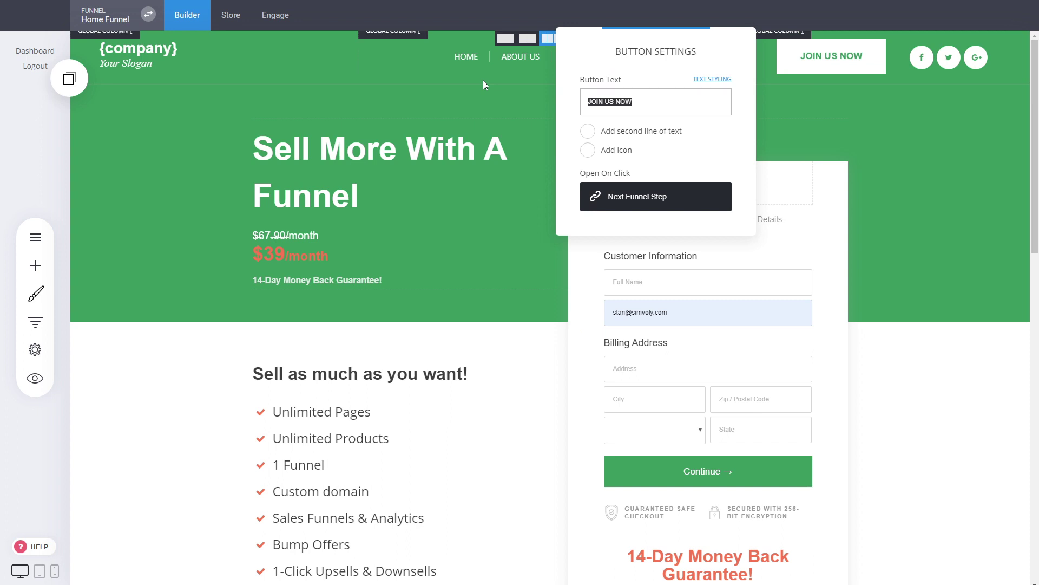
pyautogui.write('Contact Us')
pyautogui.click(483, 81)
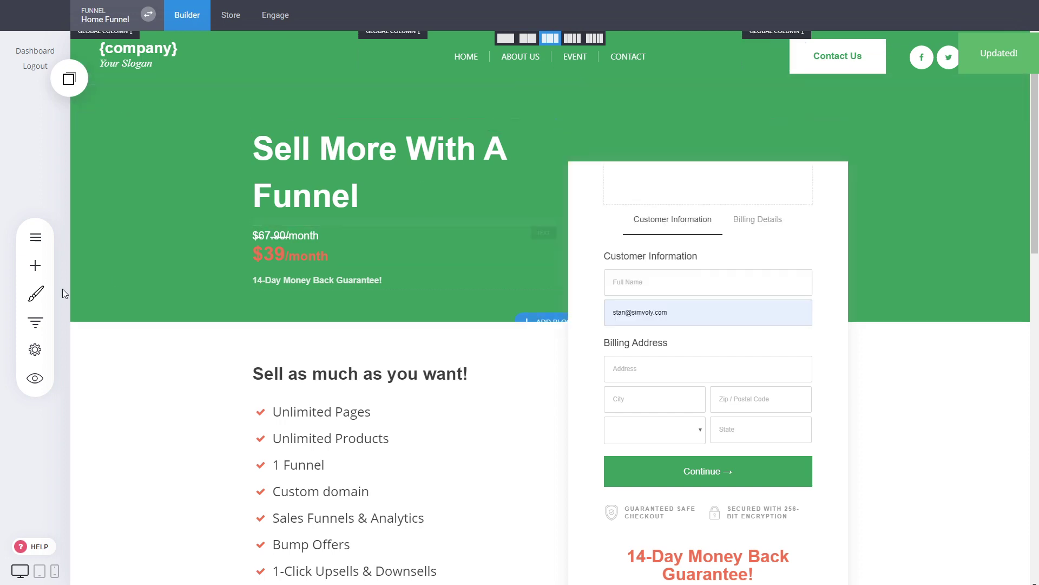
pyautogui.click(36, 325)
pyautogui.click(35, 378)
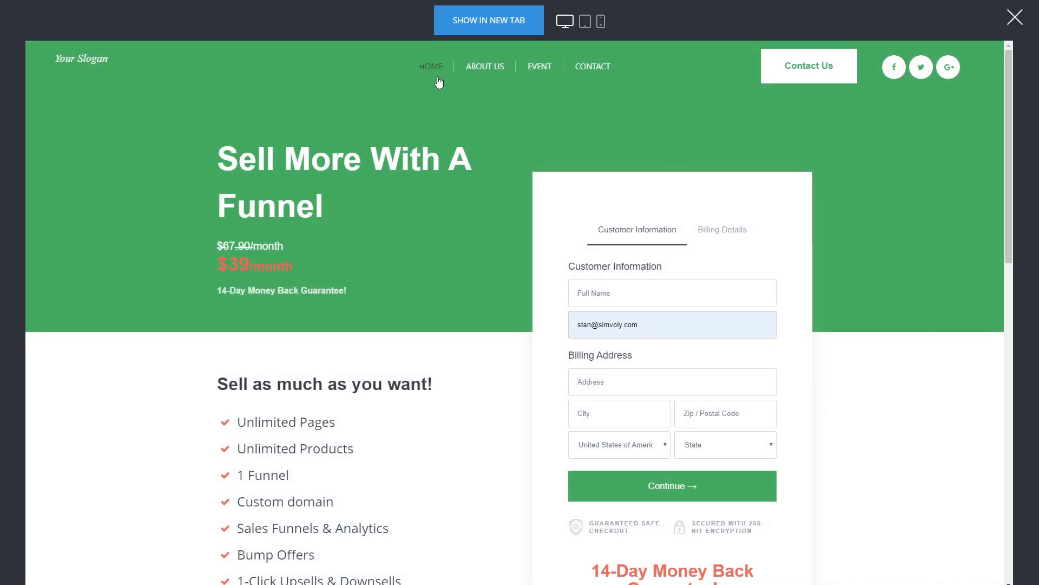
# - In the preview, visit the Home and Event pages and check where Contact Us leads
pyautogui.click(439, 76)
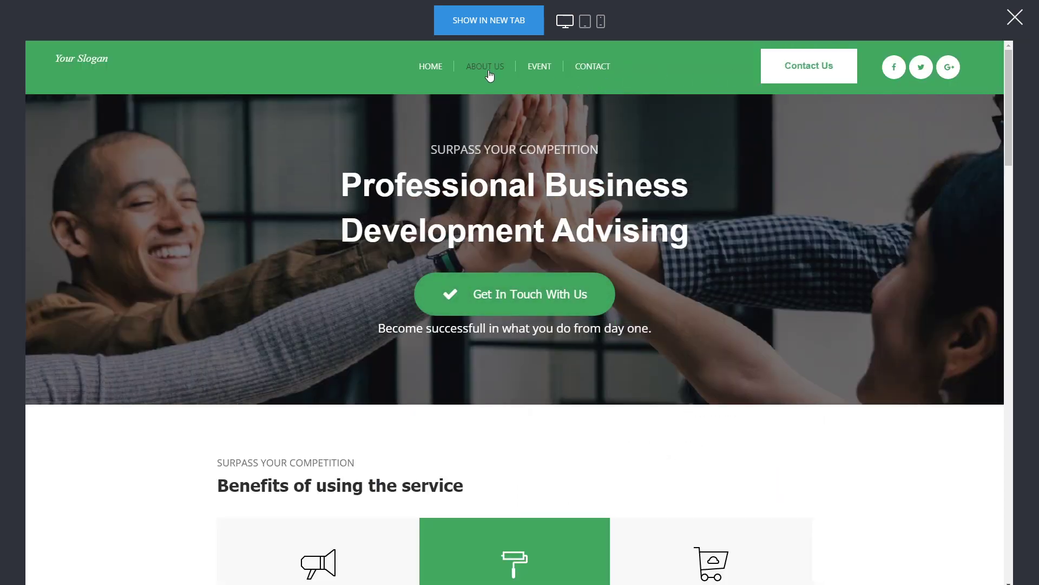
pyautogui.click(557, 69)
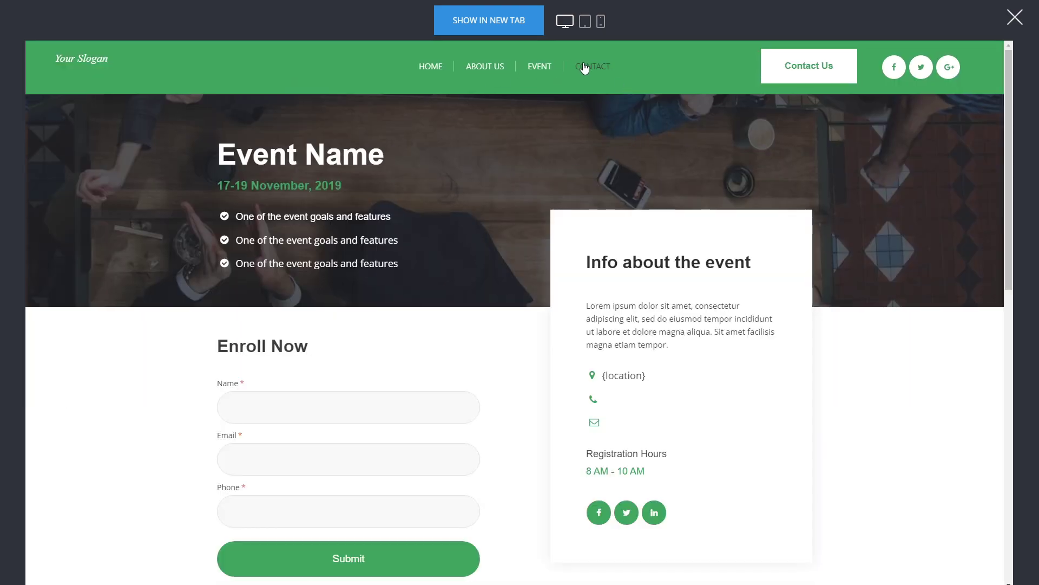
pyautogui.click(544, 71)
pyautogui.click(478, 70)
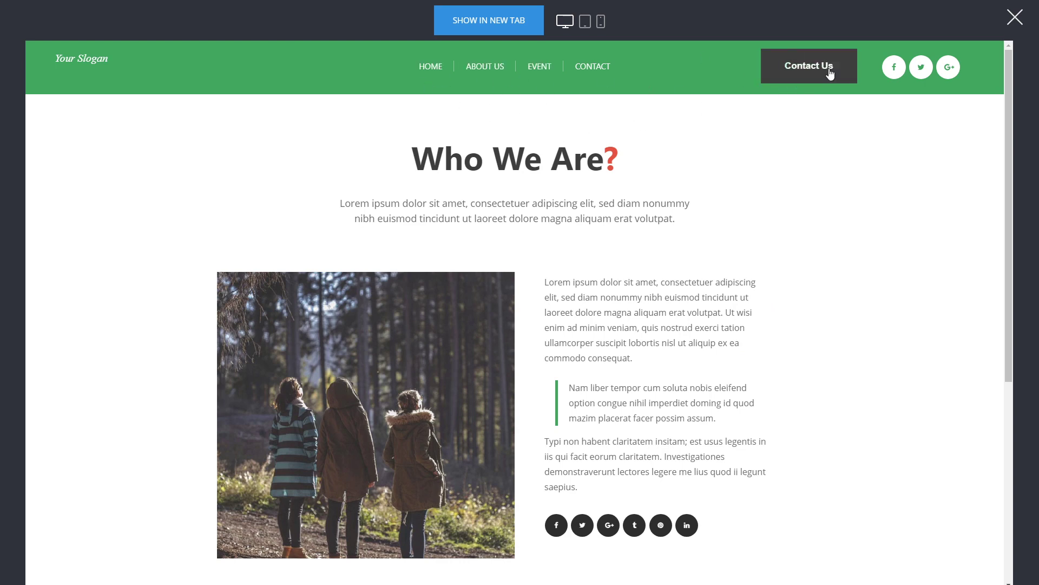
# - Scroll through the Event page in the preview, then close the preview
pyautogui.click(779, 77)
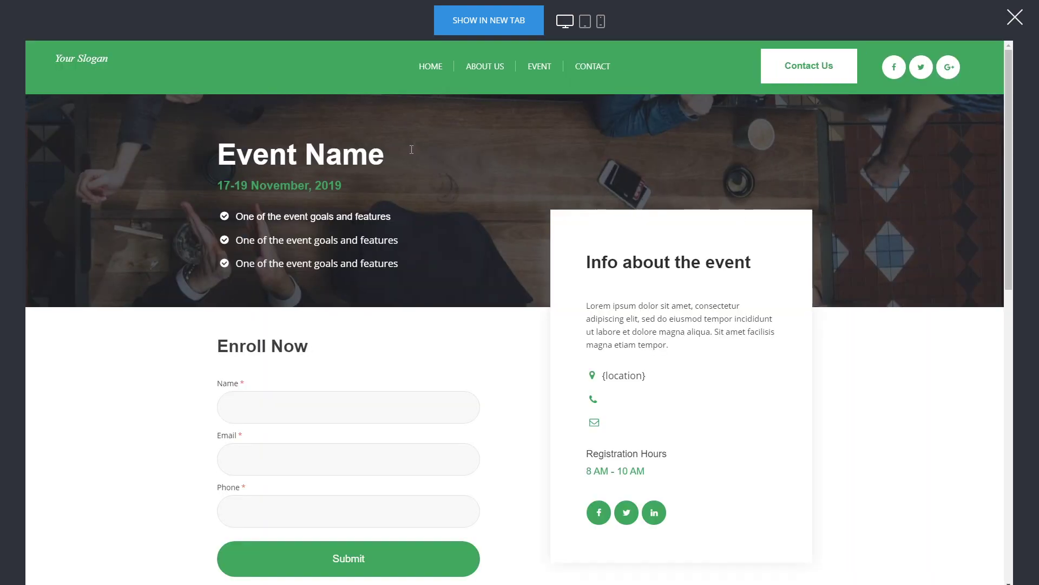
pyautogui.scroll(-4, 299, 394)
pyautogui.scroll(2, 615, 371)
pyautogui.scroll(-5, 592, 217)
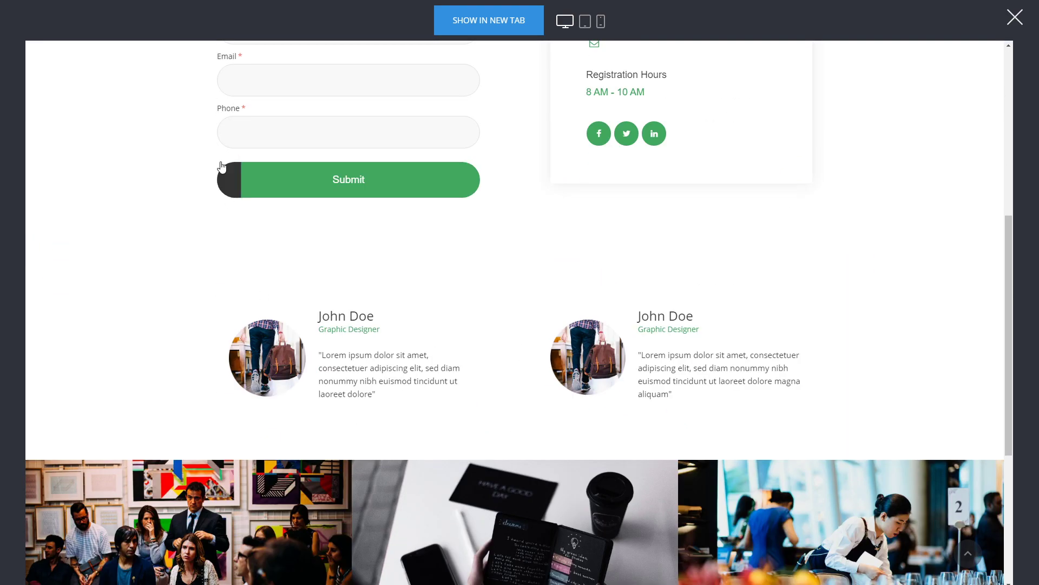
pyautogui.scroll(-5, 584, 295)
pyautogui.scroll(12, 512, 279)
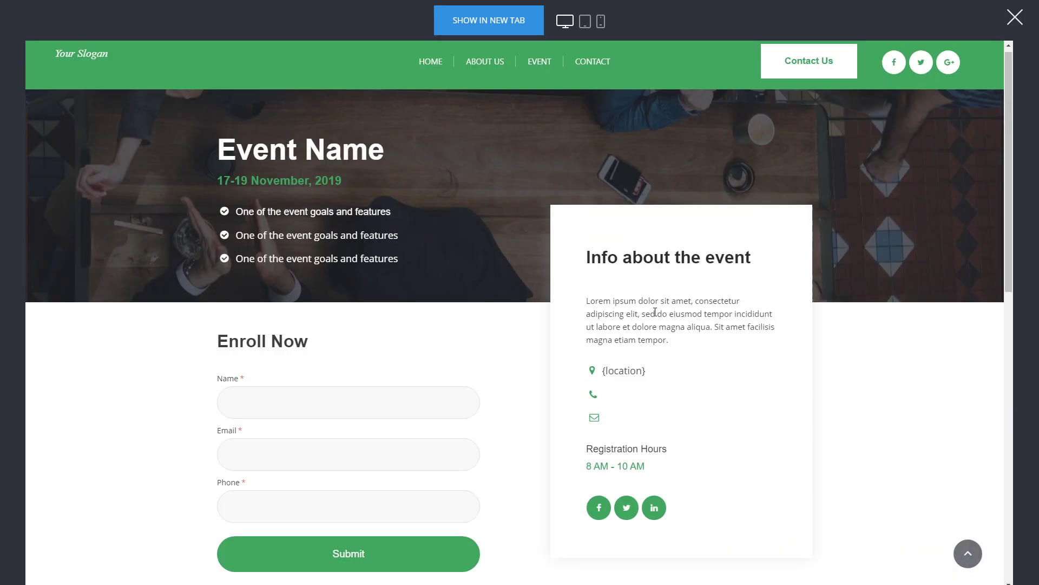
pyautogui.click(1016, 20)
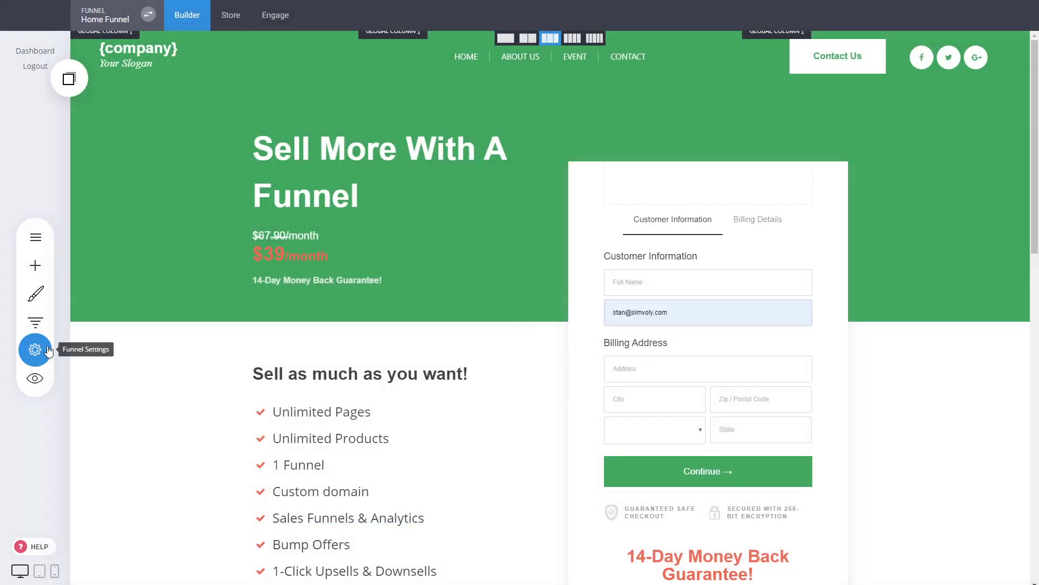
pyautogui.click(35, 322)
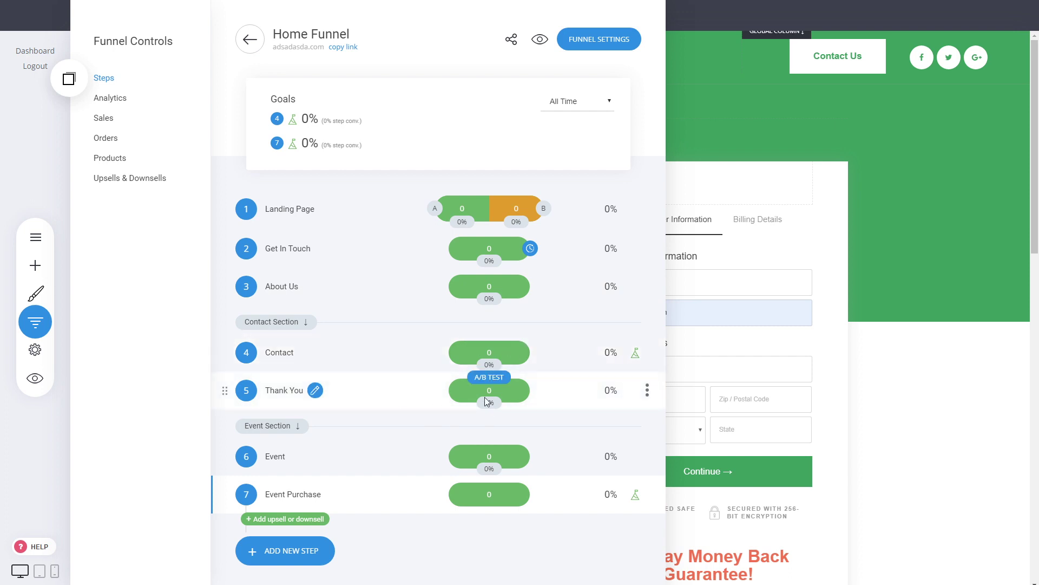
pyautogui.click(873, 267)
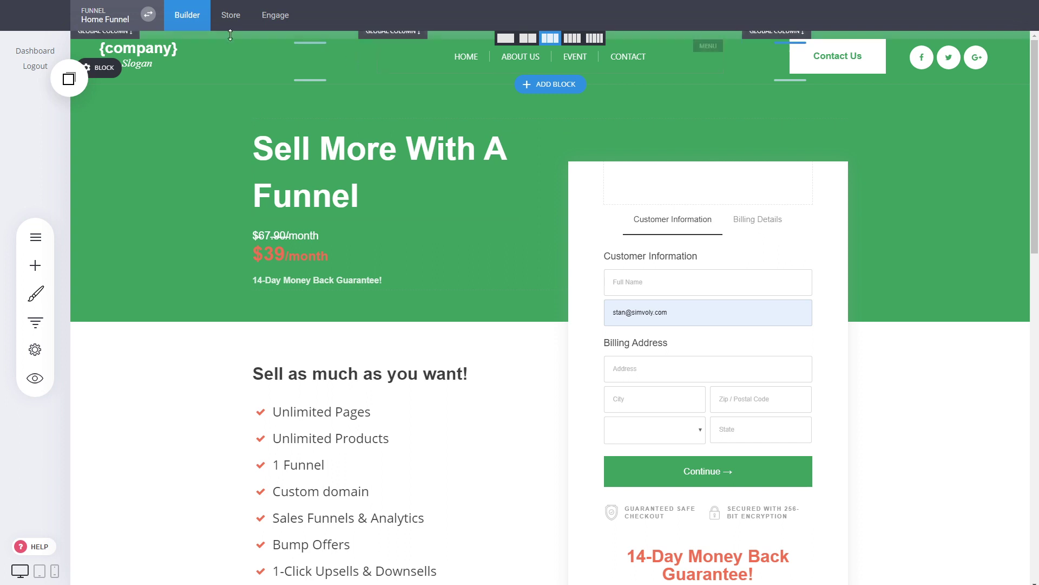
pyautogui.click(53, 235)
pyautogui.click(426, 120)
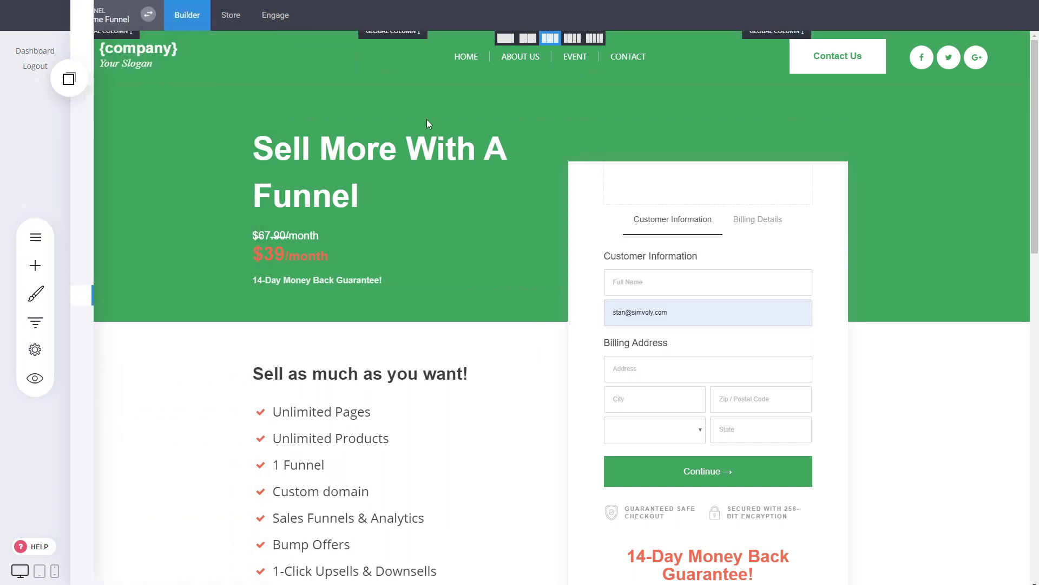
# - Activate the store, then back in the builder check the Store page's settings
pyautogui.click(230, 17)
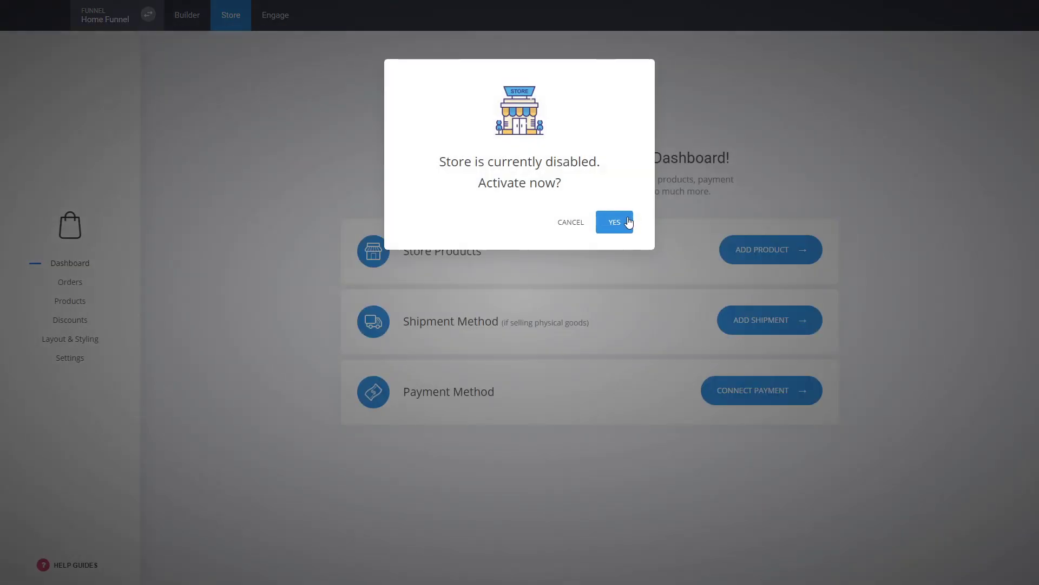
pyautogui.click(617, 222)
pyautogui.click(190, 21)
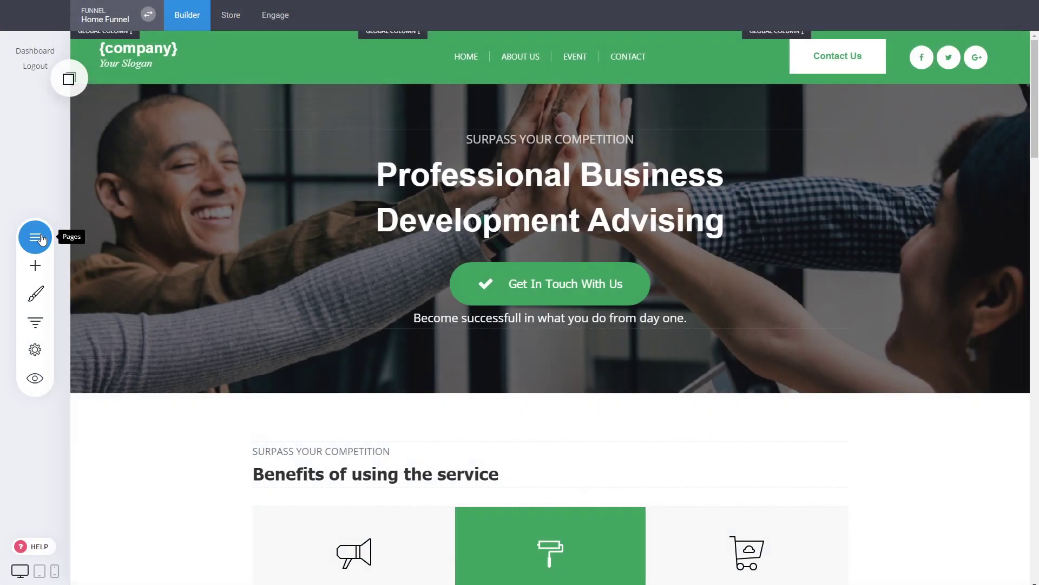
pyautogui.click(35, 236)
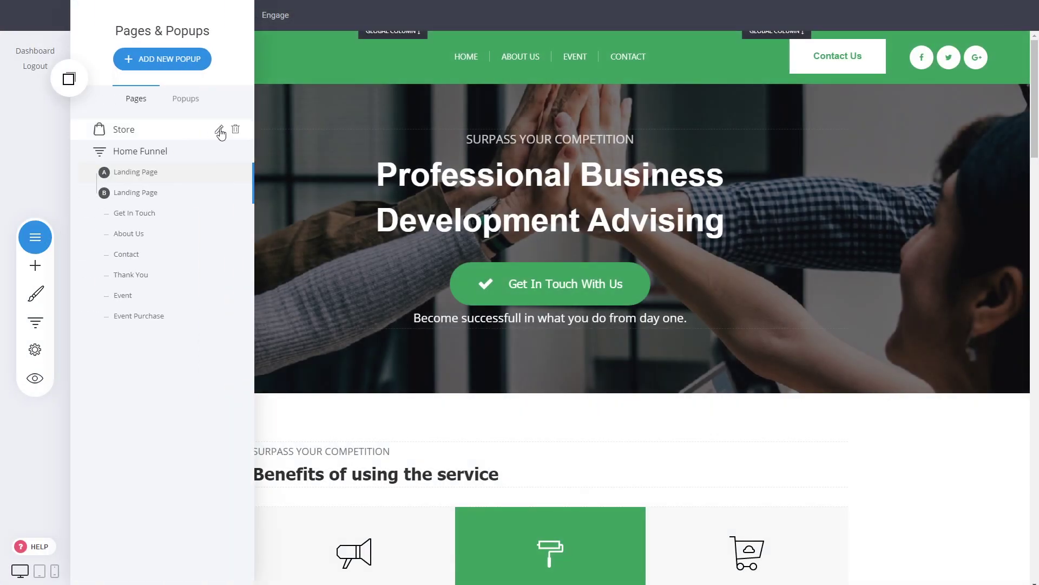
pyautogui.click(220, 131)
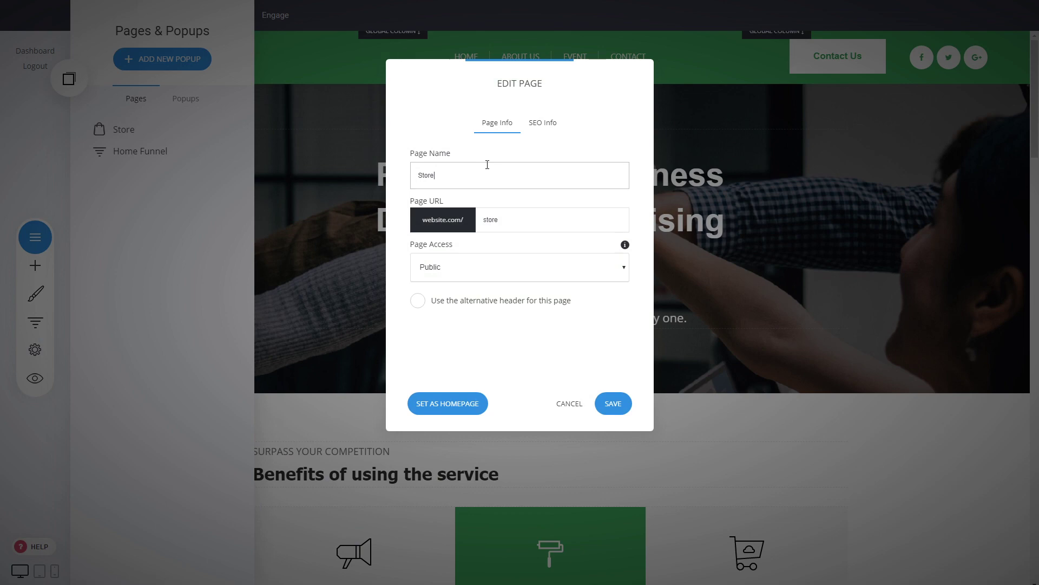
pyautogui.click(560, 403)
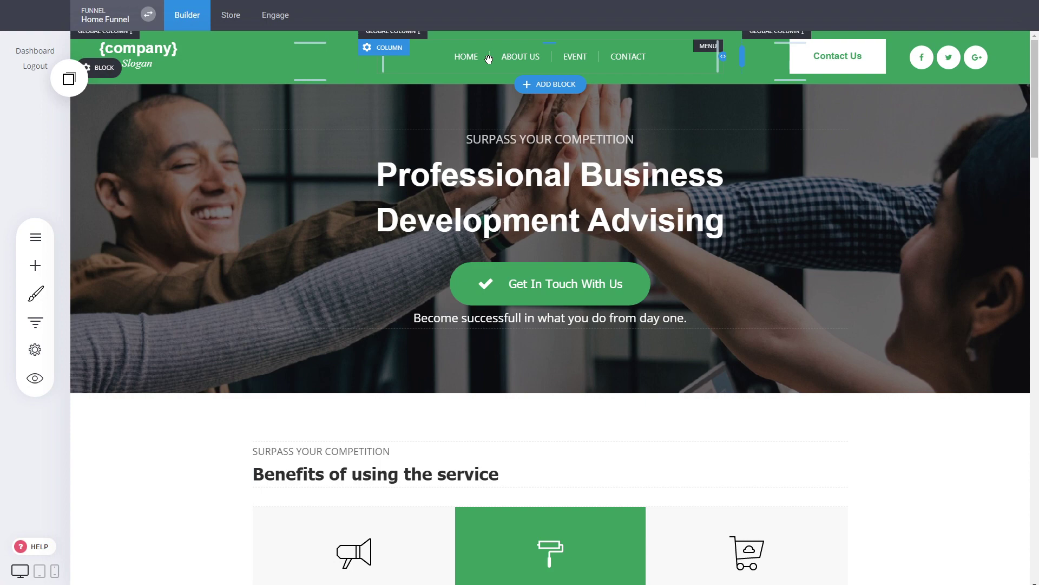
# - Add a Store item linking to the store to the header menu, save, and preview
pyautogui.click(470, 61)
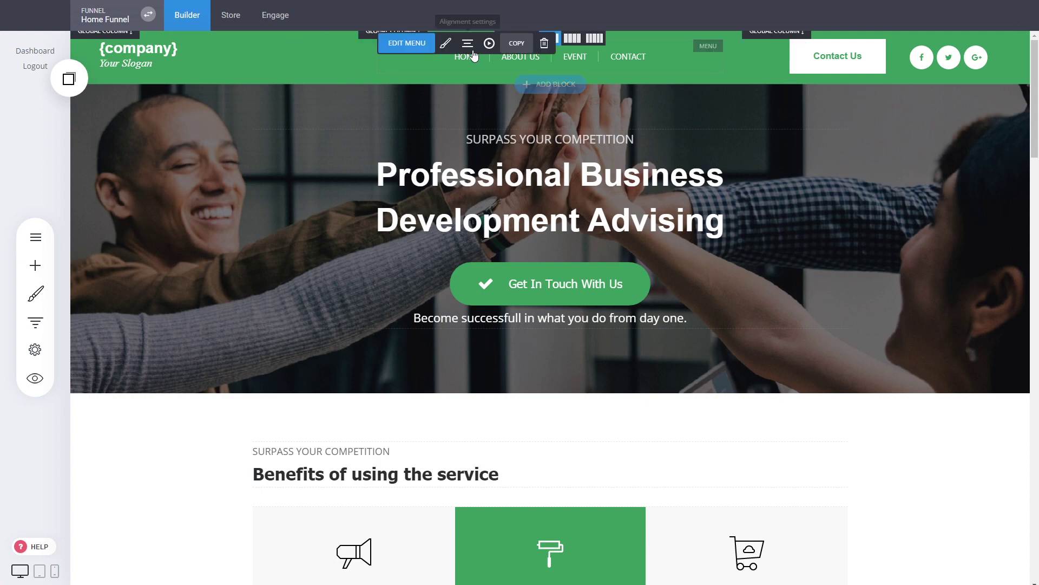
pyautogui.click(422, 43)
pyautogui.click(858, 86)
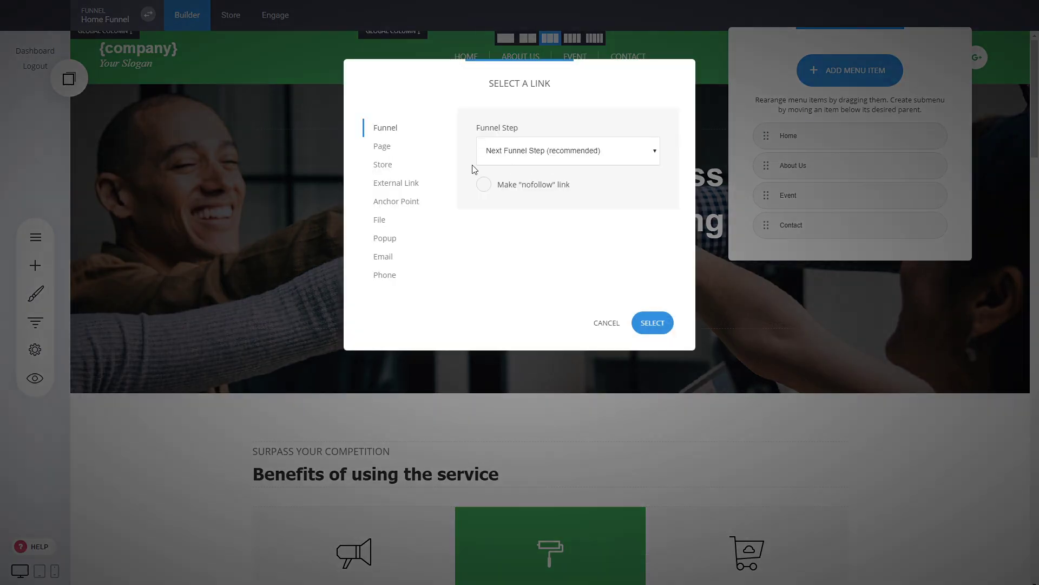
pyautogui.click(391, 165)
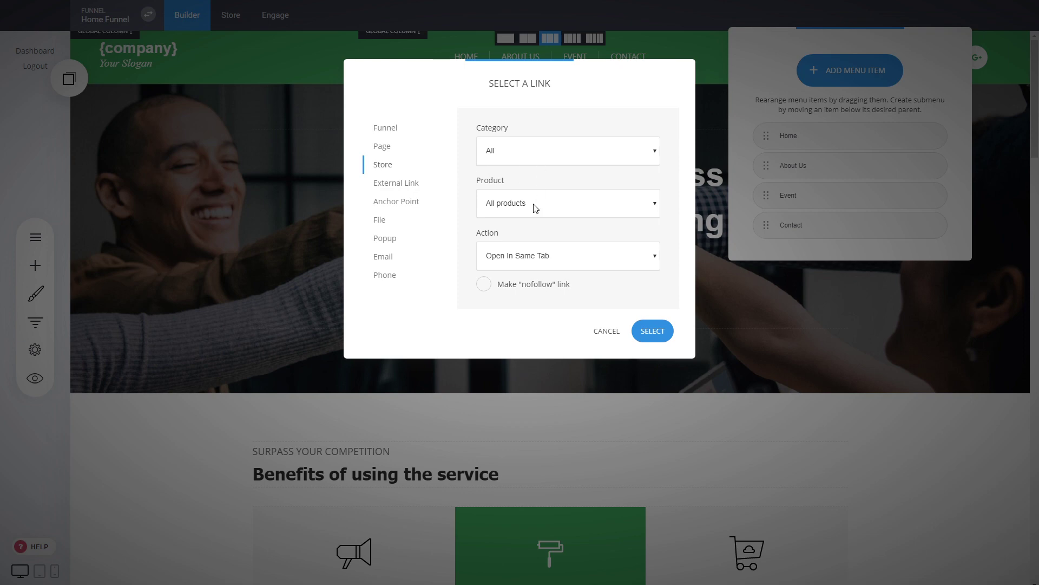
pyautogui.click(653, 331)
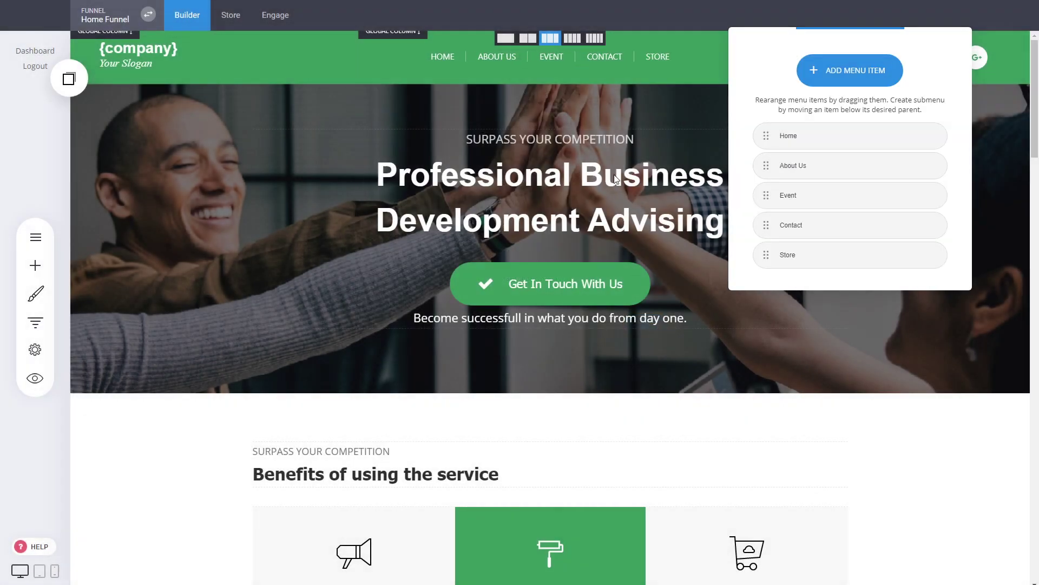
pyautogui.click(518, 98)
pyautogui.click(531, 20)
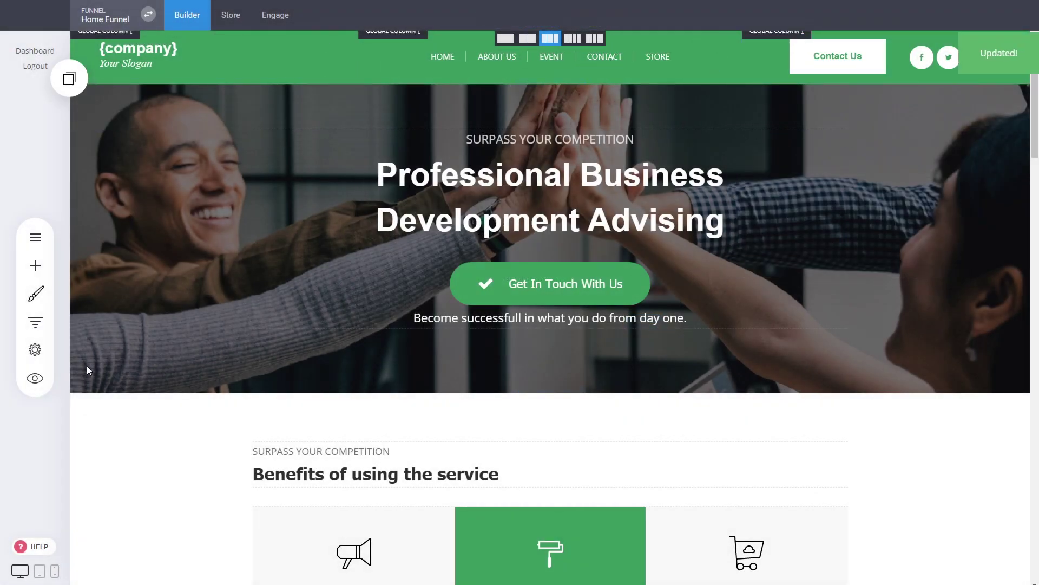
pyautogui.click(34, 377)
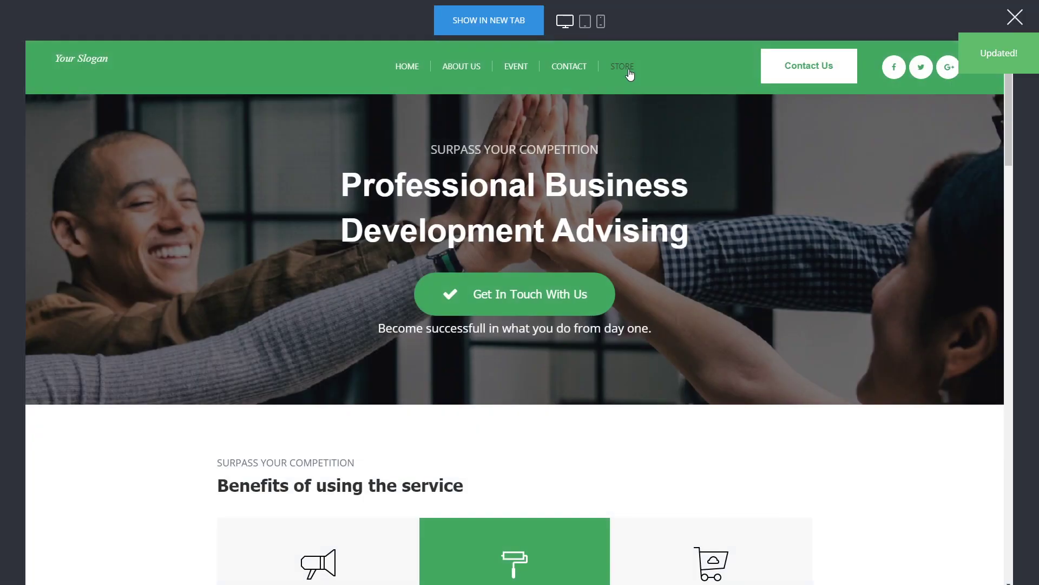
# - In the preview, add the S. Restaurant Theme from the Store to the cart, check out, then close
pyautogui.click(628, 70)
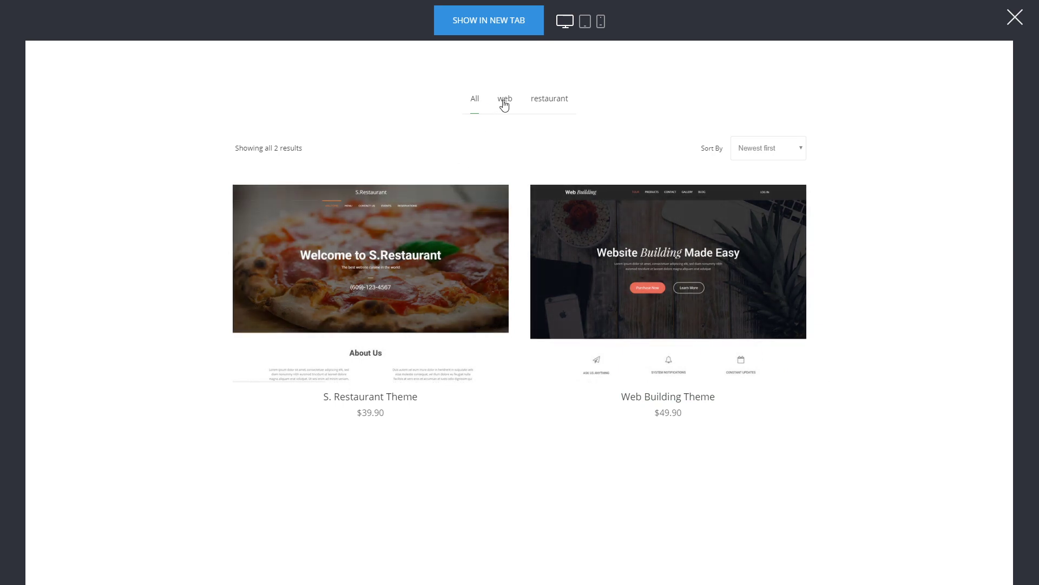
pyautogui.click(435, 302)
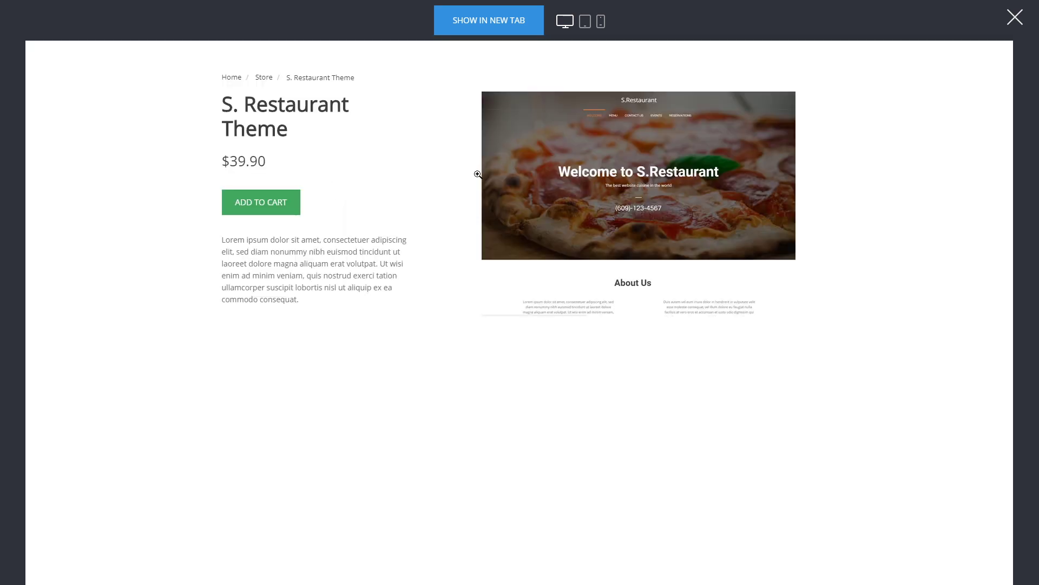
pyautogui.click(285, 206)
pyautogui.click(598, 69)
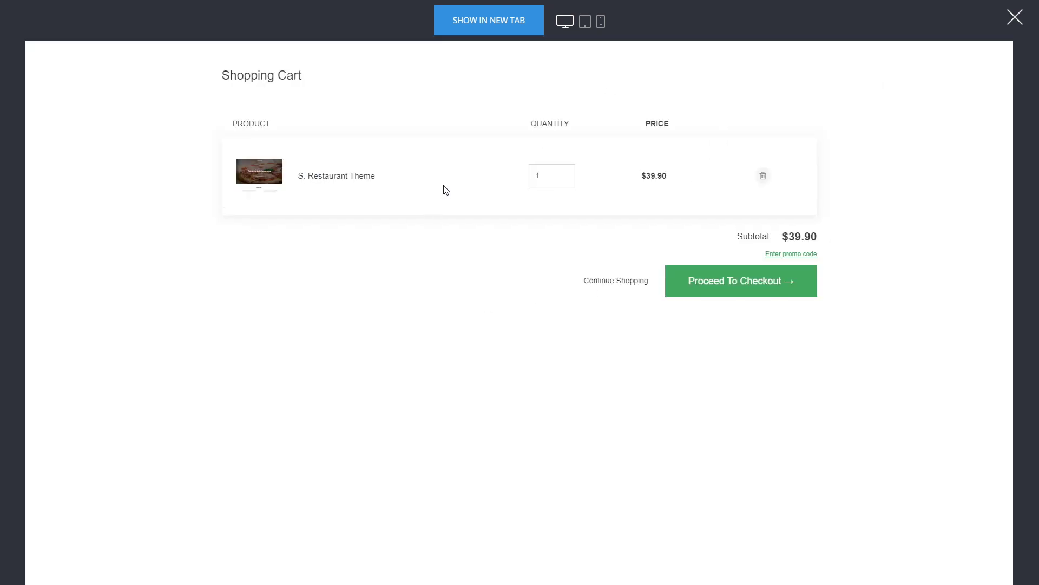
pyautogui.click(1010, 25)
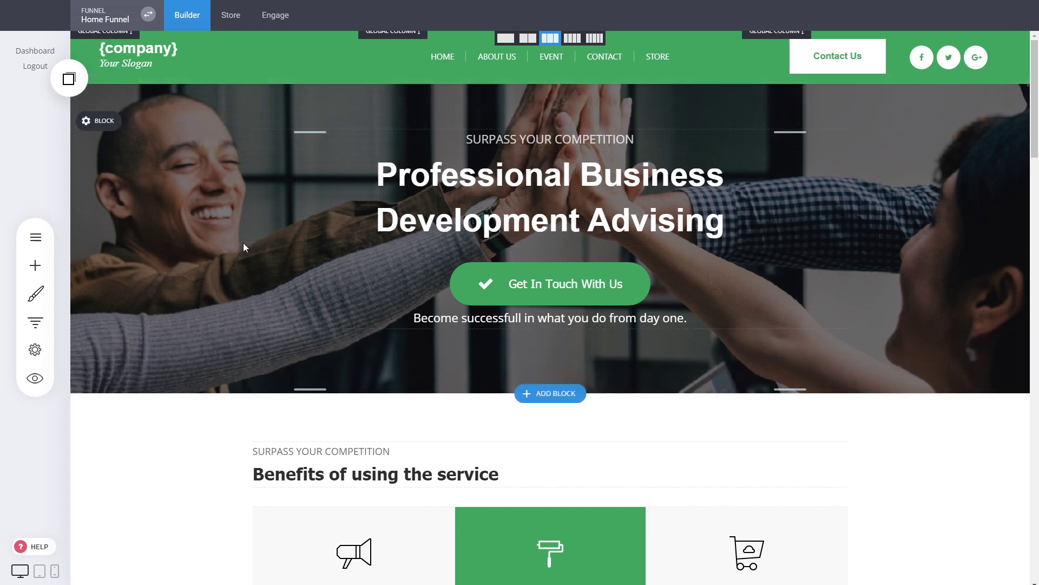
# - Drag the copied Container footer widget to the bottom of the Home Funnel page and save with Ctrl+S
pyautogui.click(34, 322)
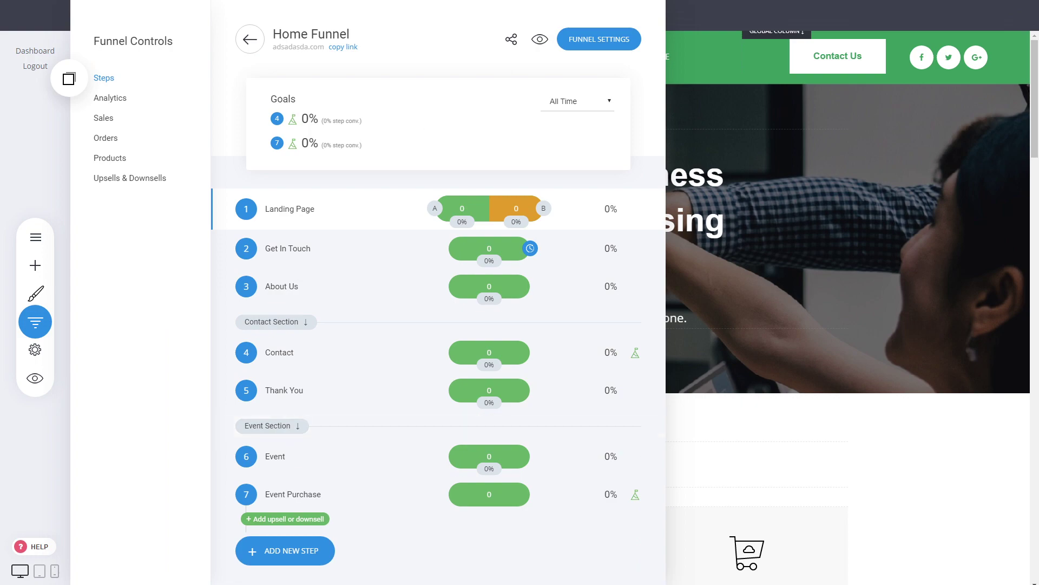
pyautogui.click(868, 270)
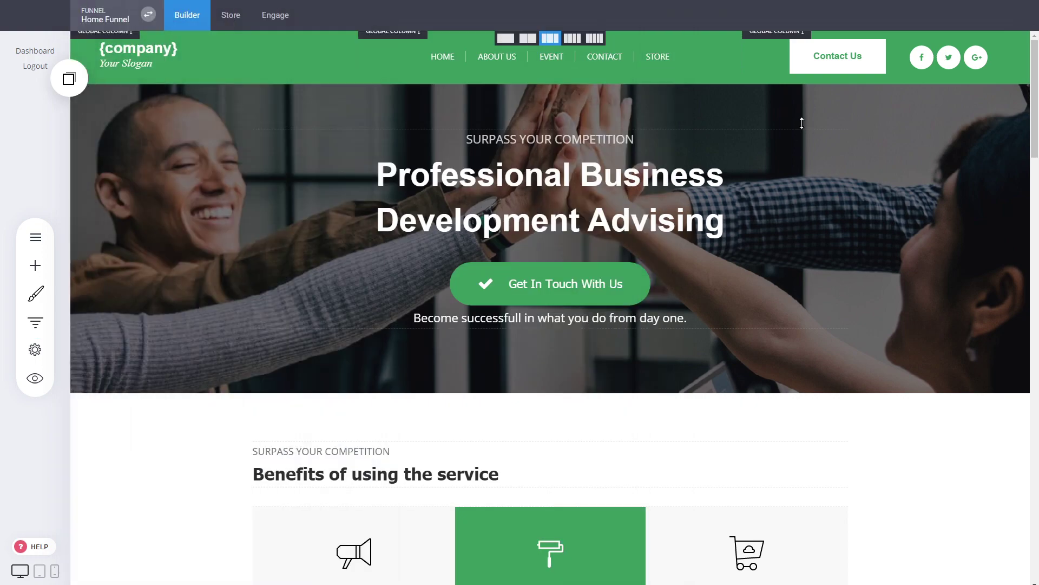
pyautogui.scroll(-10, 1036, 426)
pyautogui.scroll(-5, 1037, 426)
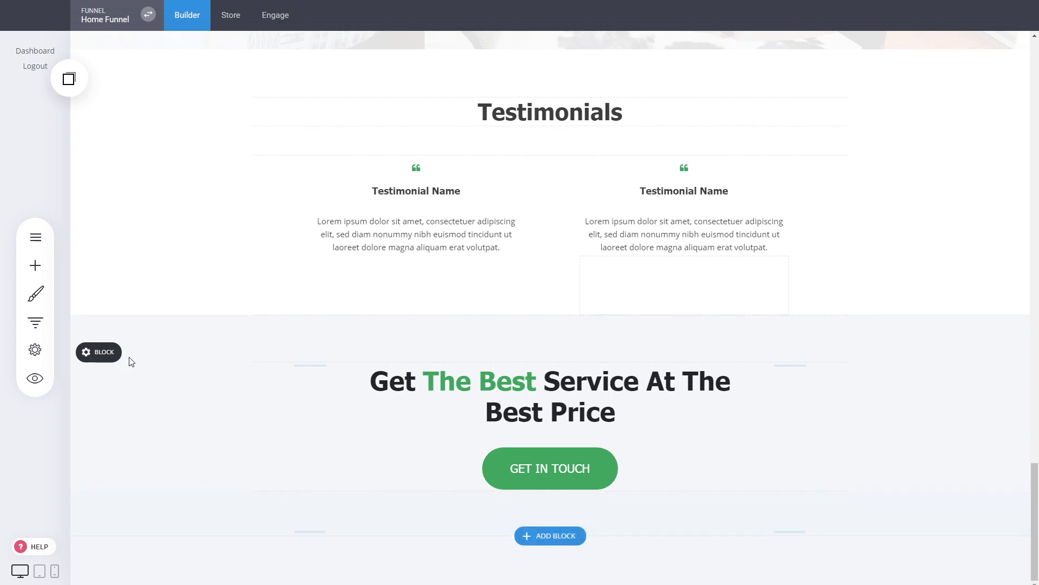
pyautogui.click(68, 79)
pyautogui.moveTo(103, 134); pyautogui.dragTo(473, 483)
pyautogui.scroll(-4, 311, 456)
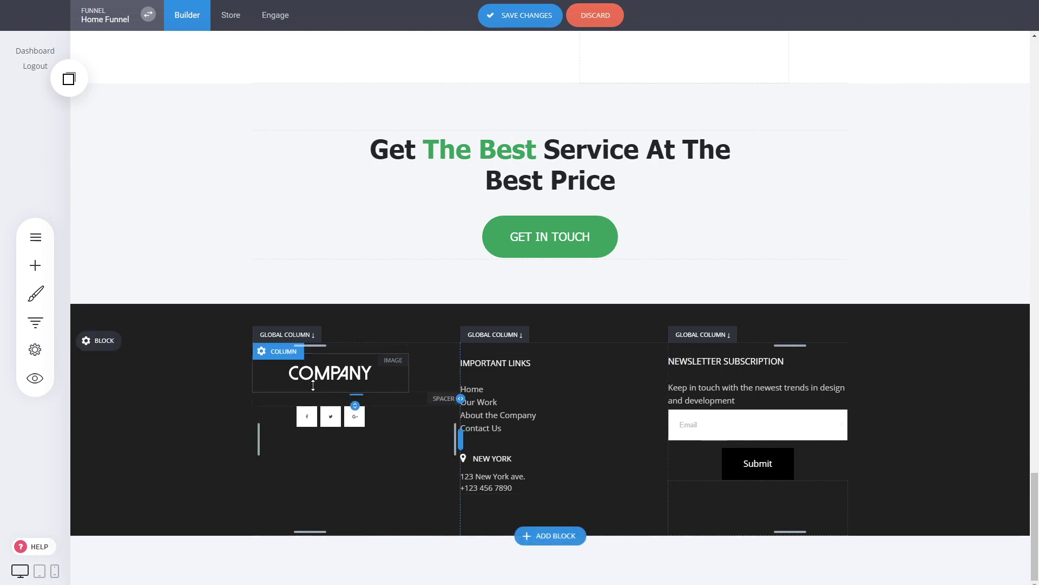
pyautogui.moveTo(1034, 497); pyautogui.dragTo(1034, 81)
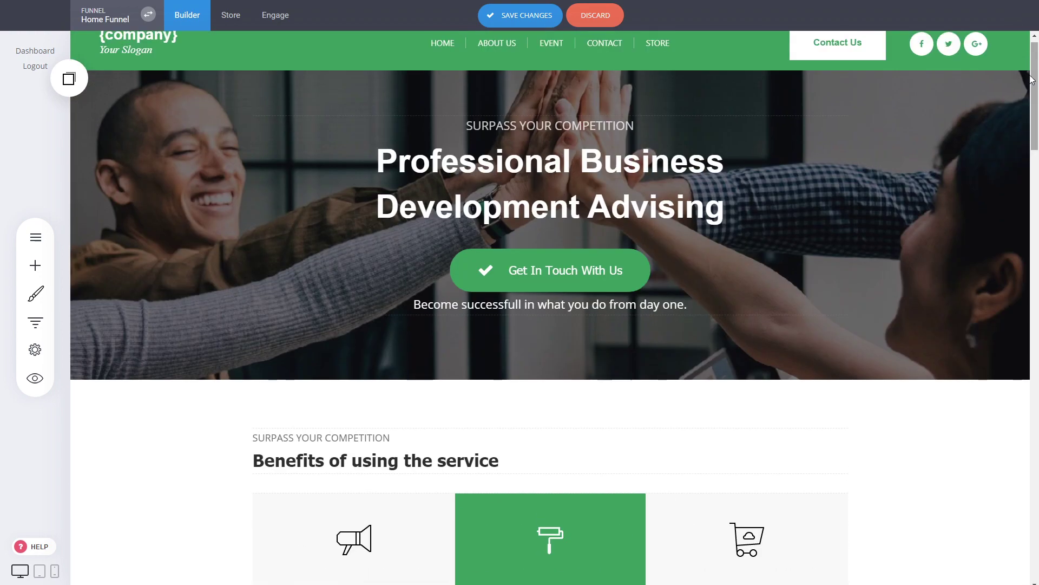
pyautogui.hotkey('ctrl', 's')
pyautogui.scroll(1, 879, 222)
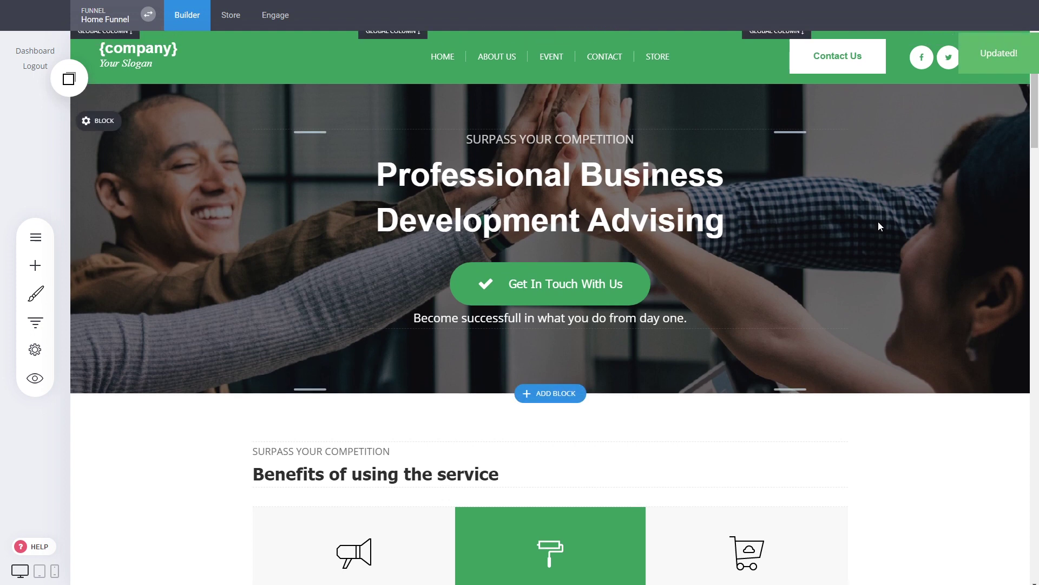